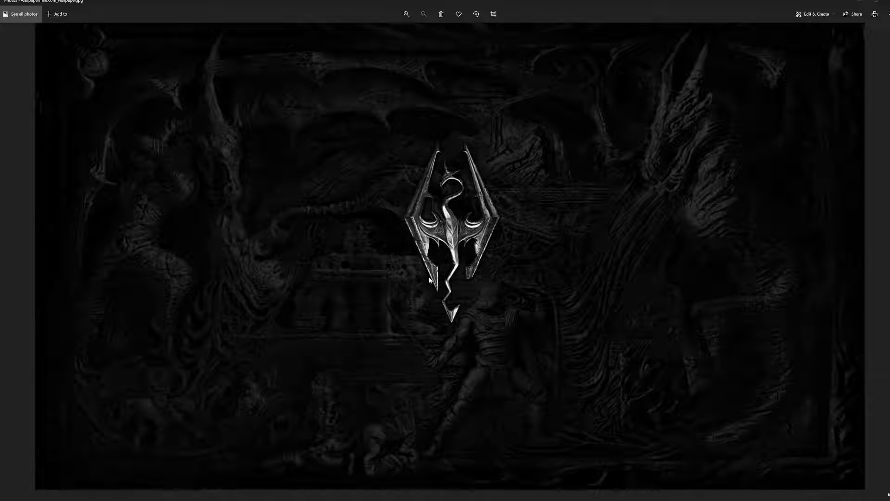
# Launch NifSkope and enlarge its window to fill the screen
pyautogui.press('super')
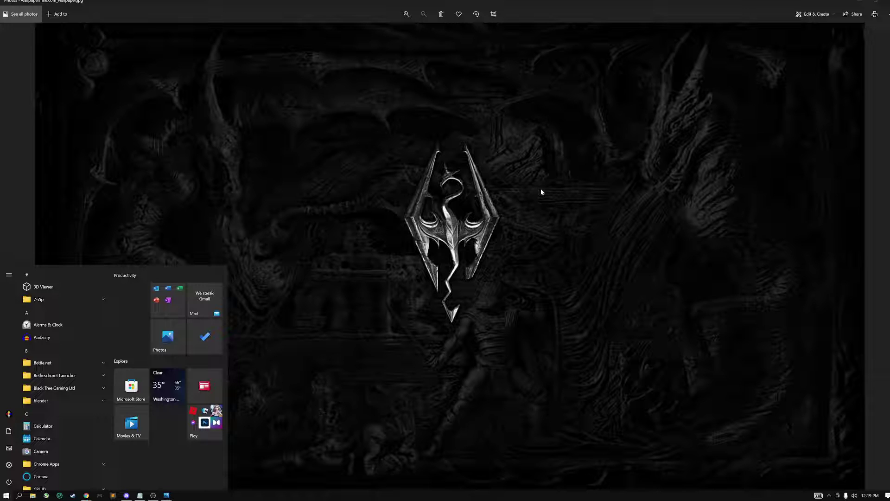
pyautogui.write('nifs')
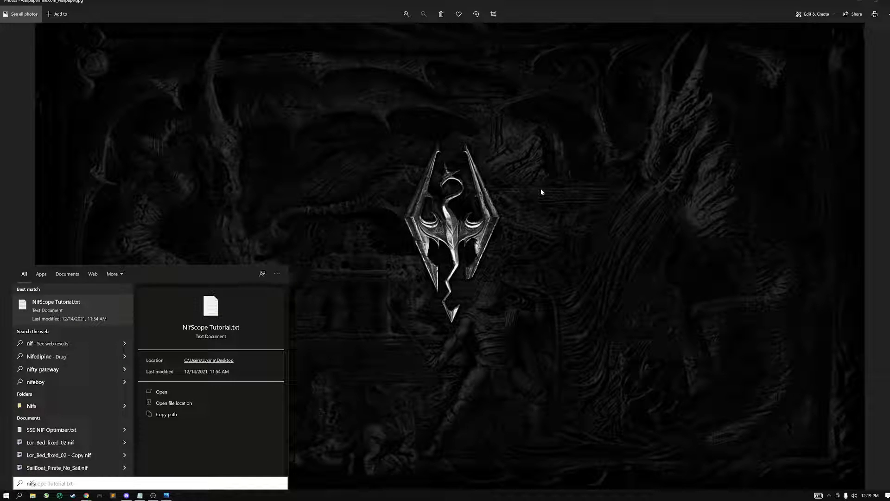
pyautogui.write('k')
pyautogui.press('Return')
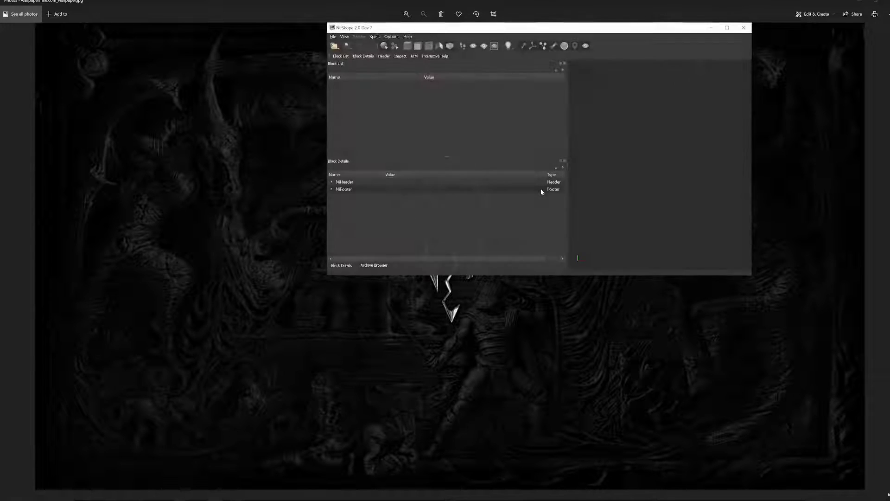
pyautogui.moveTo(750, 276); pyautogui.dragTo(775, 388)
pyautogui.click(747, 27)
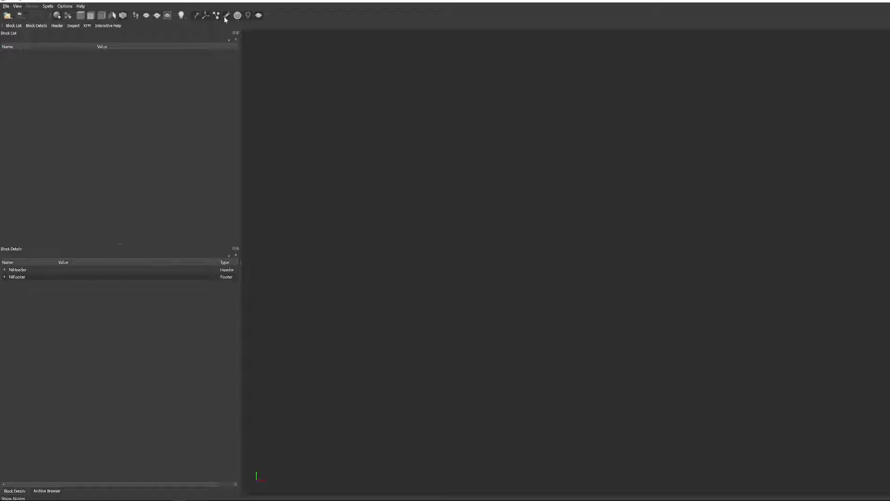
# Review the resource paths and texture archives configured in the NifSkope settings, and close the settings
pyautogui.click(6, 7)
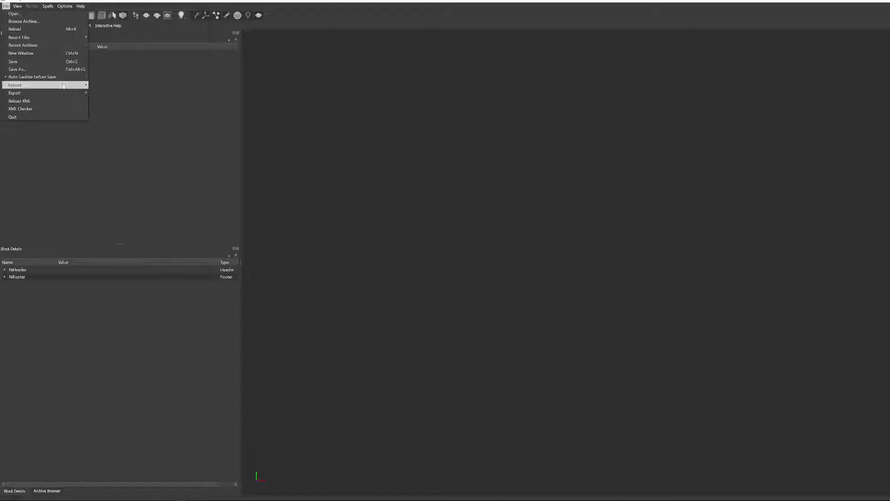
pyautogui.press('Escape')
pyautogui.click(17, 6)
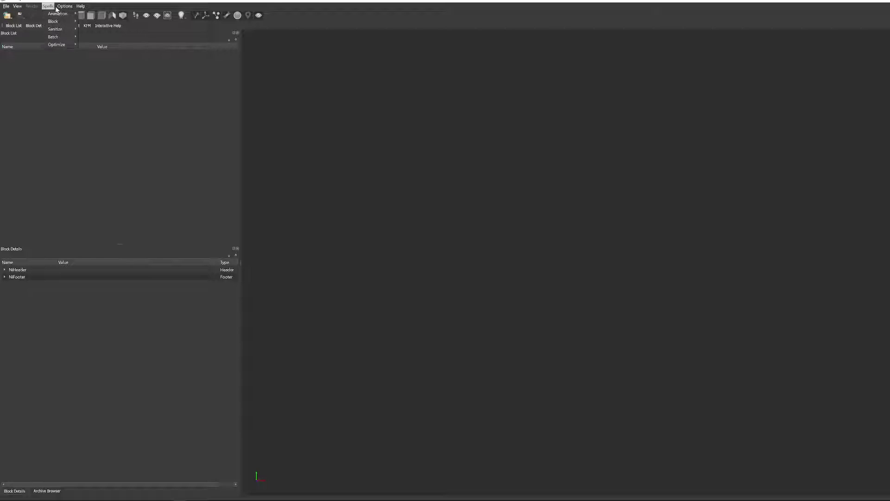
pyautogui.click(71, 14)
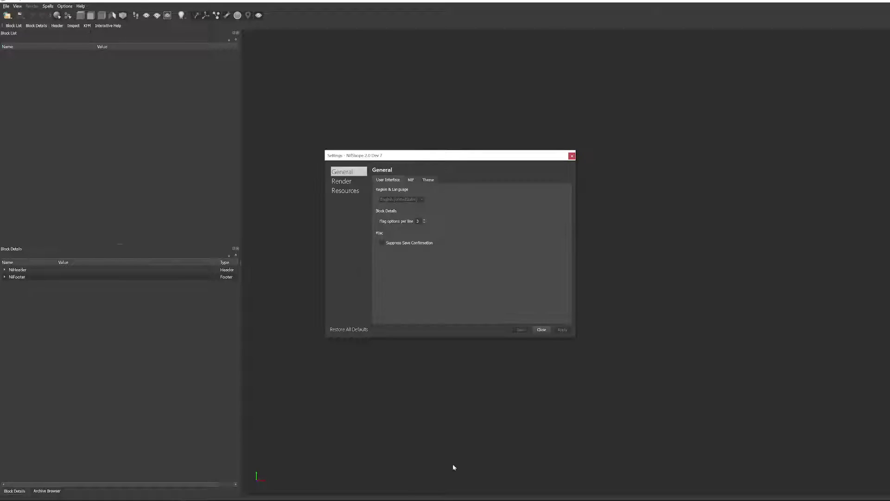
pyautogui.click(346, 190)
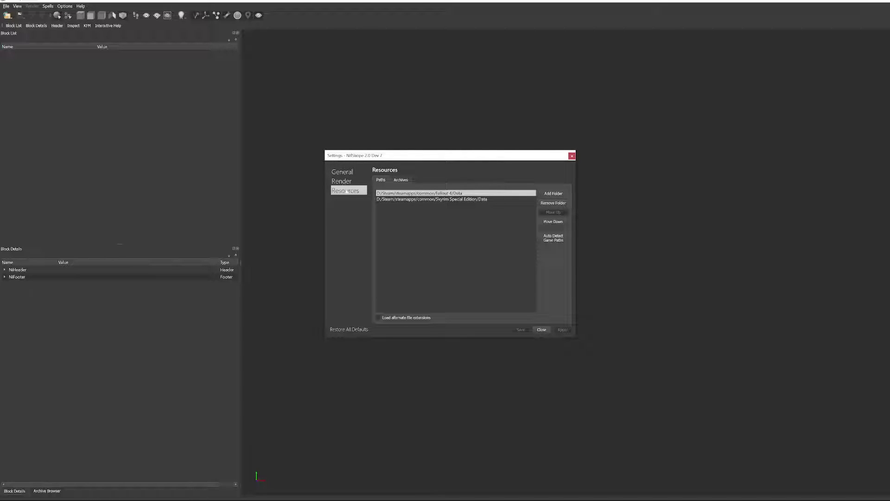
pyautogui.click(400, 181)
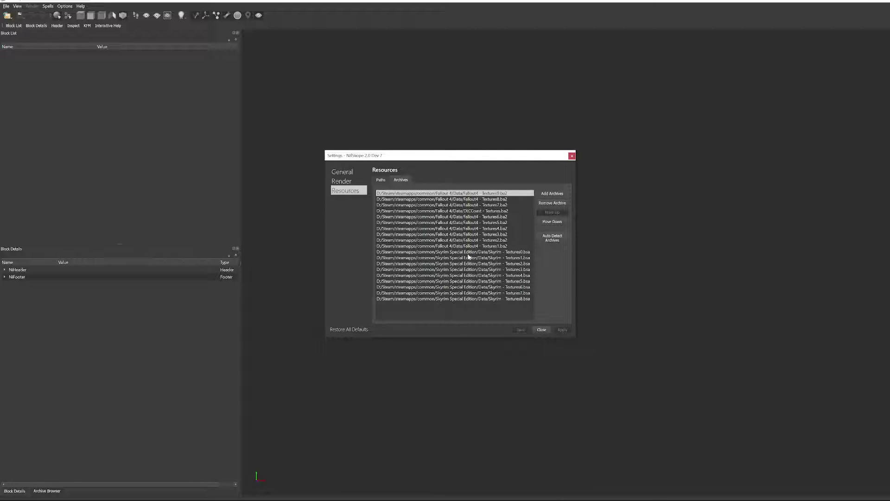
pyautogui.click(542, 329)
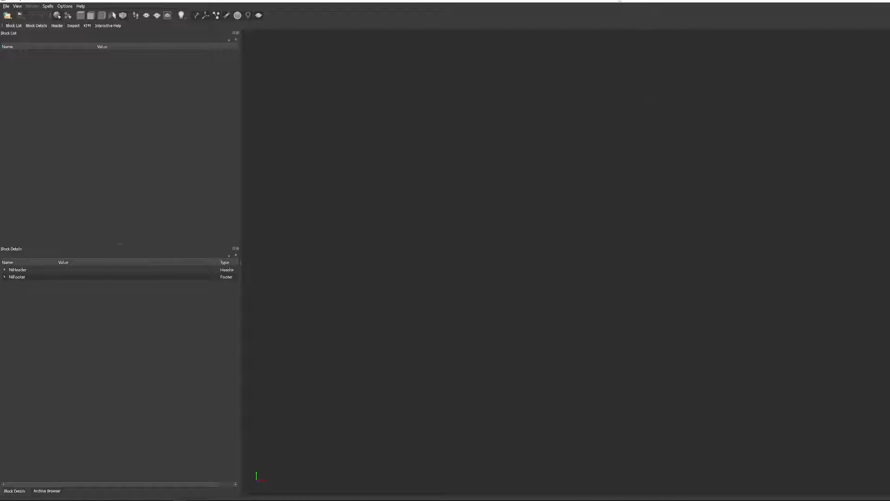
# Shrink the NifSkope window, close the wallpaper photo, and place NifSkope below the desktop's NIF files
pyautogui.moveTo(590, 2); pyautogui.dragTo(471, 146)
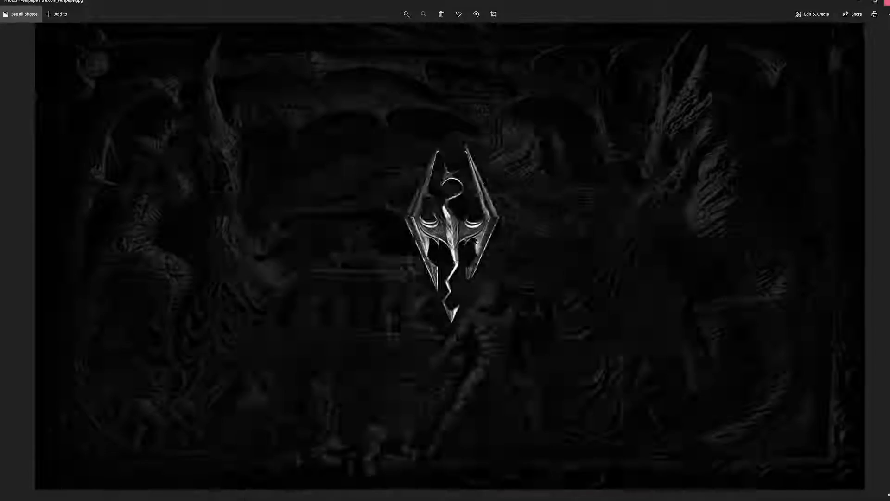
pyautogui.click(887, 3)
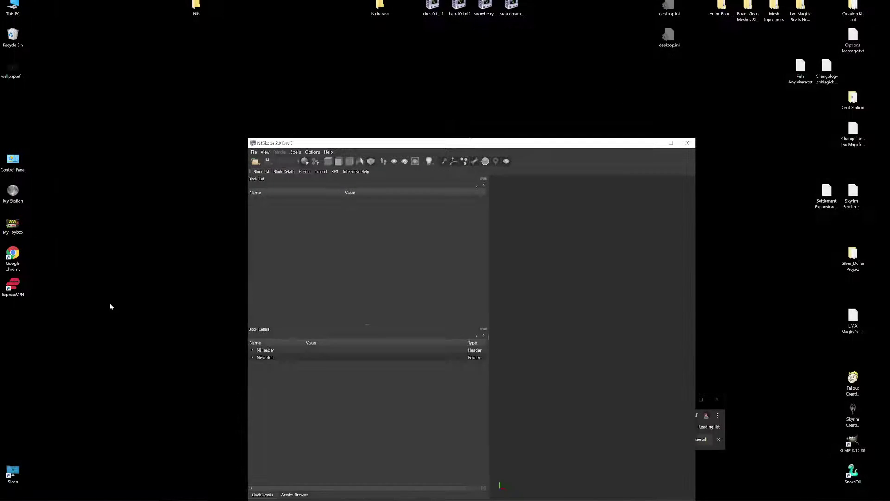
pyautogui.moveTo(495, 145); pyautogui.dragTo(455, 113)
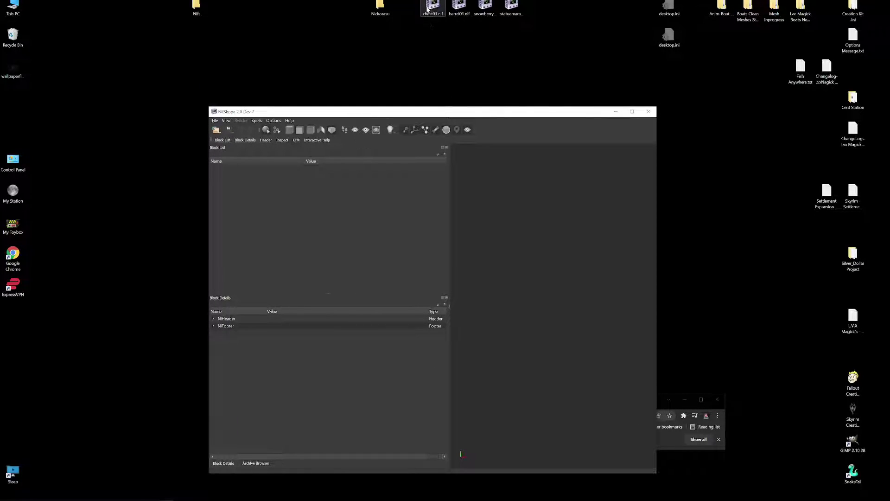
pyautogui.moveTo(402, 22); pyautogui.dragTo(525, 37)
# Look through the BSA Unpacker folder inside the desktop's Skyrim Creation Station folder and return to the parent folder
pyautogui.doubleClick(13, 7)
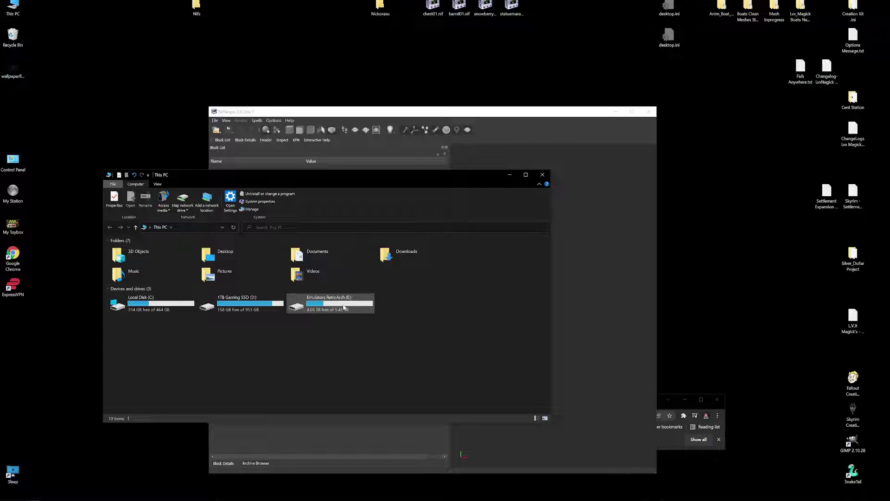
pyautogui.click(858, 412)
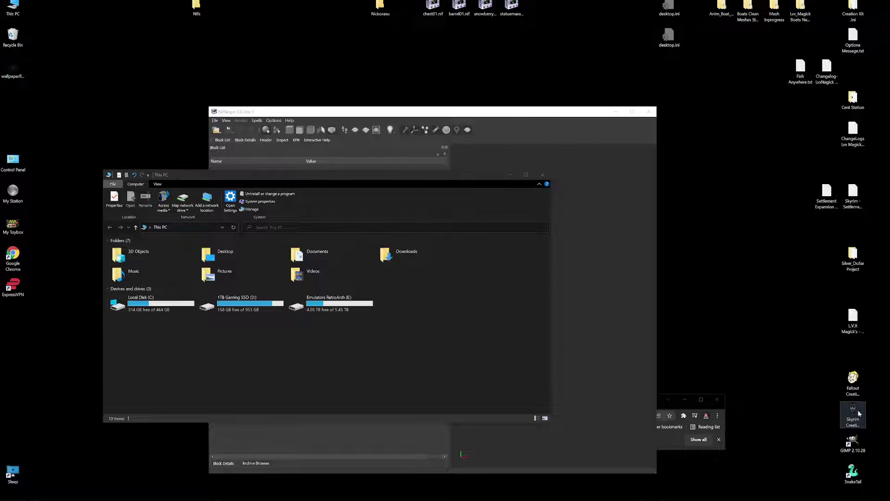
pyautogui.click(858, 412)
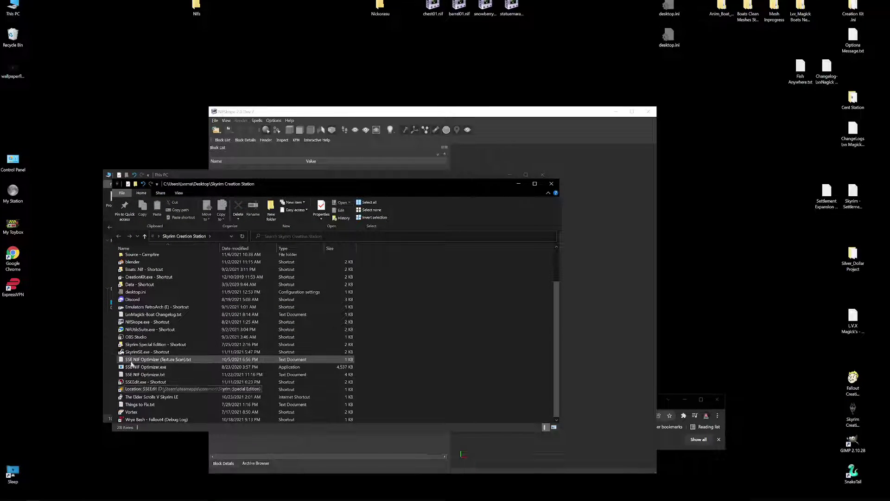
pyautogui.scroll(2, 131, 365)
pyautogui.doubleClick(142, 263)
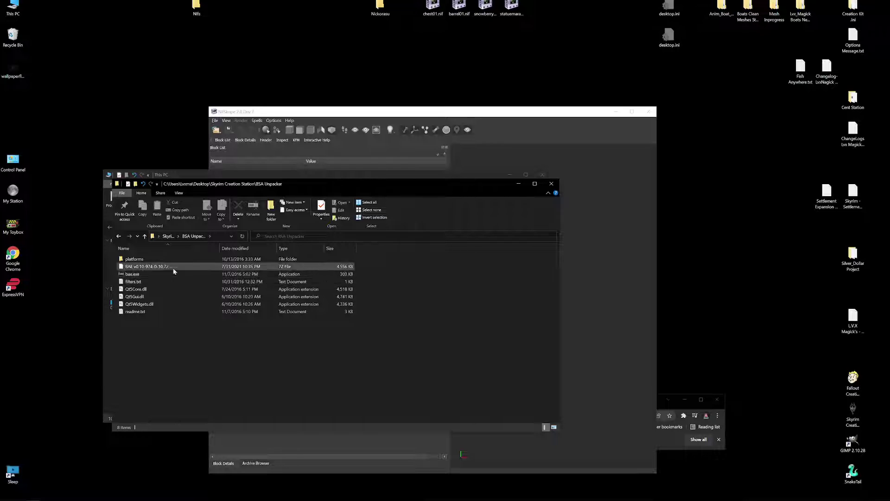
pyautogui.click(122, 236)
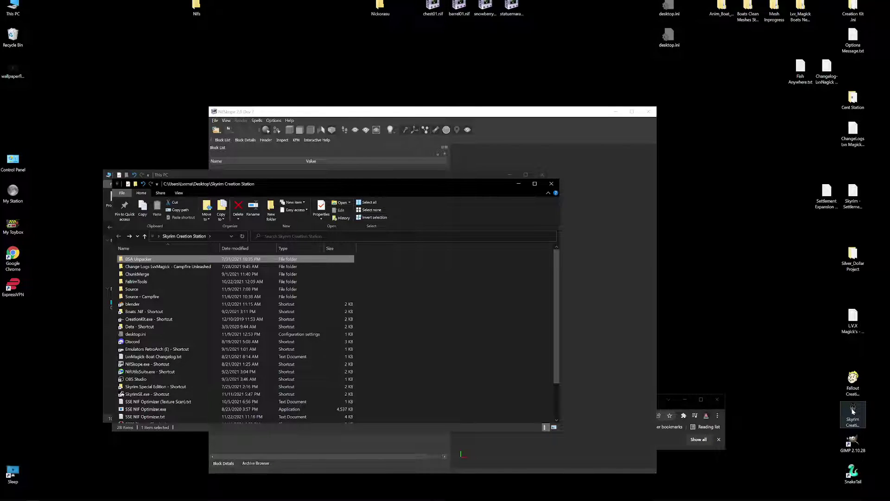
# Browse the E: drive in File Explorer and open the Skyrim SSE Assets folder
pyautogui.doubleClick(13, 7)
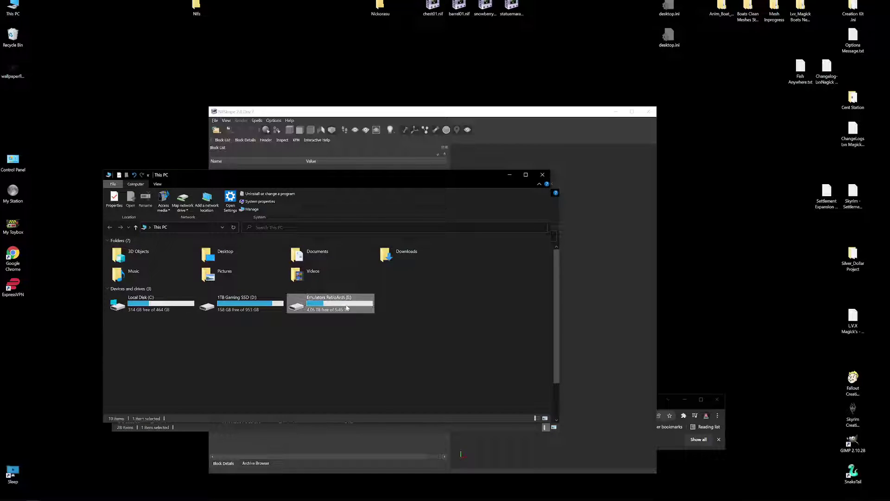
pyautogui.doubleClick(320, 304)
pyautogui.scroll(-1, 120, 339)
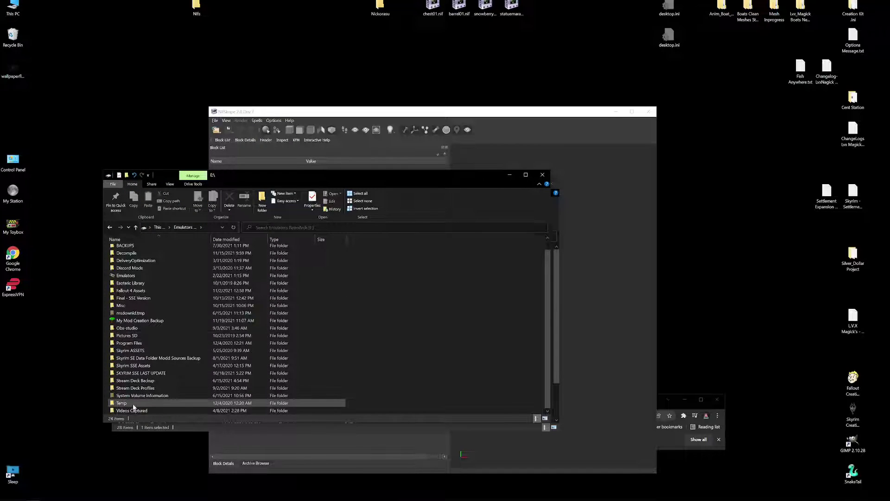
pyautogui.scroll(1, 152, 387)
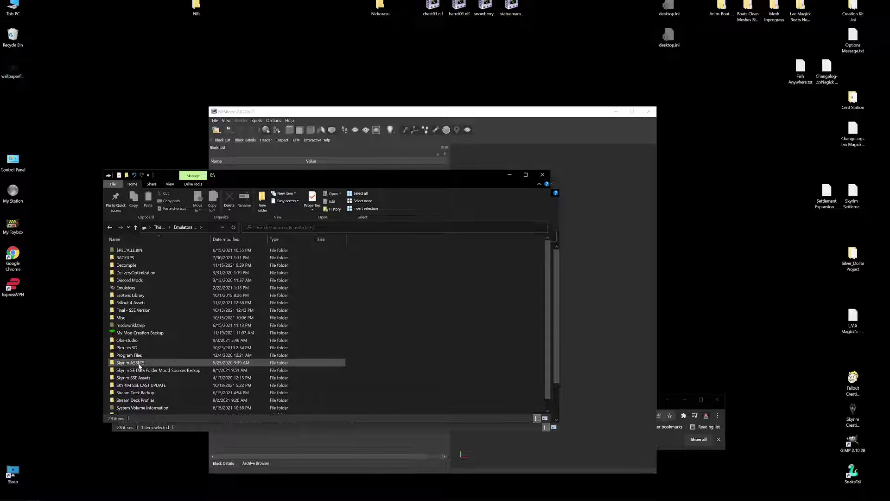
pyautogui.doubleClick(131, 363)
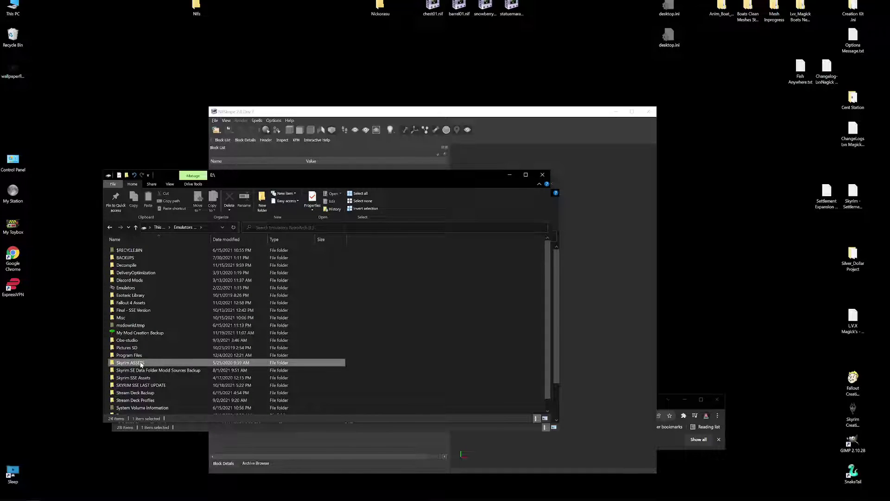
pyautogui.click(111, 228)
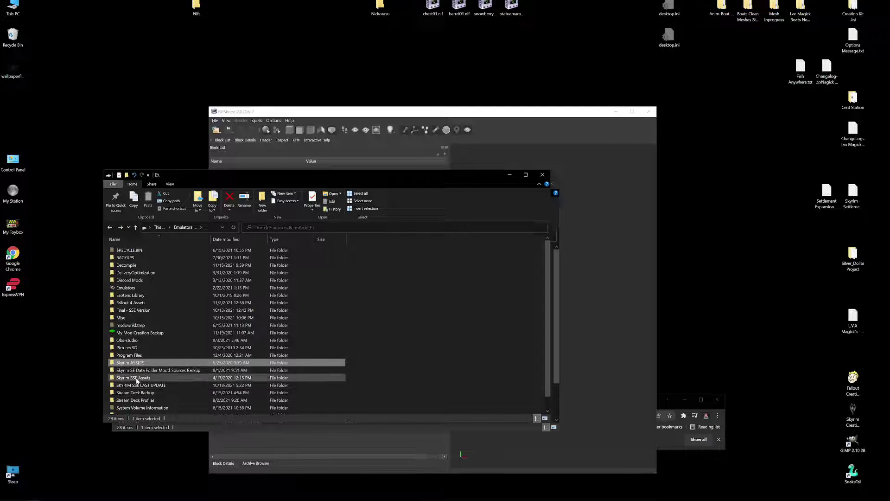
pyautogui.doubleClick(137, 378)
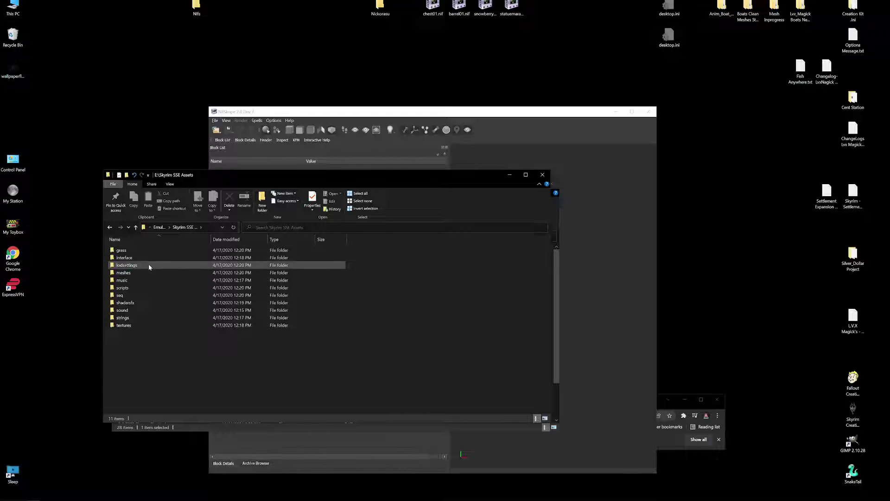
# Find tgbarrel01.nif in the meshes\clutter folder and open it in NifSkope
pyautogui.doubleClick(124, 272)
pyautogui.scroll(-3, 127, 306)
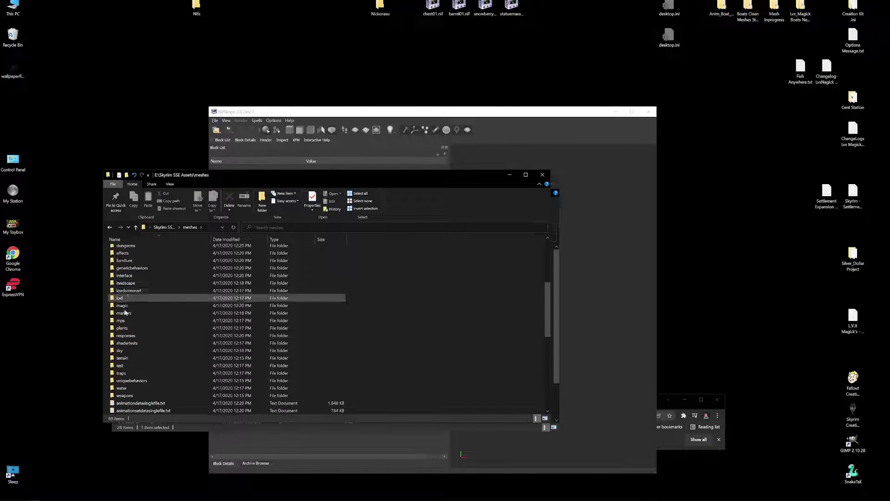
pyautogui.scroll(-10, 127, 306)
pyautogui.scroll(15, 132, 318)
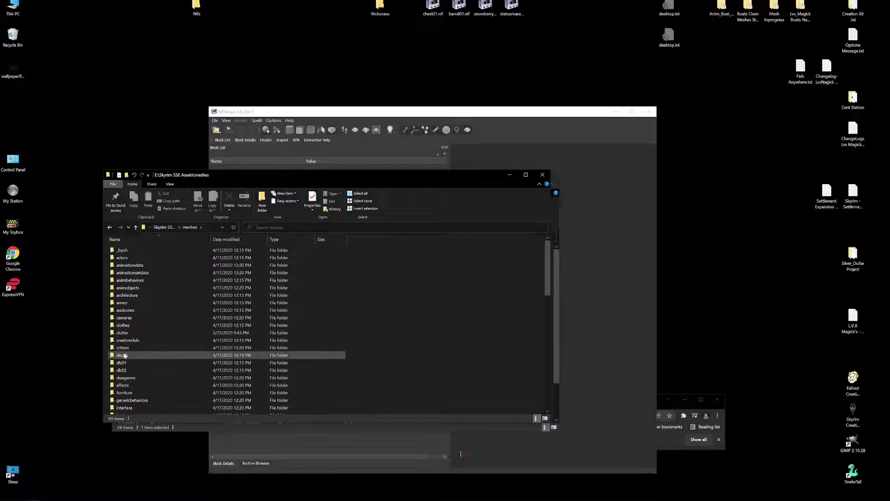
pyautogui.doubleClick(123, 332)
pyautogui.scroll(-10, 154, 277)
pyautogui.scroll(-20, 155, 277)
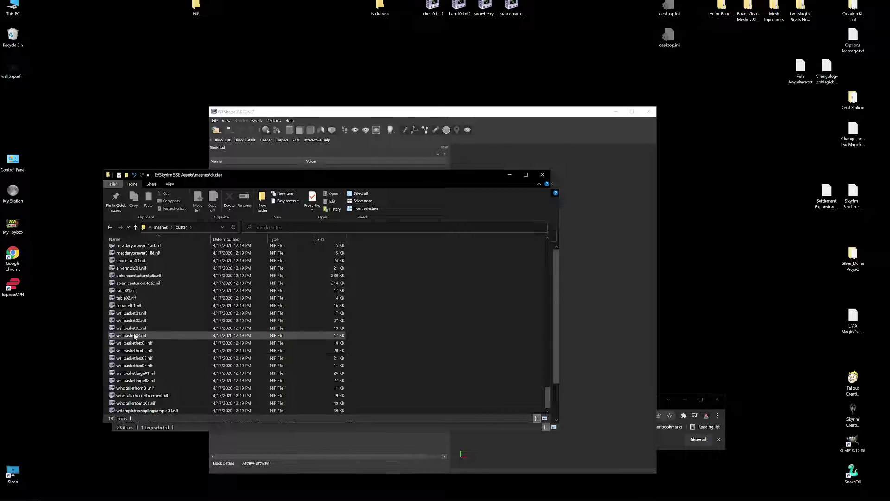
pyautogui.doubleClick(130, 305)
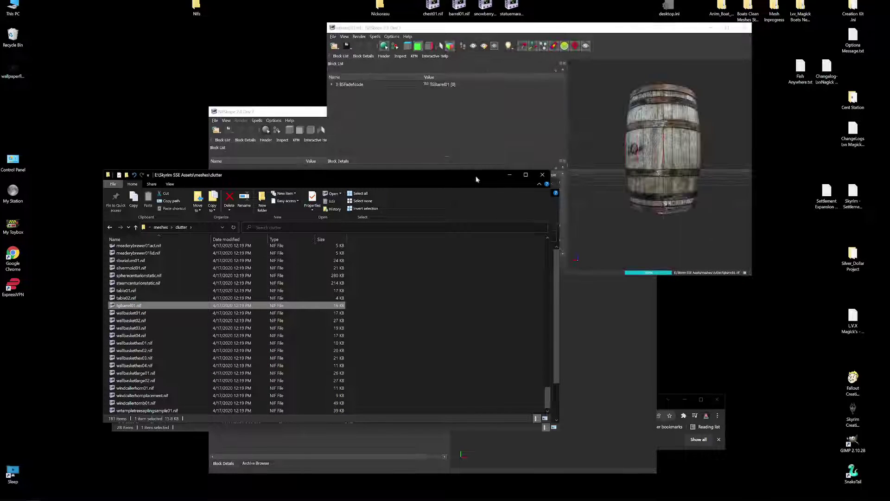
# Inspect the barrel mesh from another angle in an enlarged window and close it
pyautogui.moveTo(632, 148)
pyautogui.mouseDown()
pyautogui.moveTo(663, 167)
pyautogui.moveTo(692, 157)
pyautogui.moveTo(710, 124)
pyautogui.moveTo(608, 149)
pyautogui.moveTo(607, 163)
pyautogui.moveTo(627, 145)
pyautogui.mouseUp()
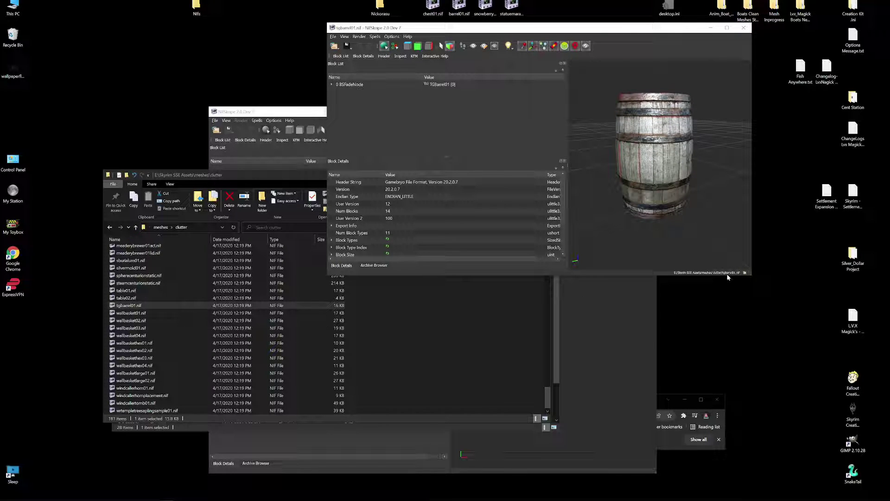
pyautogui.moveTo(751, 273); pyautogui.dragTo(856, 409)
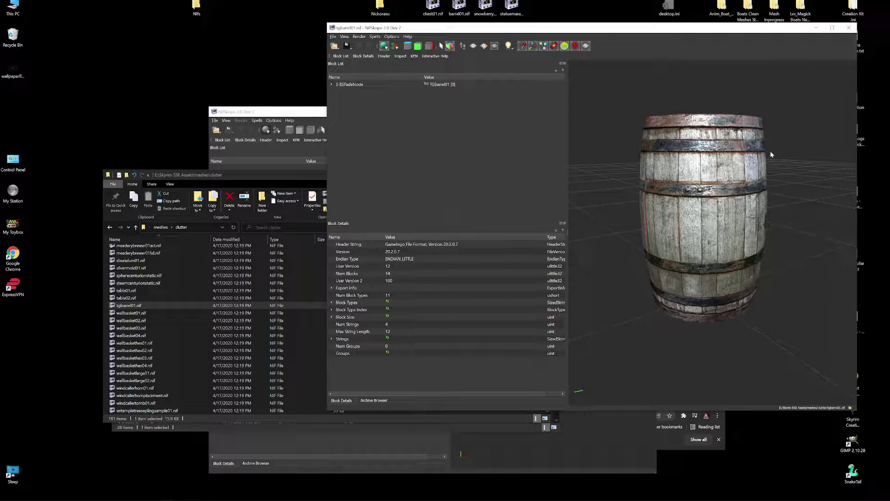
pyautogui.click(849, 28)
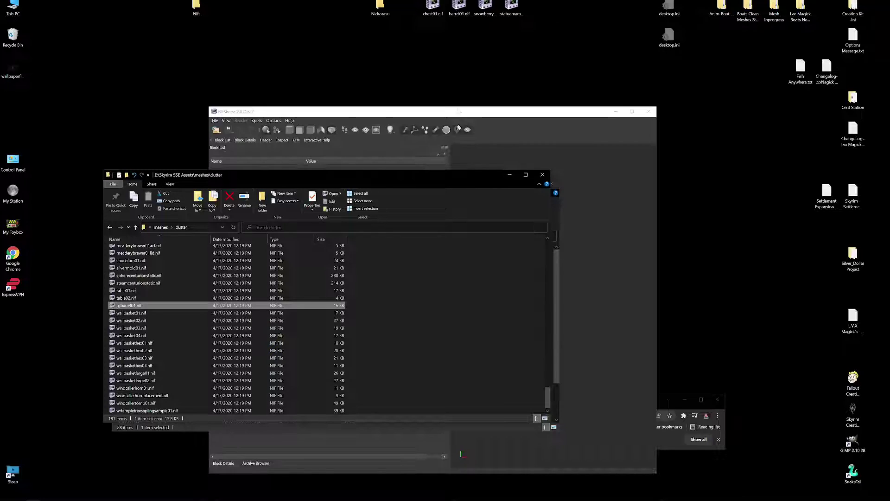
# Move statuemara01.nif lower on the desktop, rename it My_mara01.nif and open it in NifSkope
pyautogui.moveTo(511, 7); pyautogui.dragTo(511, 63)
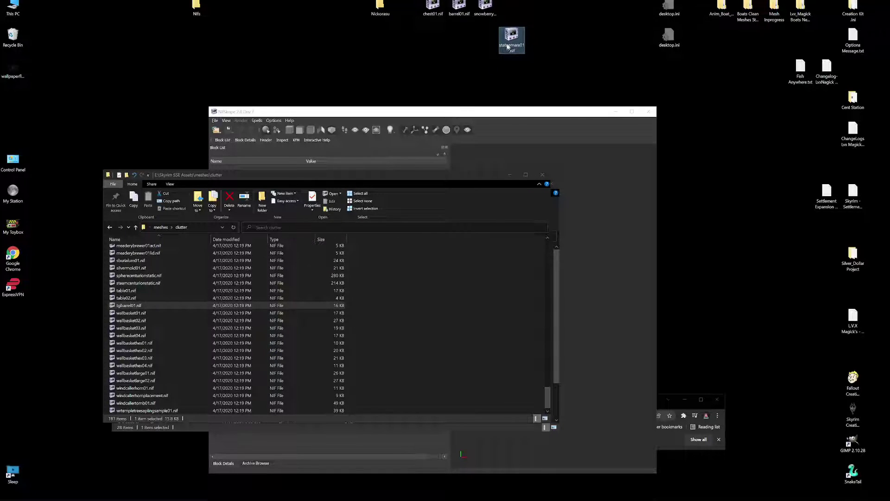
pyautogui.click(506, 48)
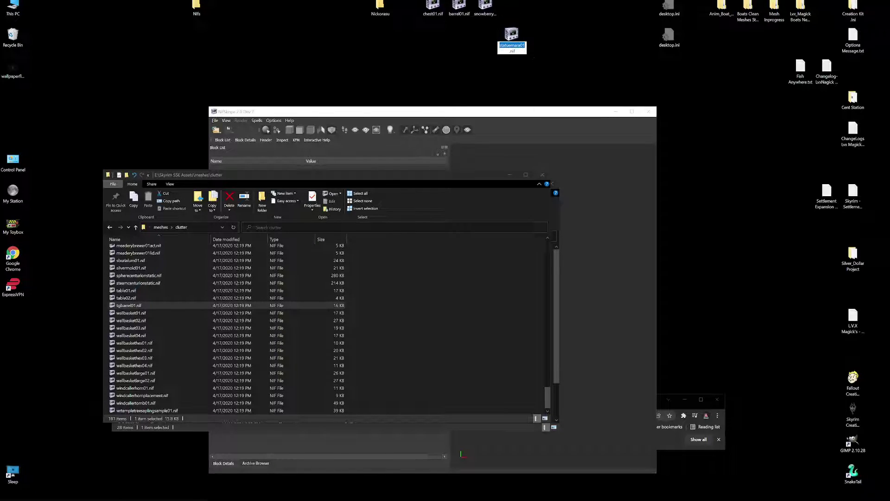
pyautogui.click(500, 47)
pyautogui.moveTo(511, 46); pyautogui.dragTo(525, 46)
pyautogui.click(511, 46)
pyautogui.write('My_')
pyautogui.press('Return')
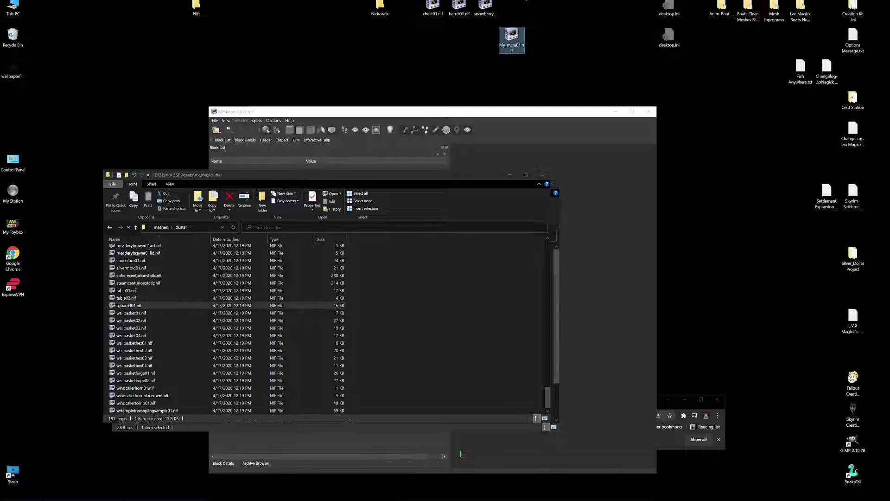
pyautogui.doubleClick(512, 35)
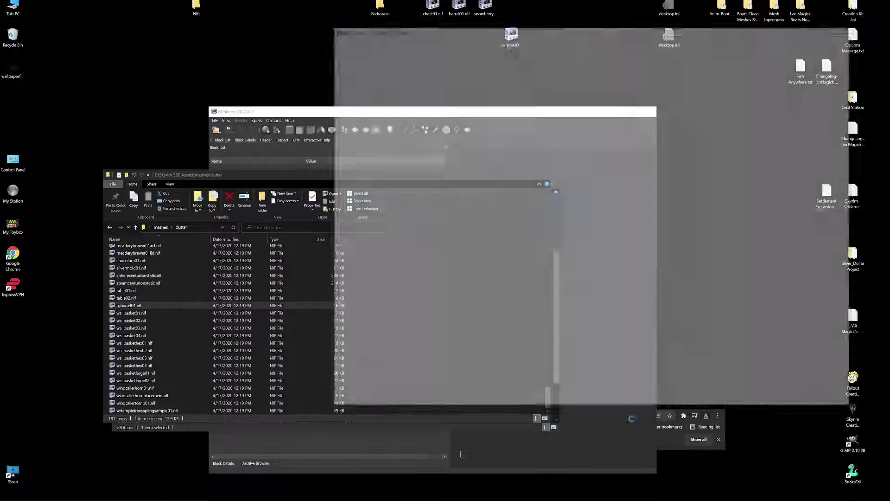
# Inspect the Mara statue from several angles in an enlarged window, toggling its collision display, and restore the window size
pyautogui.click(834, 28)
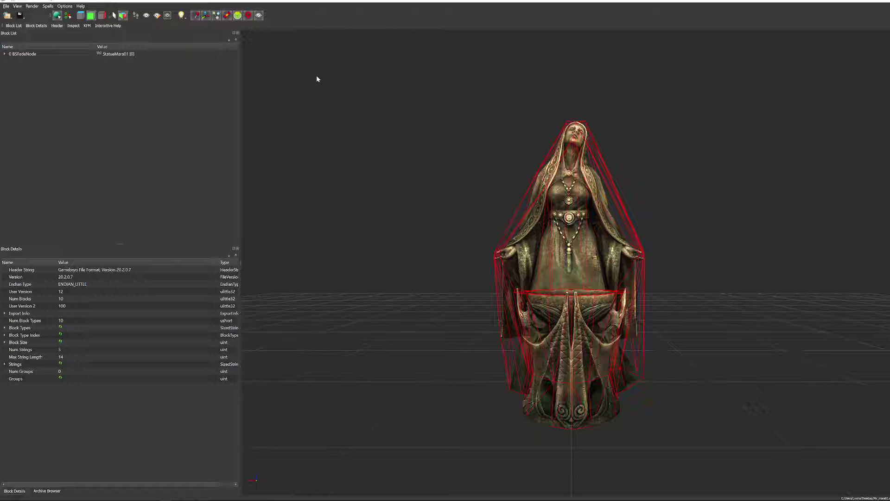
pyautogui.moveTo(707, 298); pyautogui.dragTo(649, 337)
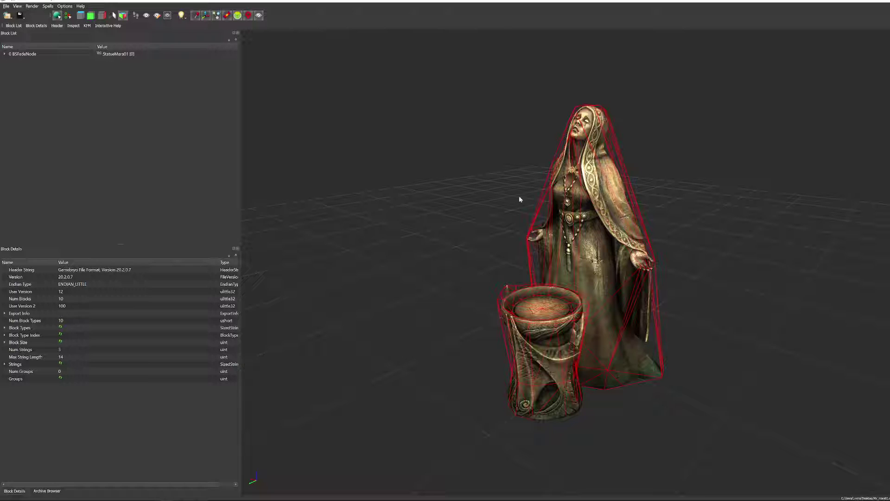
pyautogui.click(196, 15)
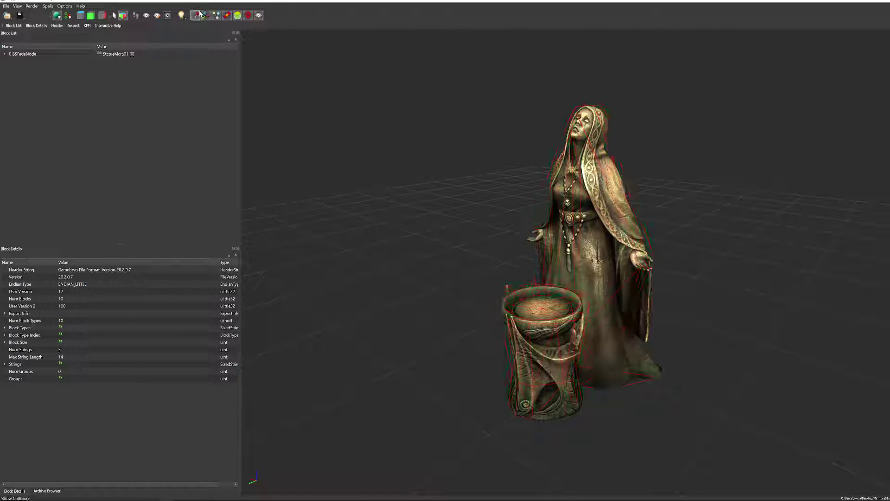
pyautogui.moveTo(655, 185); pyautogui.dragTo(666, 201)
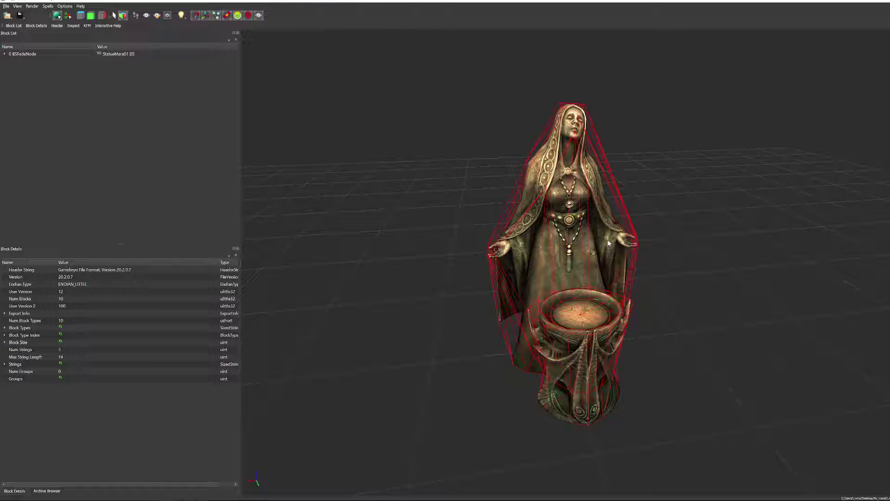
pyautogui.moveTo(652, 185); pyautogui.dragTo(481, 191)
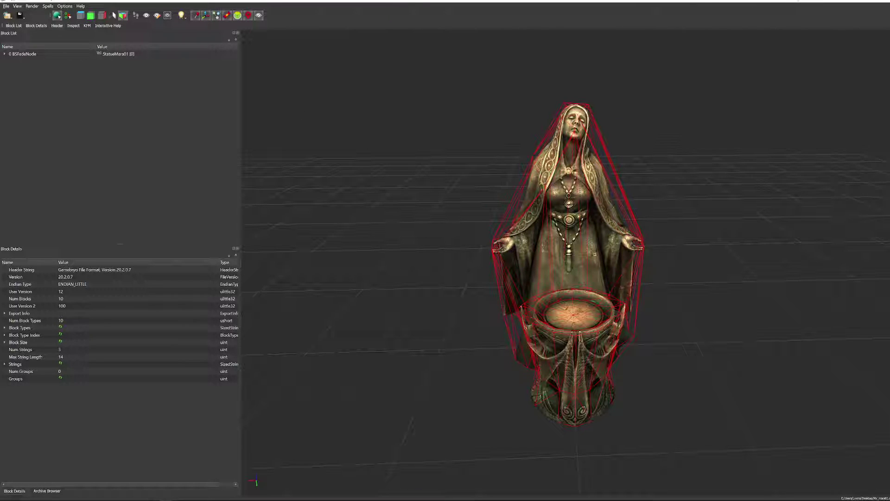
pyautogui.doubleClick(767, 3)
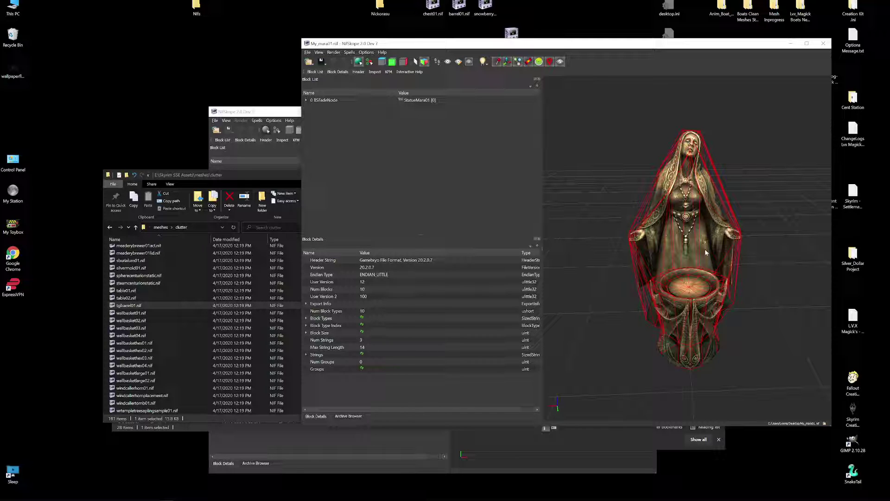
# Open barrel01.nif from the desktop, arrange its window beside the Mara statue's, and align the My_mara01.nif icon with the other desktop NIF files
pyautogui.doubleClick(460, 5)
pyautogui.moveTo(635, 24); pyautogui.dragTo(308, 103)
pyautogui.moveTo(582, 45); pyautogui.dragTo(661, 73)
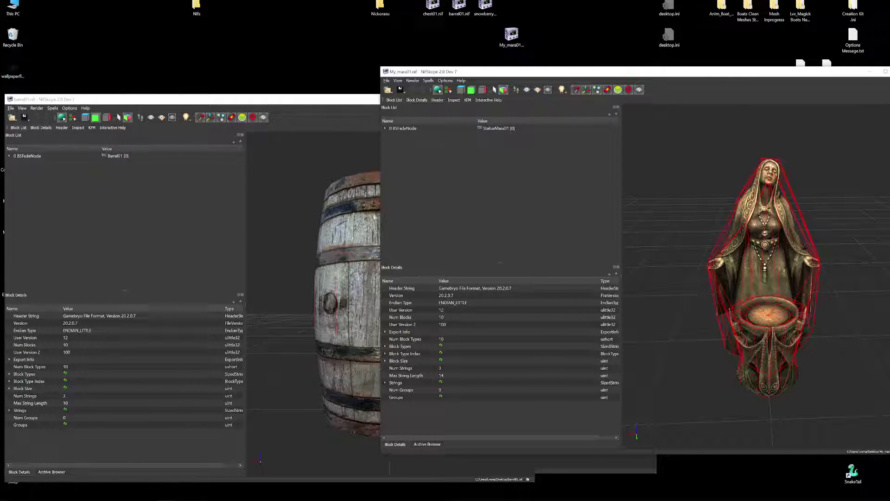
pyautogui.moveTo(515, 35); pyautogui.dragTo(516, 9)
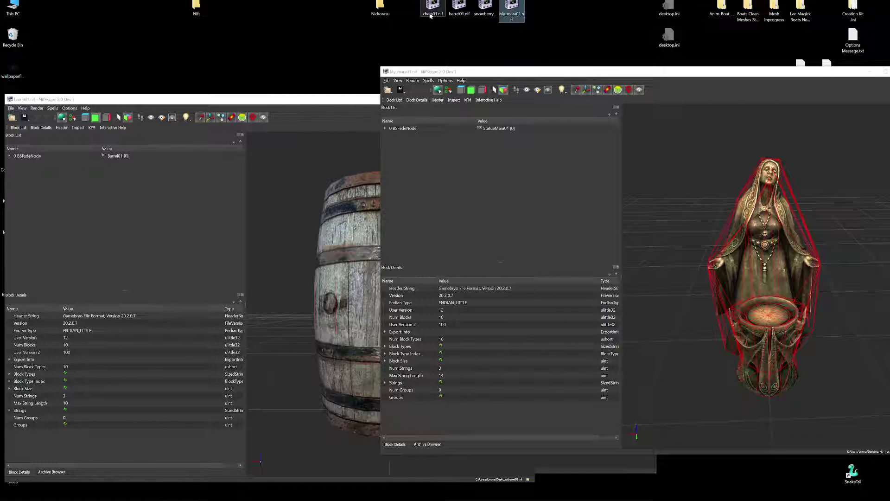
pyautogui.moveTo(257, 102); pyautogui.dragTo(283, 89)
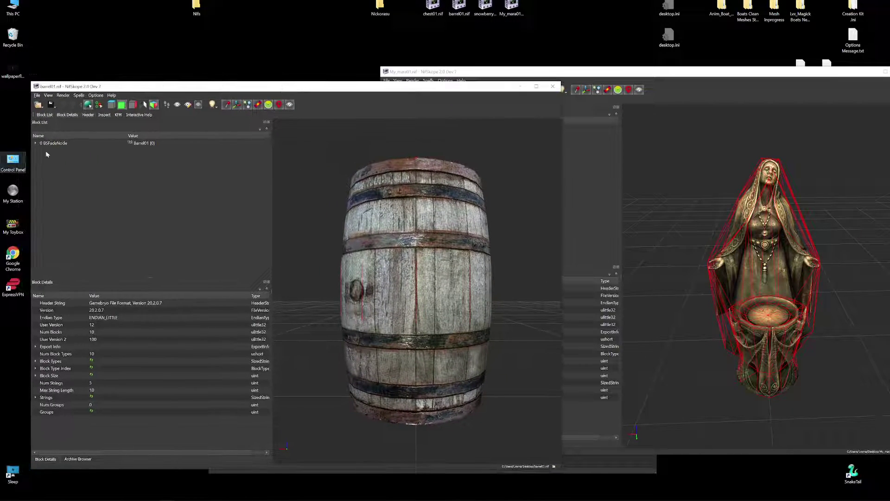
# Expand the barrel's BSFadeNode and examine the root node's details and origin against the mesh from several angles
pyautogui.moveTo(433, 252); pyautogui.dragTo(409, 260)
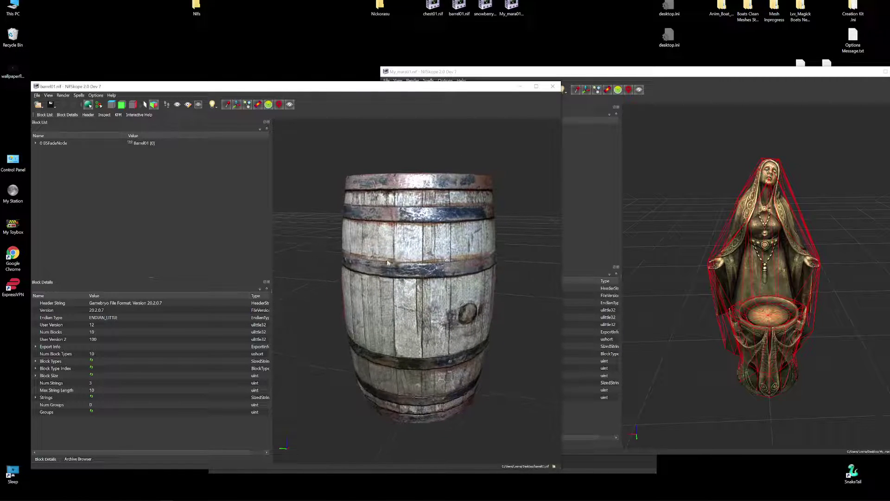
pyautogui.click(35, 143)
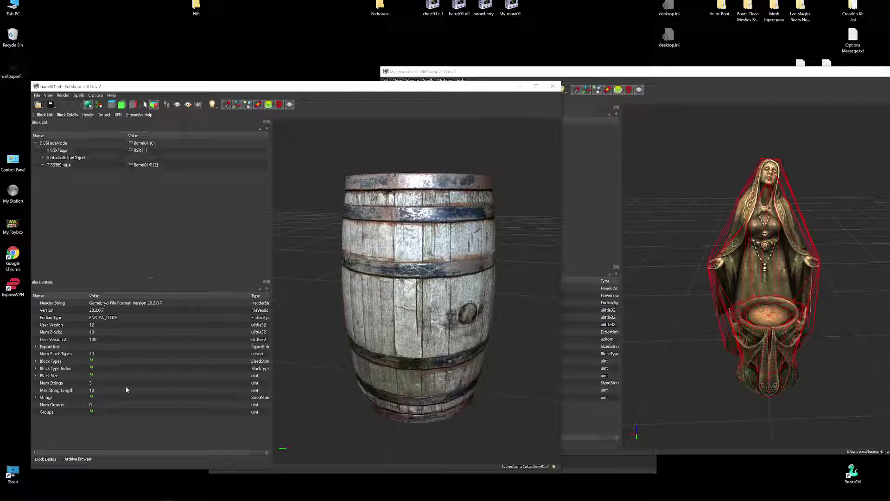
pyautogui.click(58, 143)
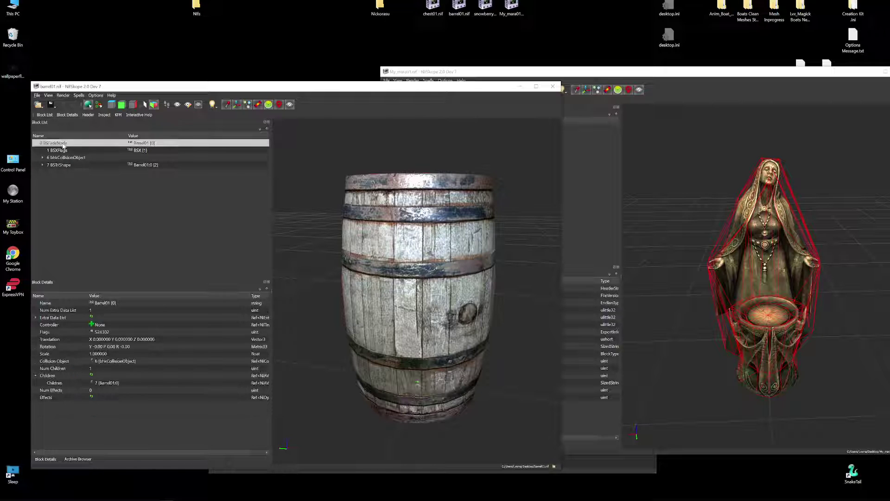
pyautogui.moveTo(441, 227); pyautogui.dragTo(442, 265)
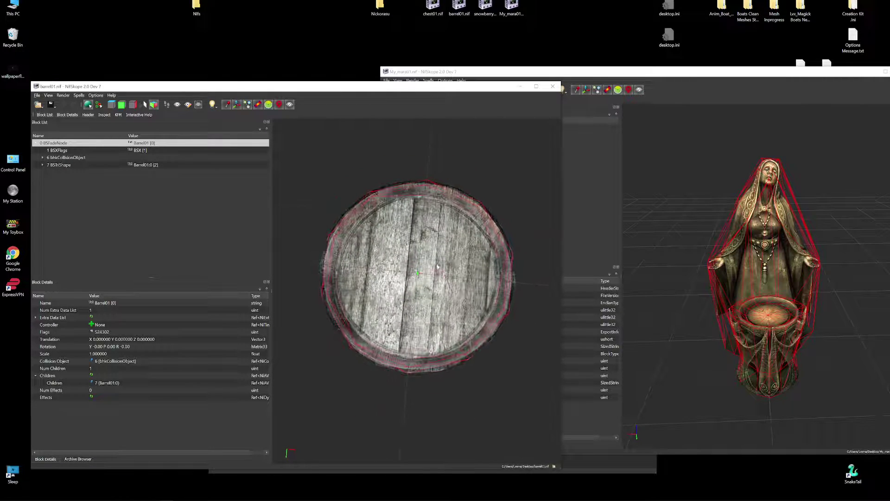
pyautogui.click(417, 275)
pyautogui.click(417, 275)
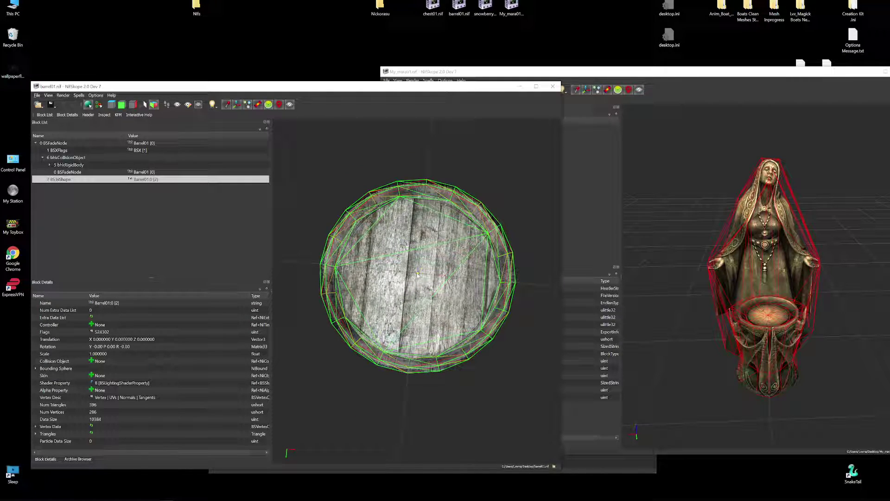
pyautogui.moveTo(343, 232); pyautogui.dragTo(435, 262)
pyautogui.click(54, 144)
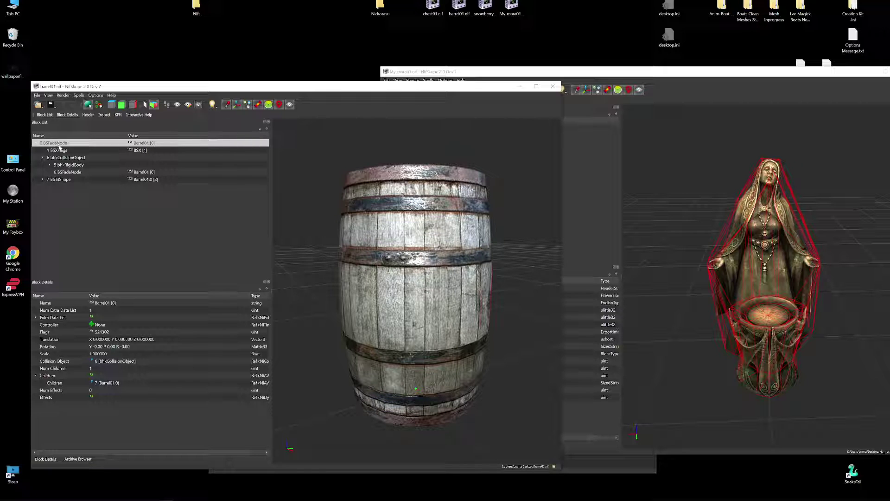
pyautogui.moveTo(398, 283); pyautogui.dragTo(313, 302)
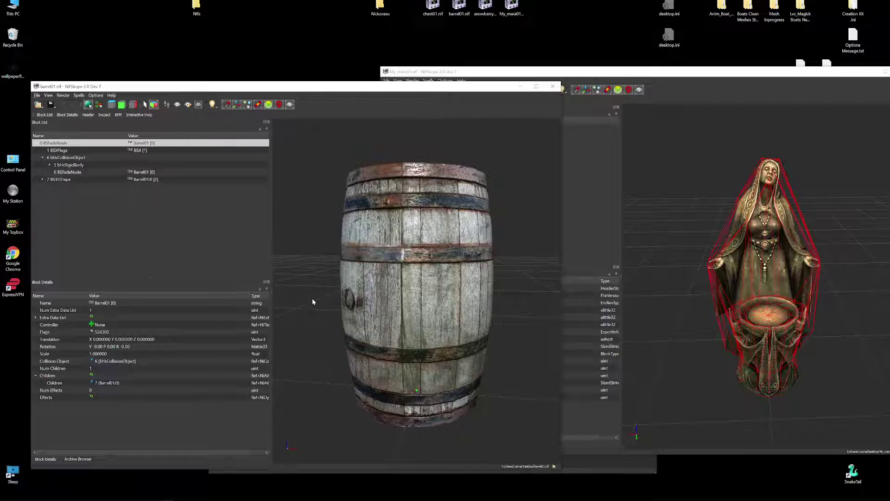
# Review the barrel's BSXFlags Integer Data options, including Havok, and accept the flags dialog
pyautogui.click(51, 151)
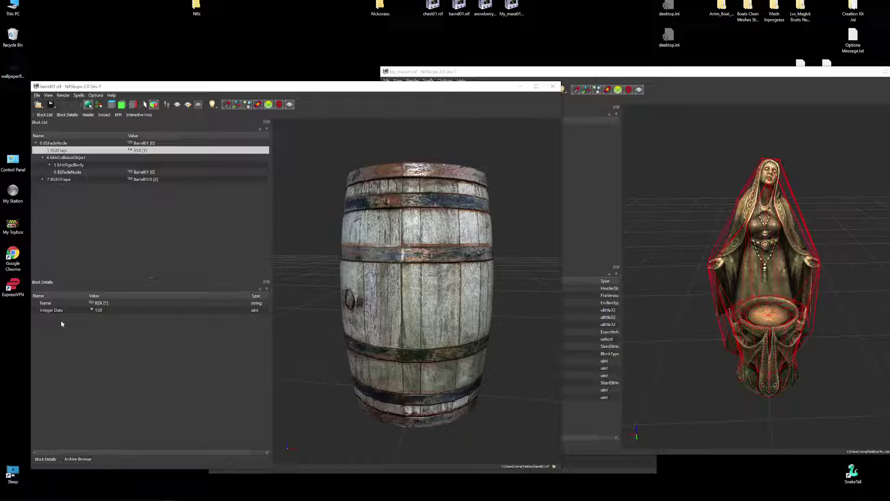
pyautogui.doubleClick(91, 310)
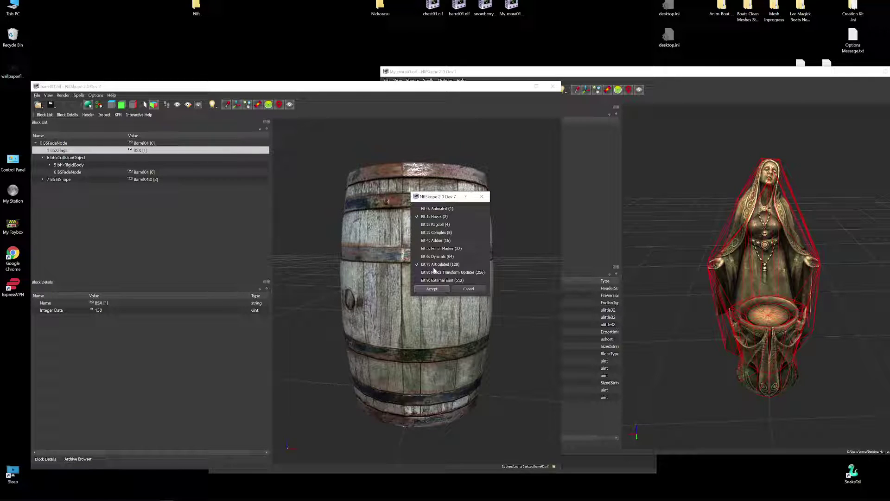
pyautogui.click(418, 217)
pyautogui.click(431, 289)
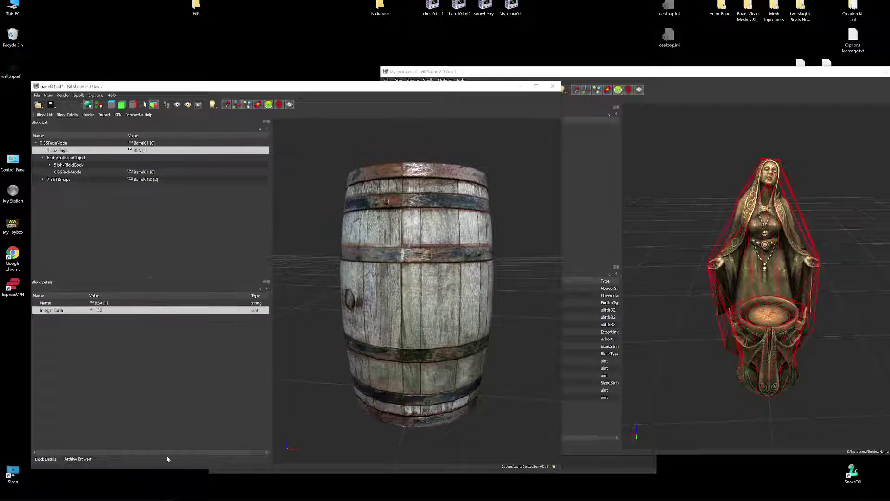
# Examine the barrel's bhkCollisionObject, bhkRigidBody and BSTriShape blocks in the block tree and the model view
pyautogui.click(60, 165)
pyautogui.click(67, 158)
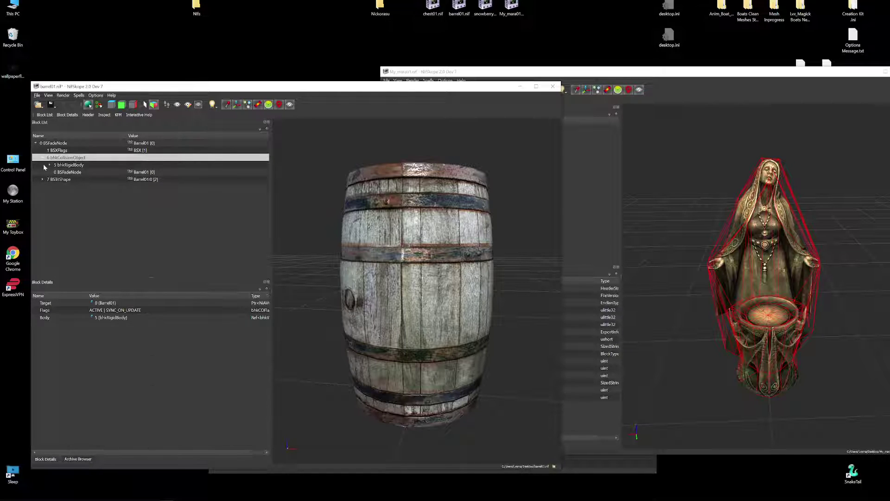
pyautogui.click(42, 158)
pyautogui.click(36, 142)
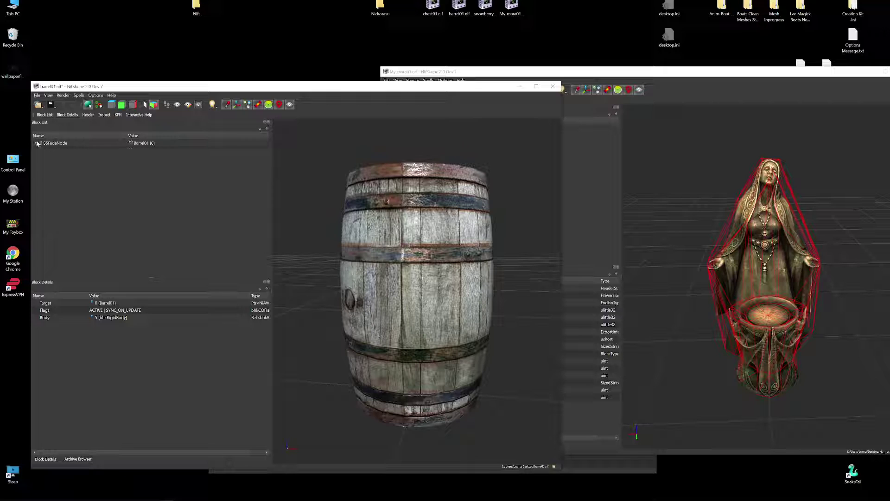
pyautogui.click(36, 143)
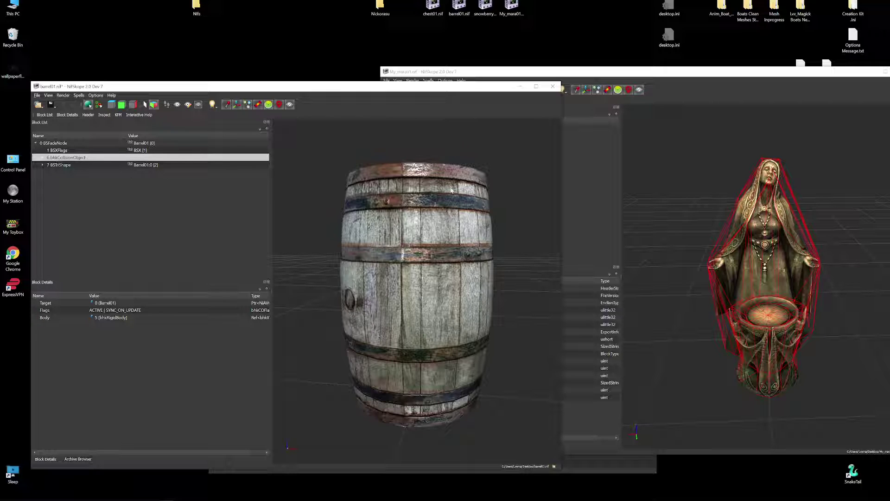
pyautogui.click(398, 241)
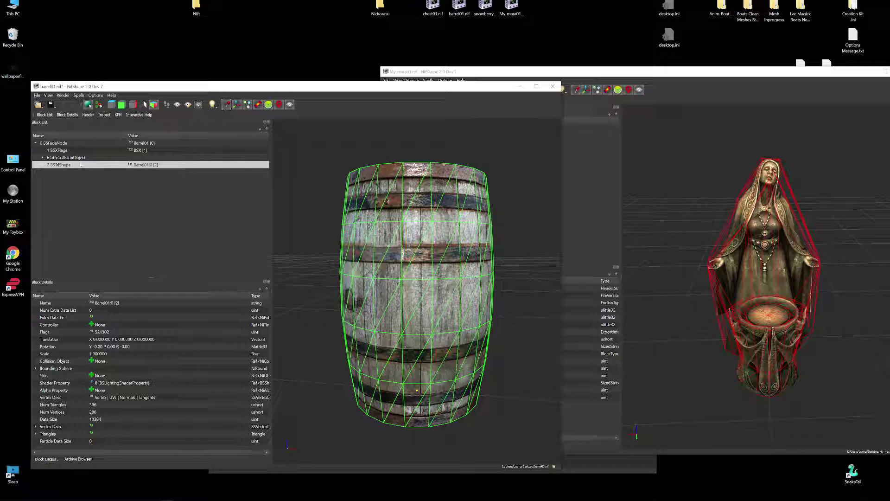
pyautogui.press('Up')
pyautogui.moveTo(420, 200); pyautogui.dragTo(434, 267)
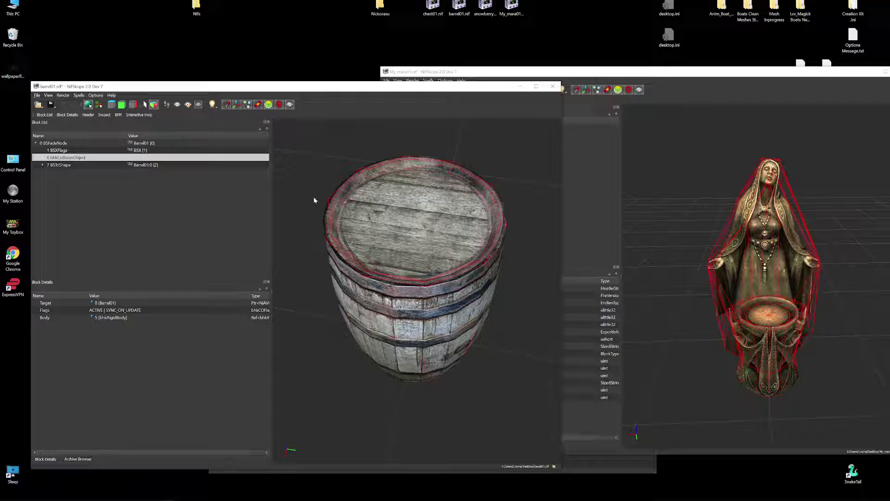
# Remove the bhkCollisionObject branch from the barrel and inspect the mesh without its collision
pyautogui.rightClick(67, 158)
pyautogui.moveTo(83, 154)
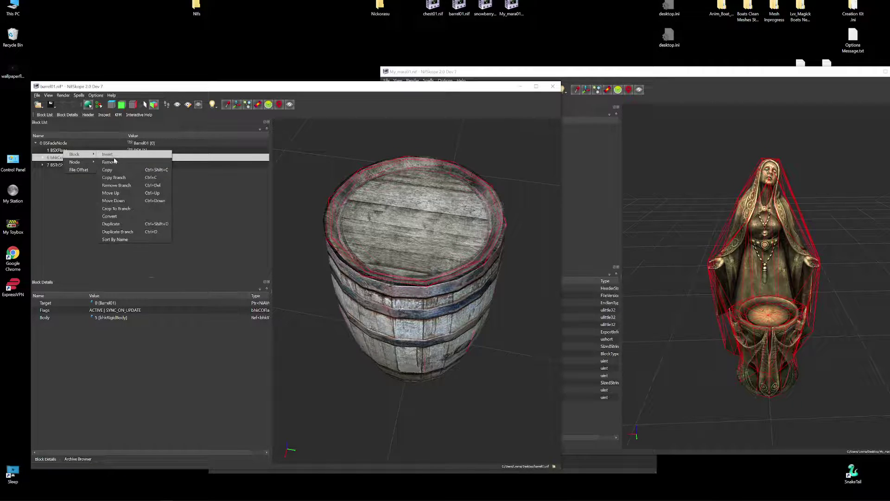
pyautogui.click(116, 186)
pyautogui.moveTo(370, 195); pyautogui.dragTo(344, 370)
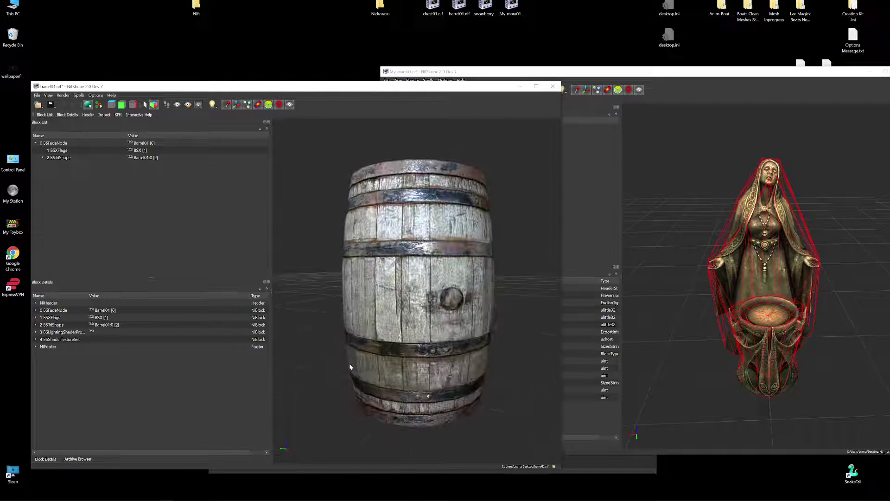
# Close barrel01.nif without saving the changes and reopen the file from the desktop
pyautogui.moveTo(450, 88); pyautogui.dragTo(402, 94)
pyautogui.click(507, 93)
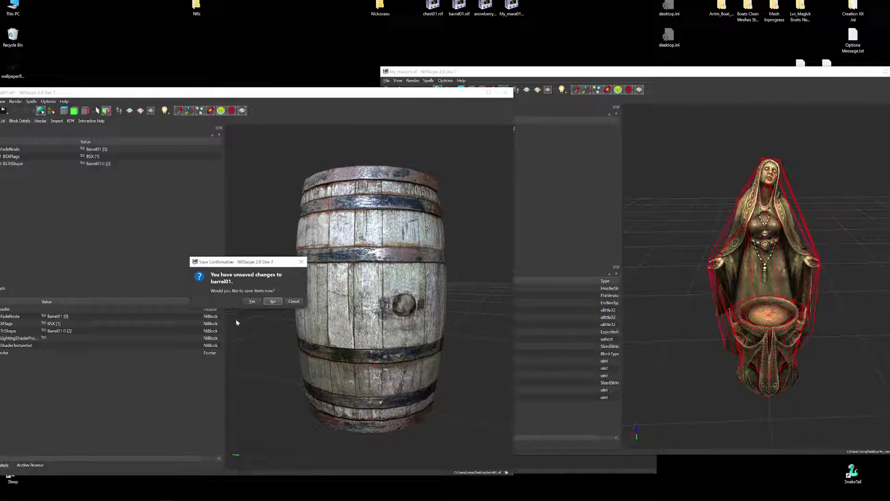
pyautogui.click(269, 304)
pyautogui.doubleClick(459, 9)
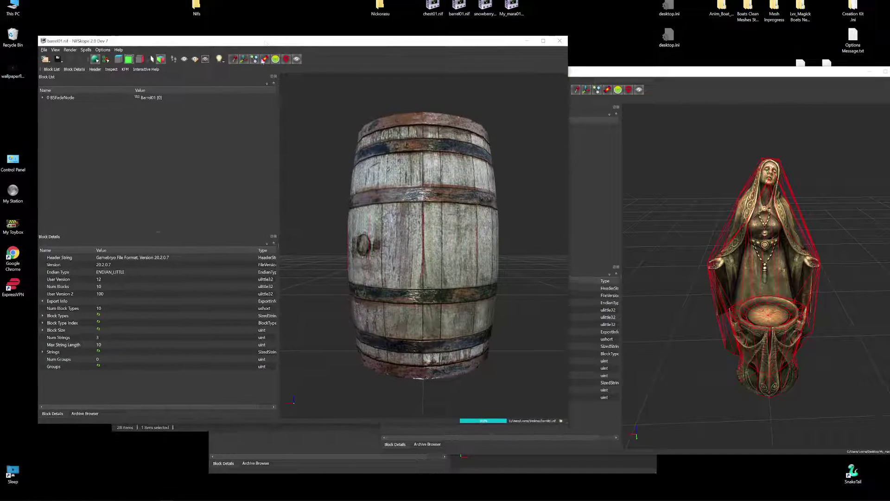
# Expand the barrel's BSFadeNode and copy the branch of its BSTriShape block
pyautogui.click(42, 97)
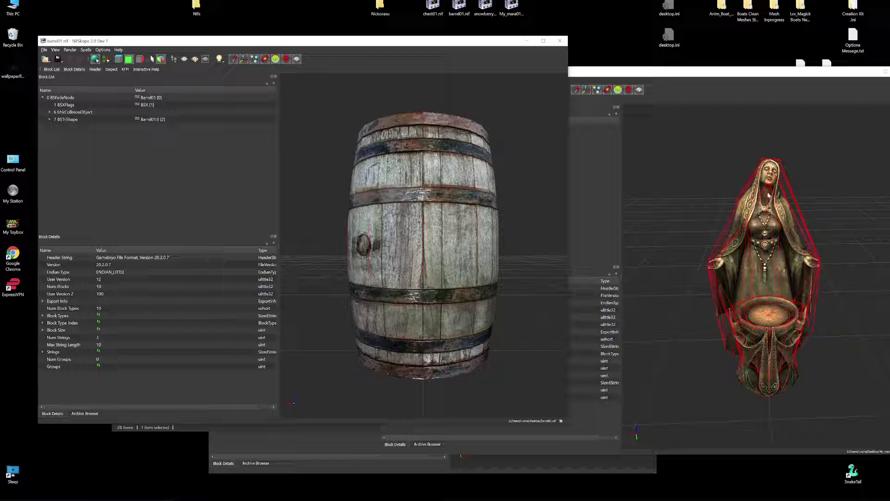
pyautogui.click(61, 120)
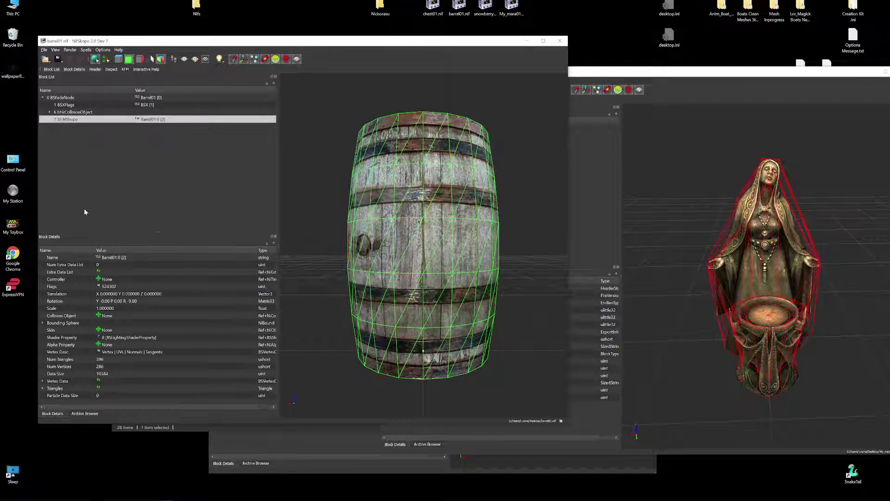
pyautogui.click(48, 121)
pyautogui.click(50, 121)
pyautogui.rightClick(64, 116)
pyautogui.moveTo(88, 122)
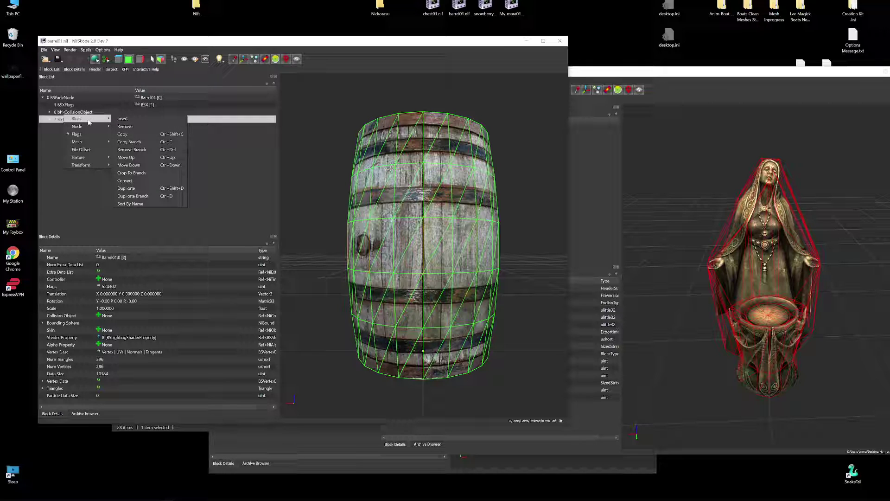
pyautogui.click(139, 142)
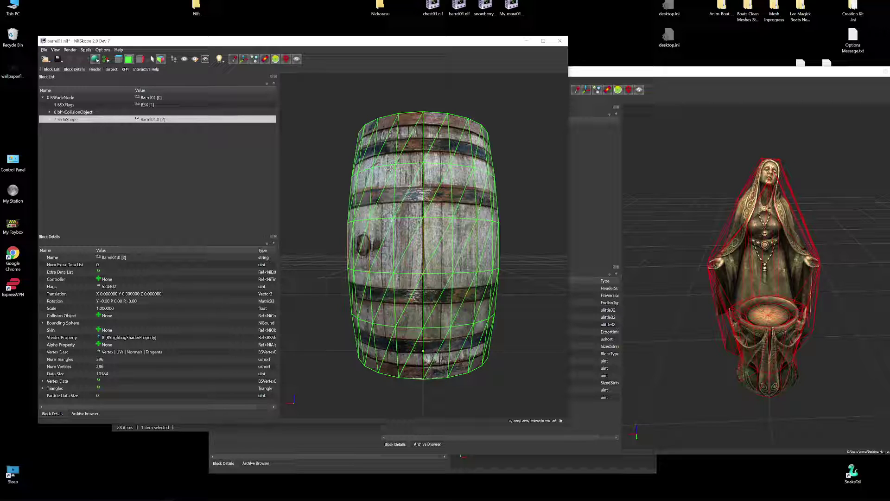
# Switch to the My_mara01.nif window, expand its BSFadeNode and paste the copied barrel branch into that node
pyautogui.click(689, 122)
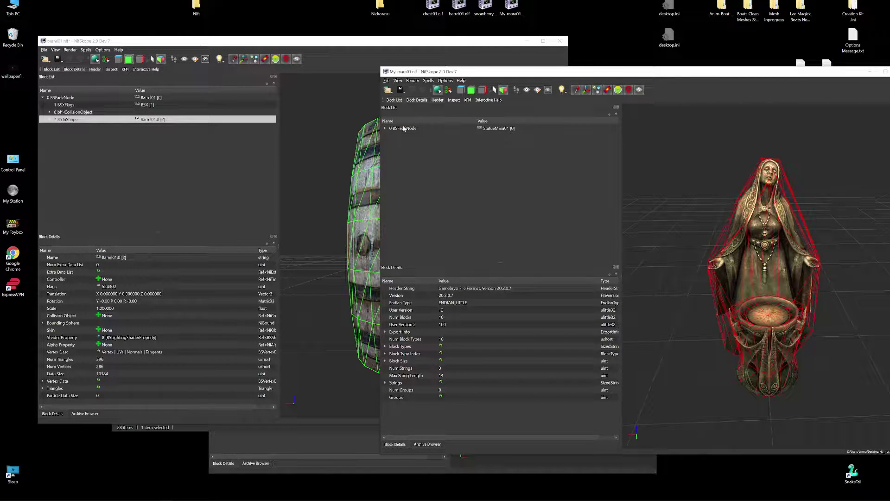
pyautogui.click(384, 129)
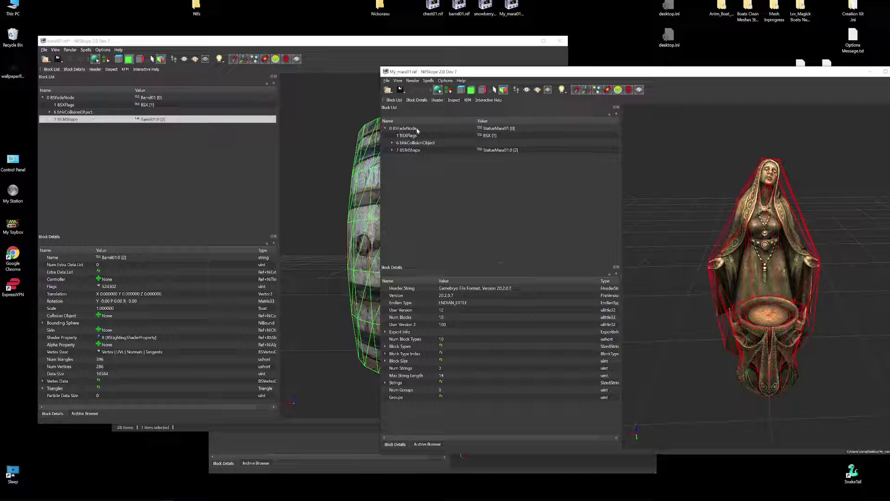
pyautogui.click(407, 129)
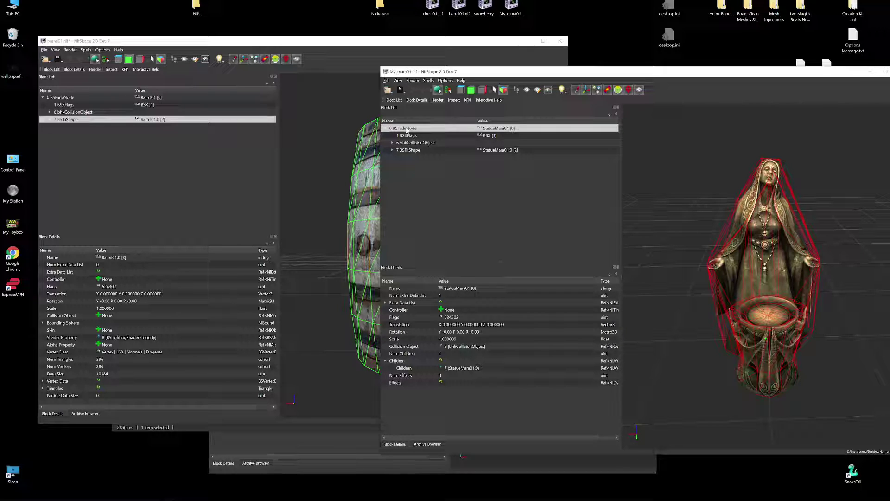
pyautogui.rightClick(454, 121)
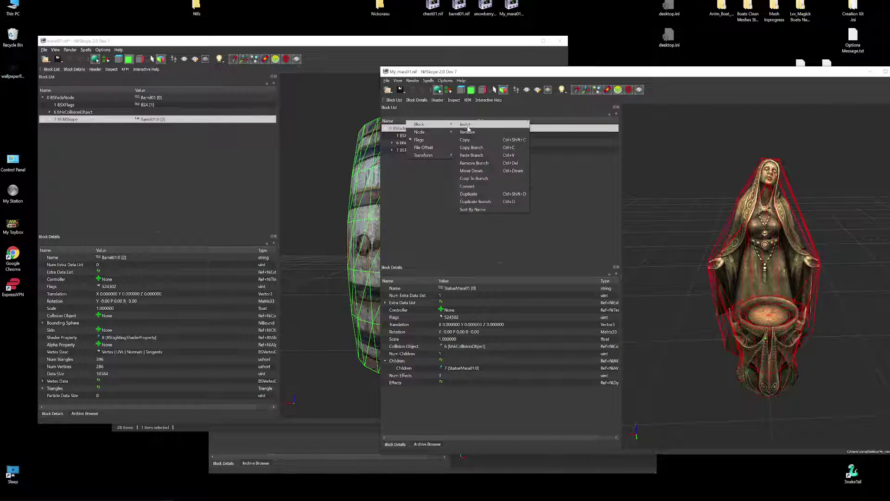
pyautogui.click(479, 157)
pyautogui.moveTo(760, 269); pyautogui.dragTo(708, 261)
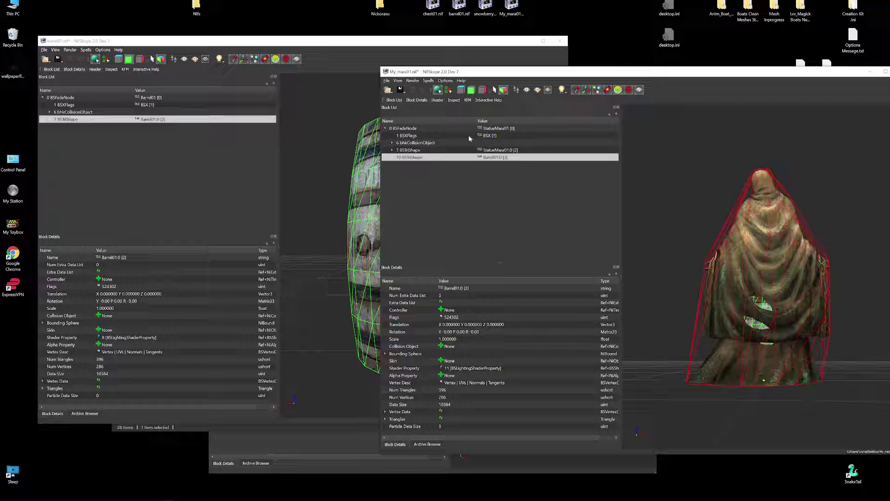
pyautogui.moveTo(759, 334)
pyautogui.mouseDown()
pyautogui.moveTo(781, 344)
pyautogui.moveTo(760, 342)
pyautogui.mouseUp()
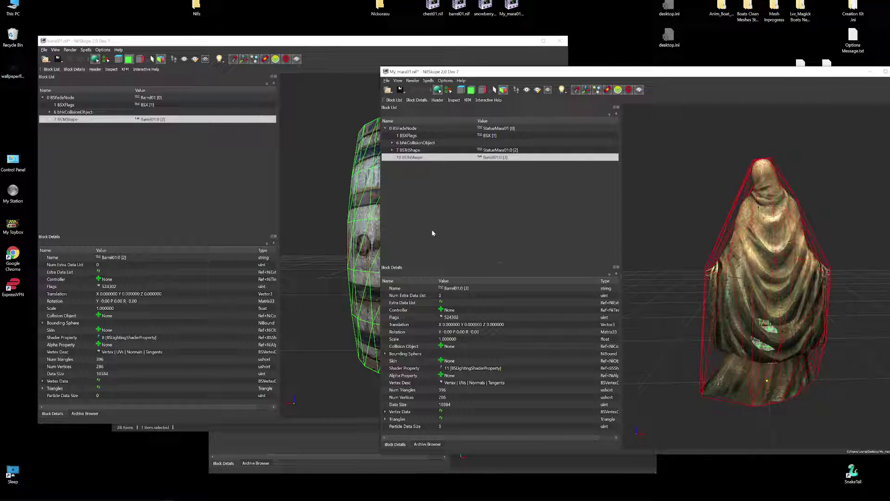
# Examine the statue's BSXFlags, bhkCollisionObject and BSTriShape blocks alongside the pasted barrel BSTriShape
pyautogui.rightClick(409, 158)
pyautogui.moveTo(431, 154)
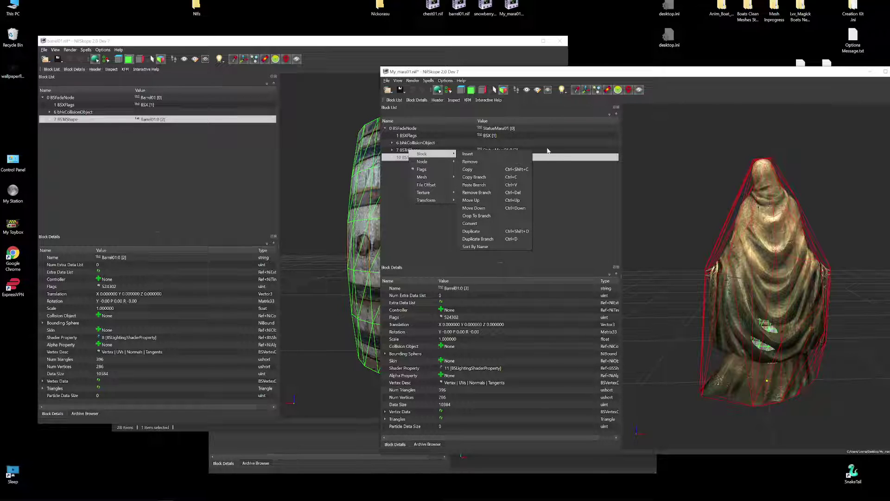
pyautogui.click(548, 151)
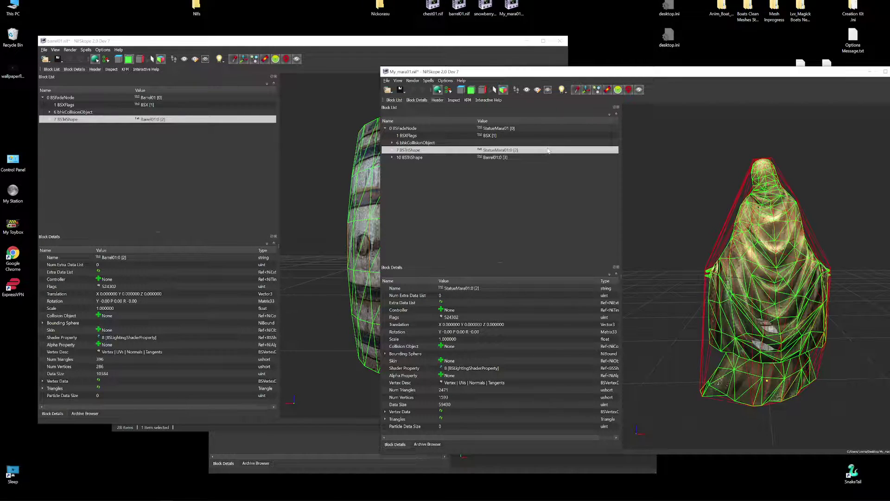
pyautogui.click(468, 150)
pyautogui.click(466, 143)
pyautogui.click(465, 136)
pyautogui.click(464, 144)
pyautogui.click(465, 158)
pyautogui.click(470, 144)
pyautogui.click(469, 157)
pyautogui.click(471, 151)
pyautogui.click(474, 158)
pyautogui.click(474, 151)
pyautogui.click(468, 157)
# Edit the transform of the pasted barrel BSTriShape, moving it in front of the statue with a Y translation of 111
pyautogui.rightClick(453, 155)
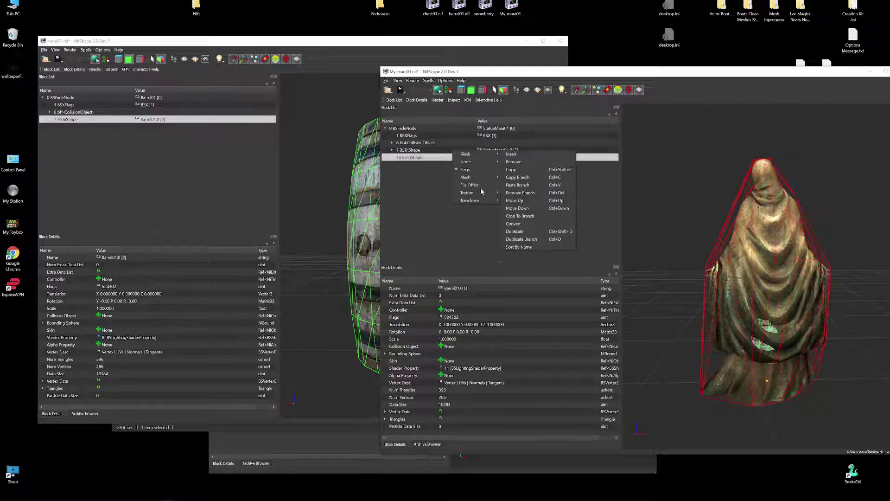
pyautogui.moveTo(480, 200)
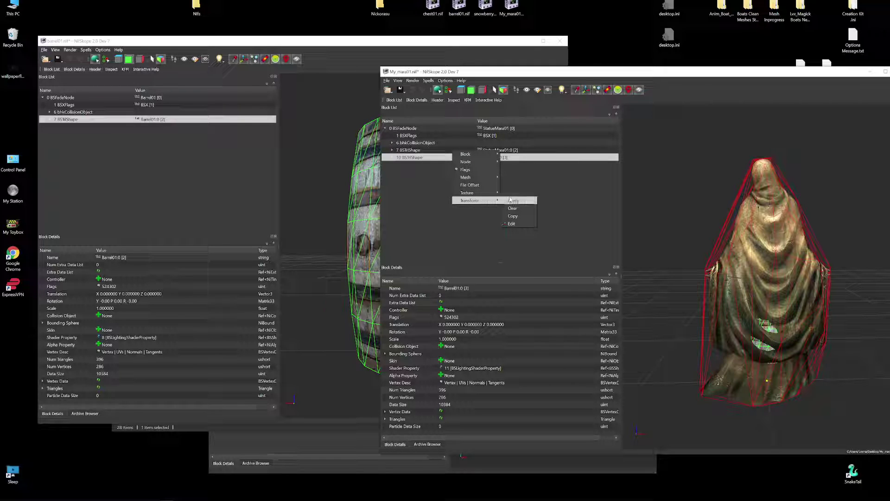
pyautogui.click(512, 224)
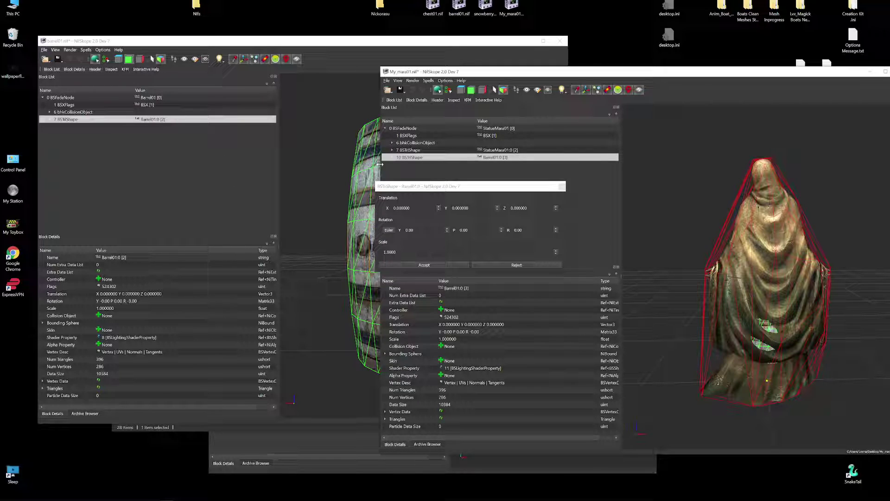
pyautogui.moveTo(404, 186); pyautogui.dragTo(431, 186)
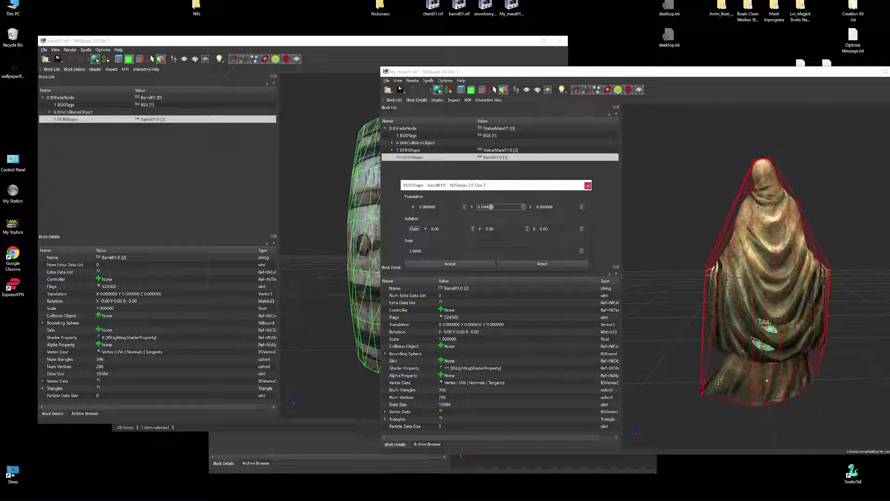
pyautogui.scroll(16, 503, 210)
pyautogui.moveTo(654, 74); pyautogui.dragTo(531, 71)
pyautogui.click(758, 69)
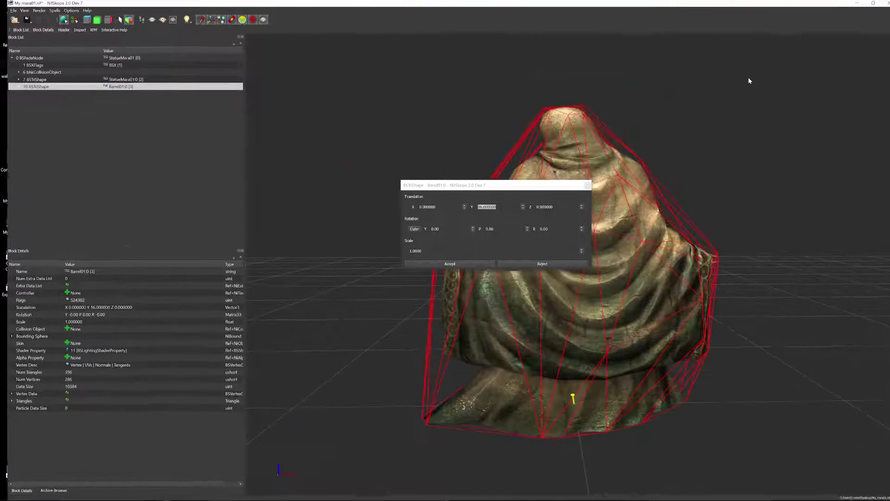
pyautogui.moveTo(765, 339); pyautogui.dragTo(503, 303)
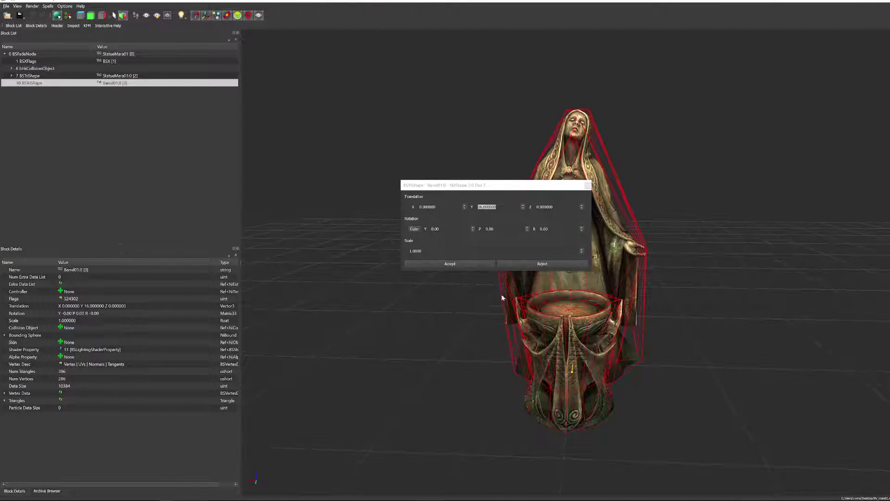
pyautogui.click(503, 208)
pyautogui.scroll(7, 503, 208)
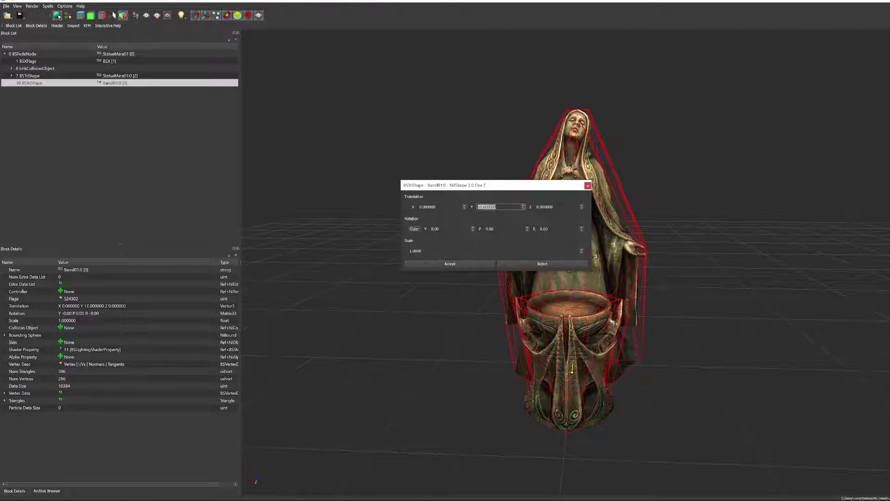
pyautogui.scroll(20, 503, 207)
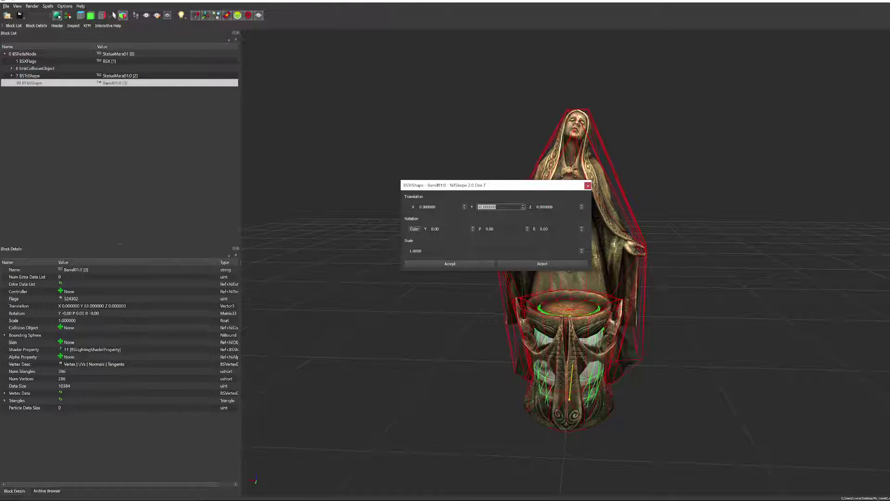
pyautogui.scroll(20, 503, 208)
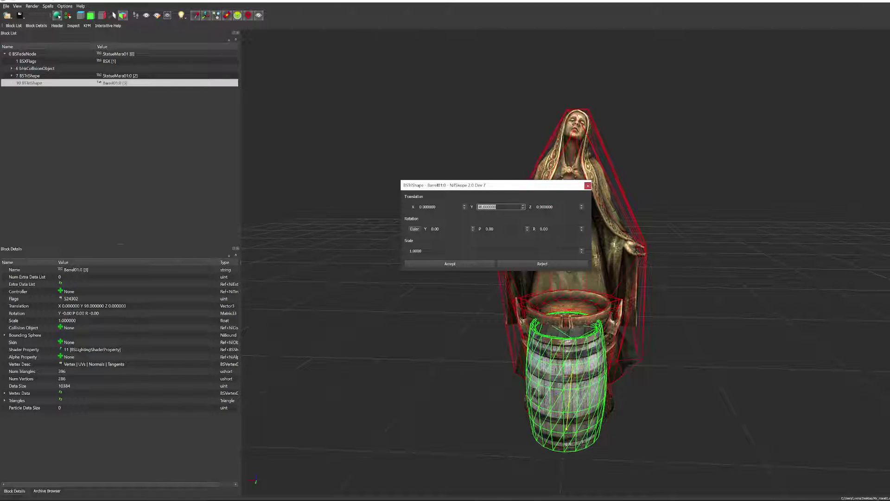
# Move the barrel sideways away from the statue by setting its X translation to 61
pyautogui.hotkey('shift', 'Tab')
pyautogui.press('Up')
pyautogui.press('Up')
pyautogui.press('Up')
pyautogui.press('Up')
pyautogui.press('Up')
pyautogui.press('Up')
pyautogui.press('Up')
pyautogui.press('Up')
pyautogui.press('Up')
pyautogui.press('Up')
pyautogui.press('Up')
pyautogui.press('Up')
pyautogui.press('Up')
pyautogui.press('Up')
pyautogui.press('Up')
pyautogui.press('Up')
pyautogui.press('Up')
pyautogui.press('Up')
pyautogui.press('Up')
pyautogui.press('Up')
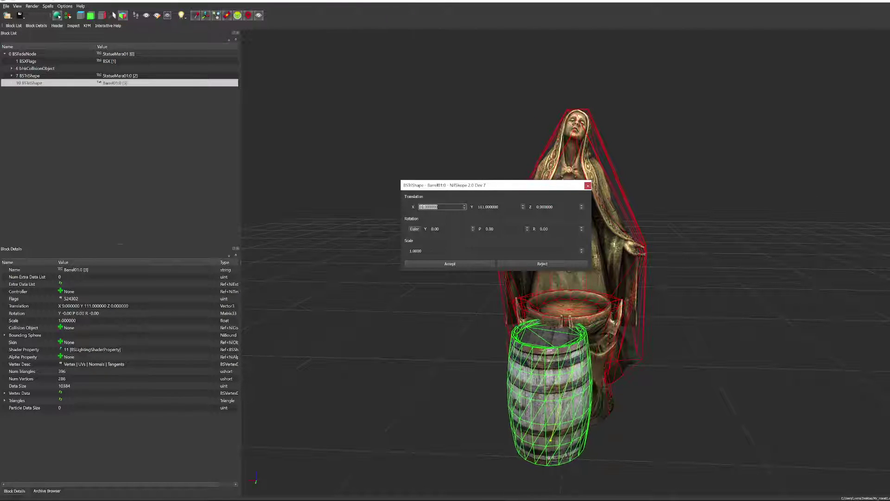
pyautogui.press('Up')
pyautogui.press('Up')
pyautogui.press('Up')
pyautogui.press('Up')
pyautogui.press('Up')
pyautogui.press('Up')
pyautogui.press('Up')
pyautogui.press('Up')
pyautogui.press('Up')
pyautogui.press('Up')
pyautogui.press('Up')
pyautogui.press('Up')
pyautogui.press('Up')
pyautogui.press('Up')
pyautogui.press('Up')
pyautogui.press('Up')
pyautogui.press('Up')
pyautogui.press('Up')
pyautogui.press('Up')
pyautogui.press('Up')
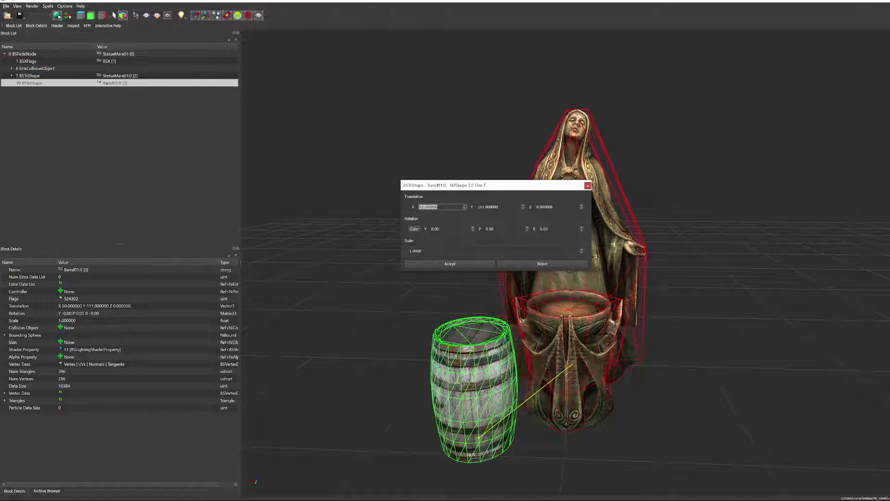
# Bring the barrel back beside the statue's base by setting its Y translation to 68
pyautogui.click(491, 207)
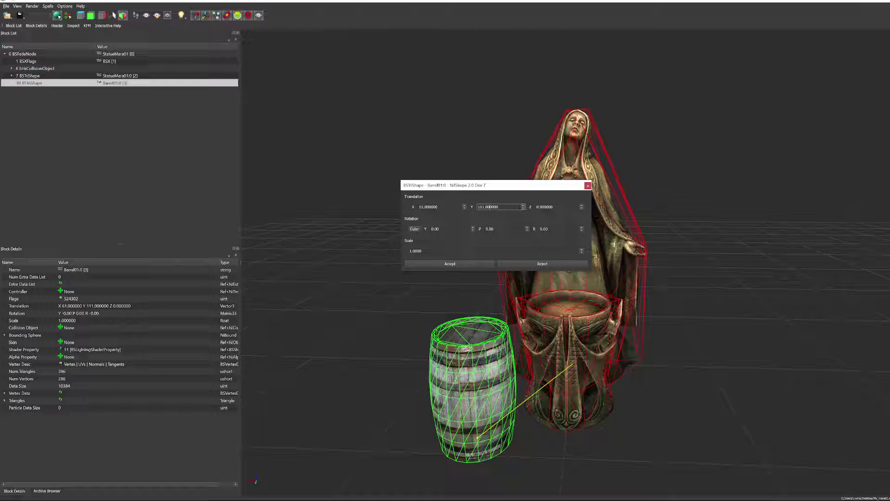
pyautogui.press('Down')
pyautogui.press('Down')
pyautogui.press('Down')
pyautogui.press('Down')
pyautogui.press('Down')
pyautogui.press('Down')
pyautogui.press('Down')
pyautogui.press('Down')
pyautogui.press('Down')
pyautogui.press('Down')
pyautogui.press('Down')
pyautogui.press('Down')
pyautogui.press('Down')
pyautogui.press('Down')
pyautogui.press('Down')
pyautogui.press('Down')
pyautogui.press('Down')
pyautogui.press('Down')
pyautogui.press('Down')
pyautogui.press('Down')
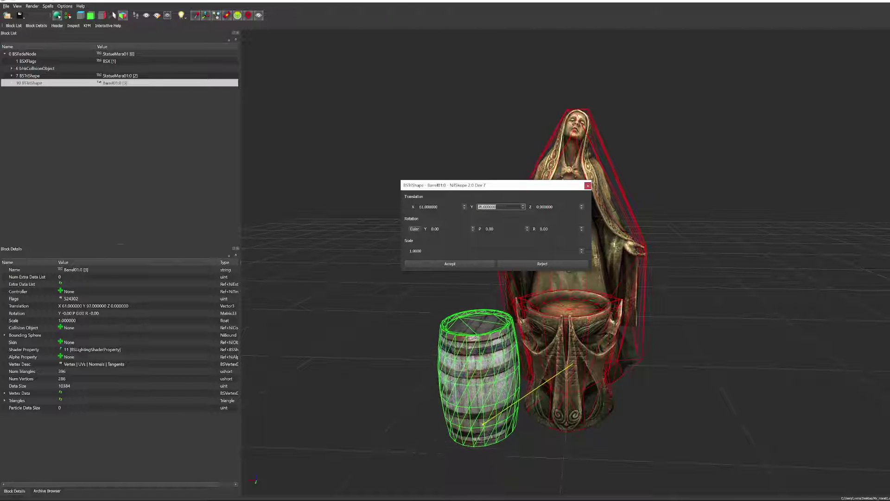
pyautogui.press('Down')
pyautogui.press('Down')
pyautogui.press('Down')
pyautogui.press('Down')
pyautogui.press('Down')
pyautogui.press('Down')
pyautogui.press('Down')
pyautogui.press('Down')
pyautogui.press('Down')
pyautogui.press('Down')
pyautogui.press('Down')
pyautogui.press('Down')
pyautogui.press('Down')
pyautogui.press('Down')
pyautogui.press('Down')
pyautogui.press('Down')
pyautogui.press('Down')
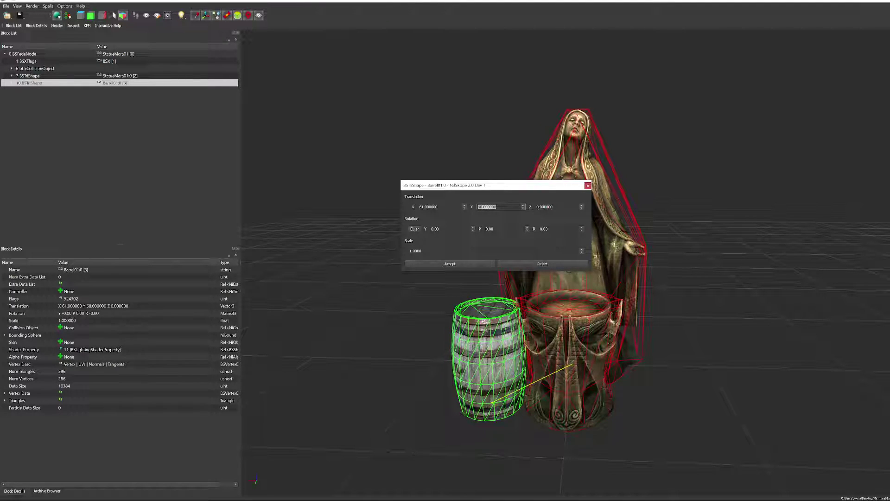
# Set the barrel's X translation to 73 and accept the edited transform
pyautogui.hotkey('shift', 'Tab')
pyautogui.press('Up')
pyautogui.press('Up')
pyautogui.press('Up')
pyautogui.press('Up')
pyautogui.press('Up')
pyautogui.press('Up')
pyautogui.press('Up')
pyautogui.press('Up')
pyautogui.press('Up')
pyautogui.press('Up')
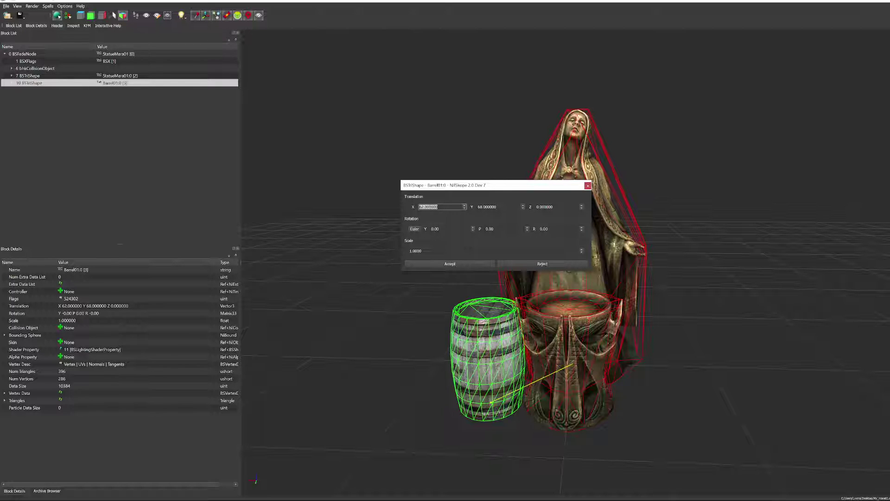
pyautogui.press('Up')
pyautogui.press('Up')
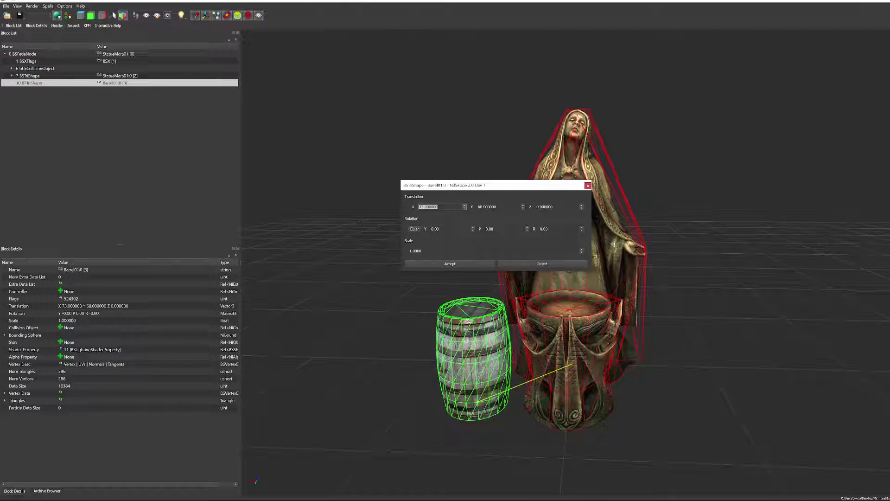
pyautogui.moveTo(468, 288); pyautogui.dragTo(610, 375)
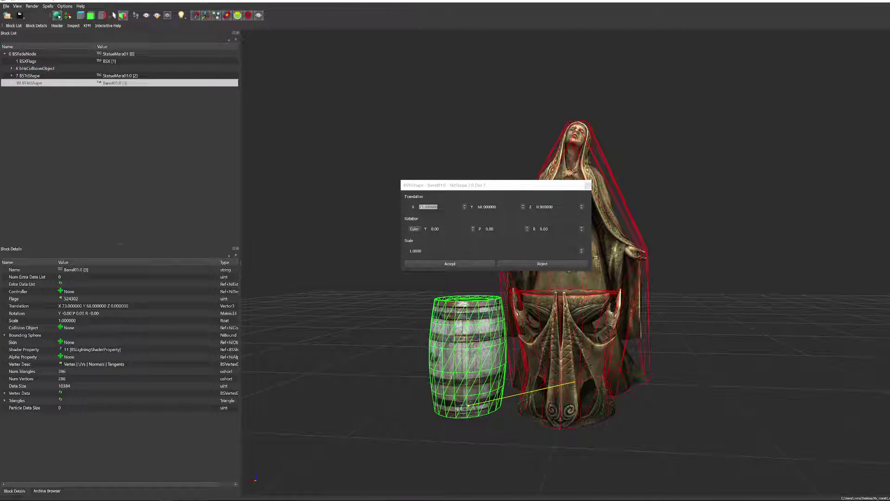
pyautogui.click(450, 264)
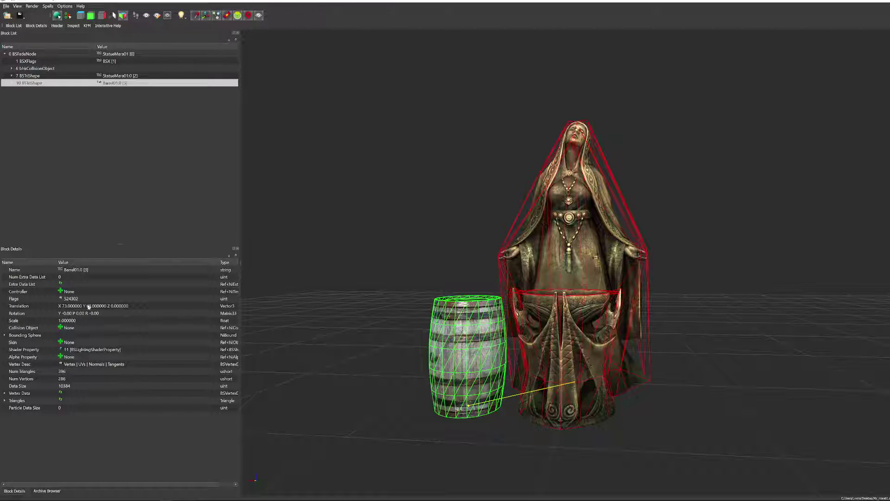
# Apply the edited transform to the mesh of the barrel's BSTriShape block
pyautogui.moveTo(67, 309)
pyautogui.click(121, 307)
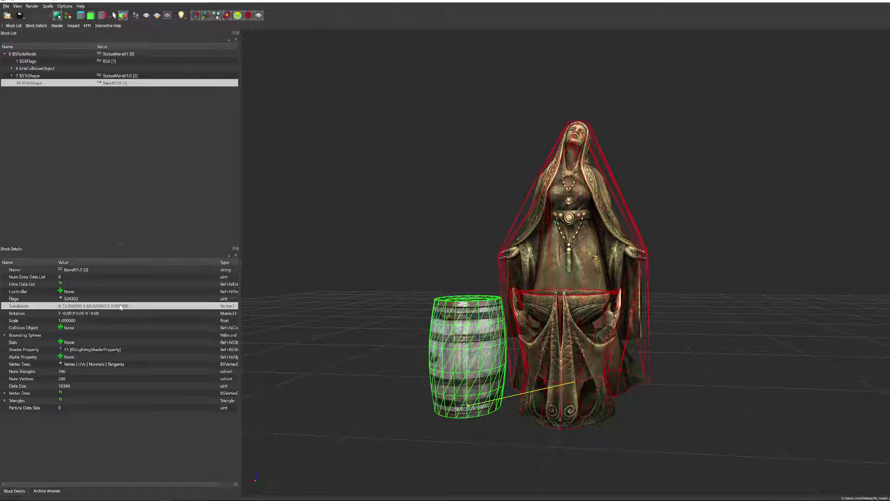
pyautogui.rightClick(76, 306)
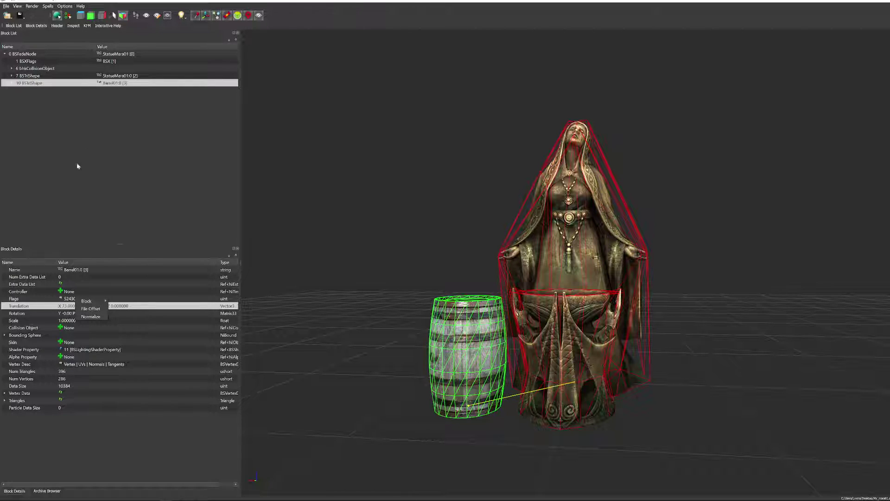
pyautogui.rightClick(103, 82)
pyautogui.moveTo(126, 127)
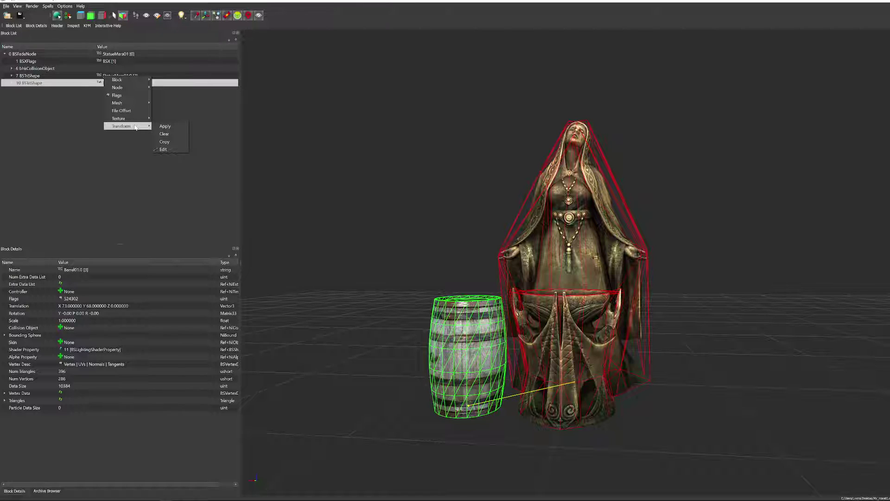
pyautogui.click(164, 126)
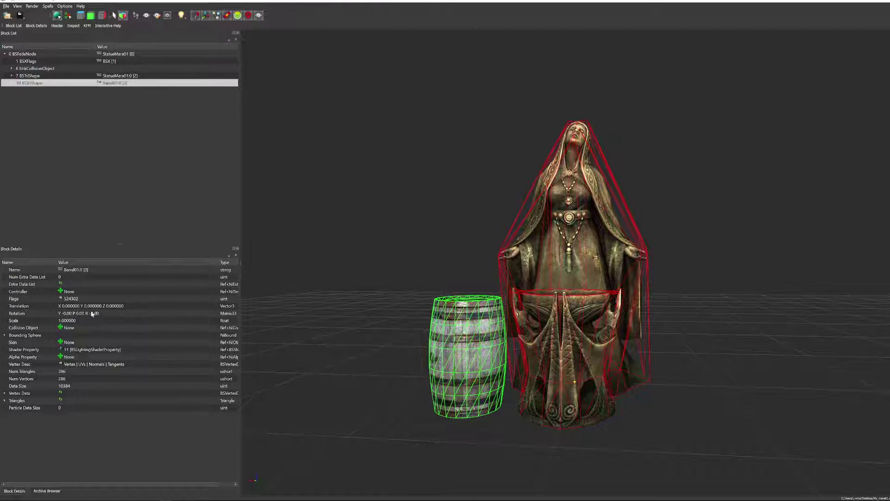
# Compare the statue and barrel meshes by selecting each in the model view
pyautogui.click(561, 248)
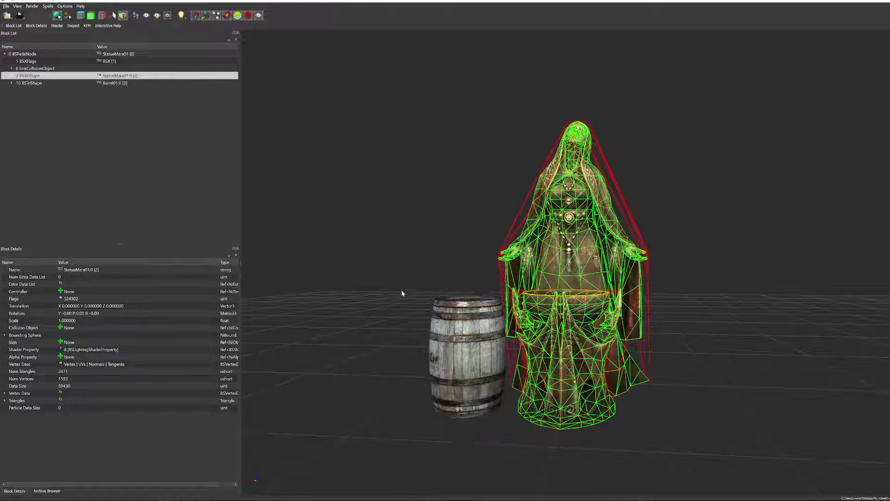
pyautogui.click(448, 358)
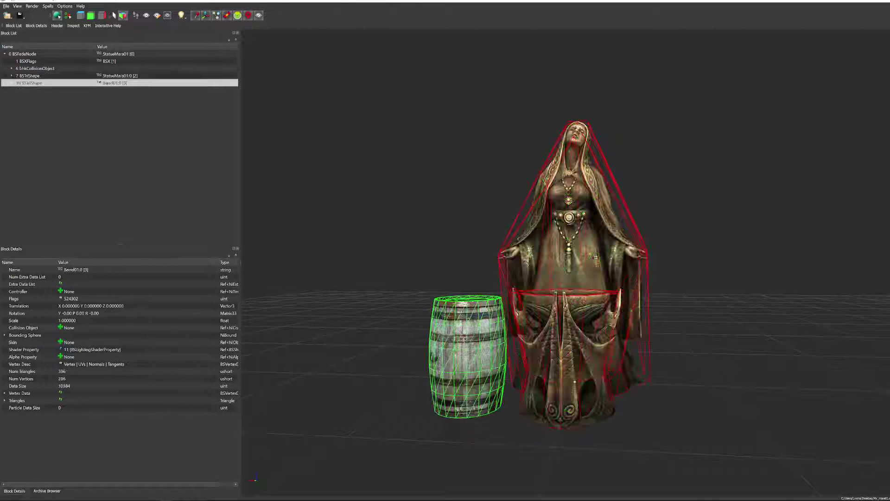
pyautogui.click(446, 327)
pyautogui.click(445, 327)
pyautogui.click(623, 328)
pyautogui.click(464, 333)
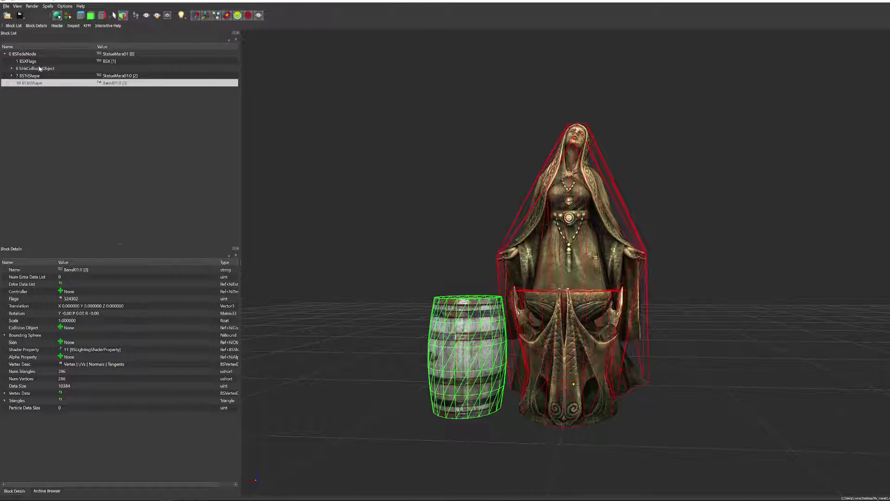
# Try moving the whole model in the positive Y direction by editing the root BSFadeNode's transform
pyautogui.click(27, 54)
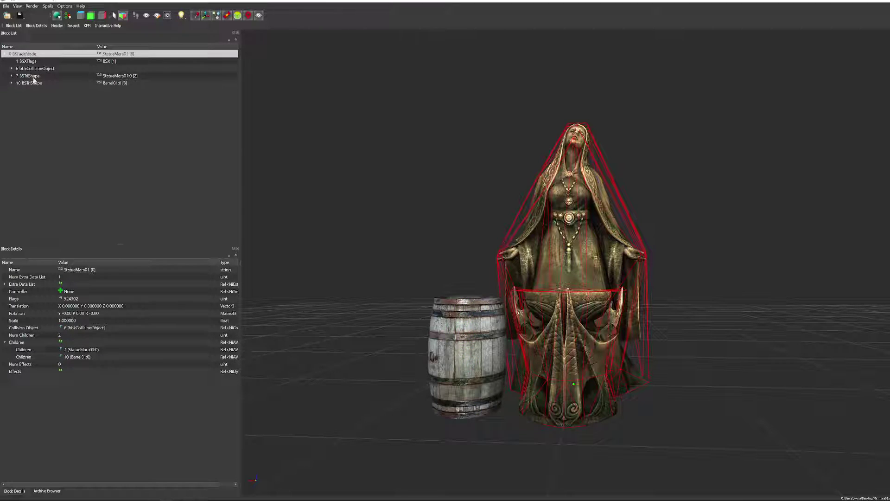
pyautogui.rightClick(31, 54)
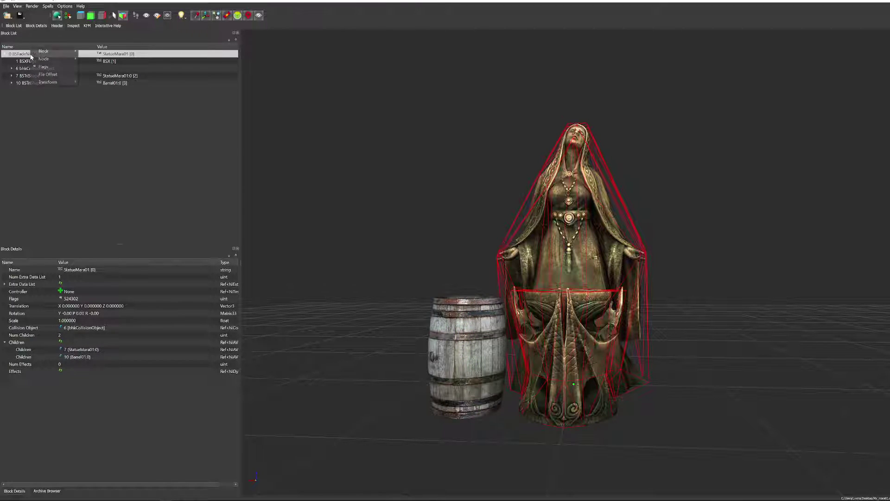
pyautogui.moveTo(56, 82)
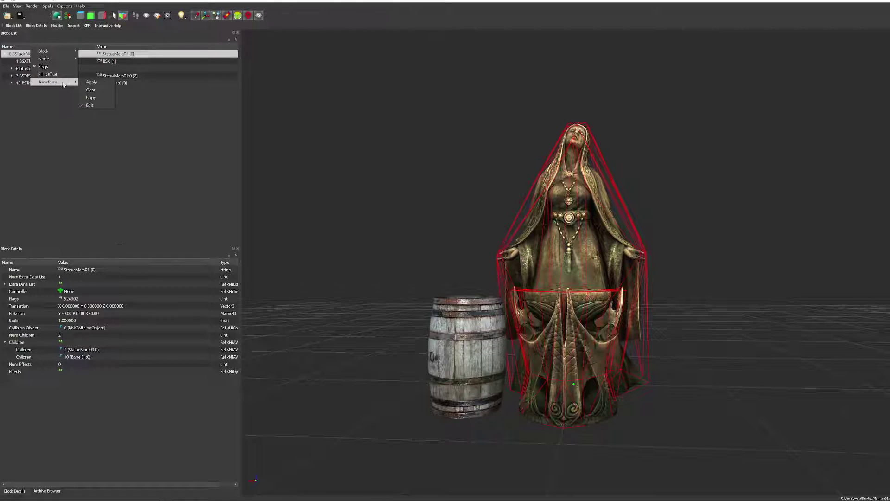
pyautogui.click(97, 105)
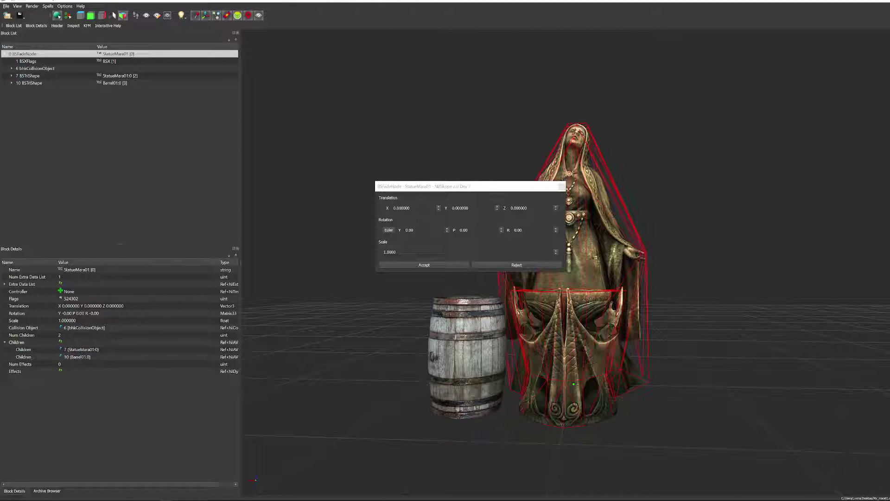
pyautogui.click(468, 208)
pyautogui.press('Up')
pyautogui.press('Up')
pyautogui.press('Up')
pyautogui.press('Up')
pyautogui.press('Up')
pyautogui.press('Up')
pyautogui.press('Up')
pyautogui.press('Up')
pyautogui.press('Up')
pyautogui.press('Up')
pyautogui.press('Up')
pyautogui.press('Up')
pyautogui.press('Up')
pyautogui.press('Up')
pyautogui.press('Up')
pyautogui.press('Up')
pyautogui.press('Up')
pyautogui.press('Up')
pyautogui.press('Up')
pyautogui.press('Up')
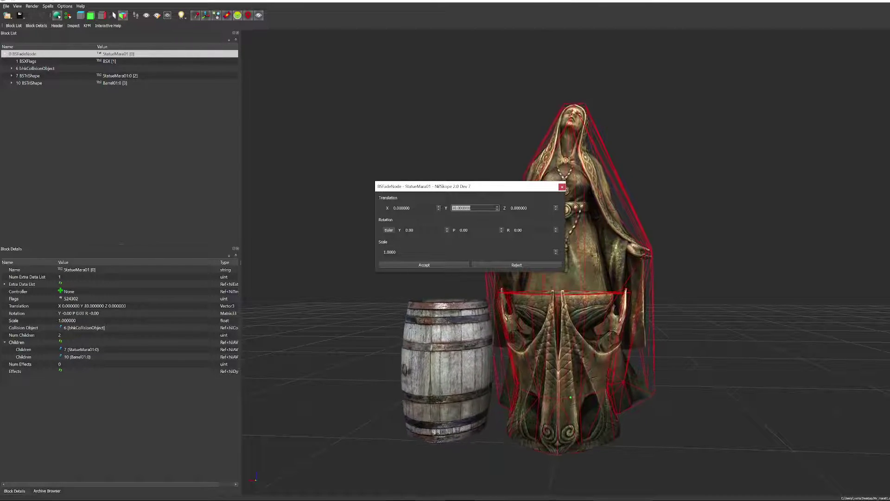
pyautogui.press('Up')
pyautogui.press('Up')
pyautogui.press('Up')
pyautogui.press('Up')
pyautogui.press('Up')
pyautogui.press('Up')
# Try a Y translation of -10 on the root BSFadeNode, then reject the change and close the transform editor
pyautogui.press('Down')
pyautogui.press('Down')
pyautogui.press('Down')
pyautogui.press('Down')
pyautogui.press('Down')
pyautogui.press('Down')
pyautogui.press('Down')
pyautogui.press('Down')
pyautogui.press('Down')
pyautogui.press('Down')
pyautogui.press('Down')
pyautogui.press('Down')
pyautogui.press('Down')
pyautogui.press('Down')
pyautogui.press('Down')
pyautogui.press('Down')
pyautogui.press('Down')
pyautogui.press('Down')
pyautogui.press('Down')
pyautogui.press('Down')
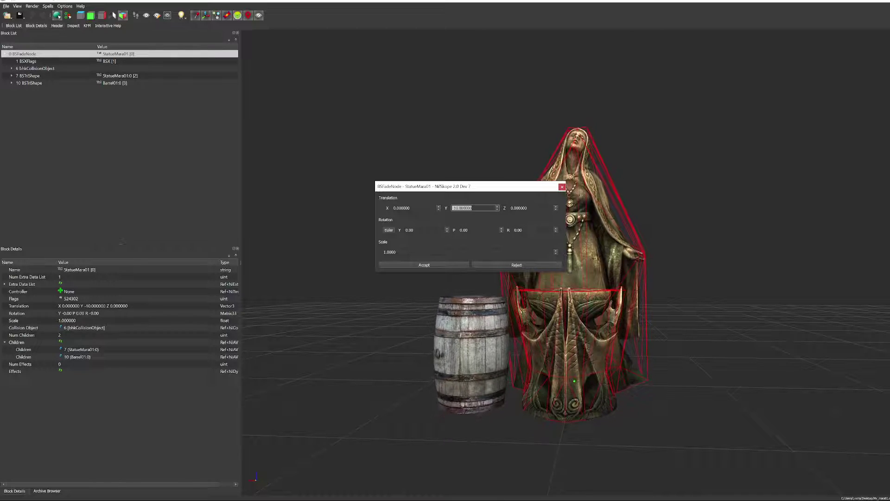
pyautogui.click(523, 266)
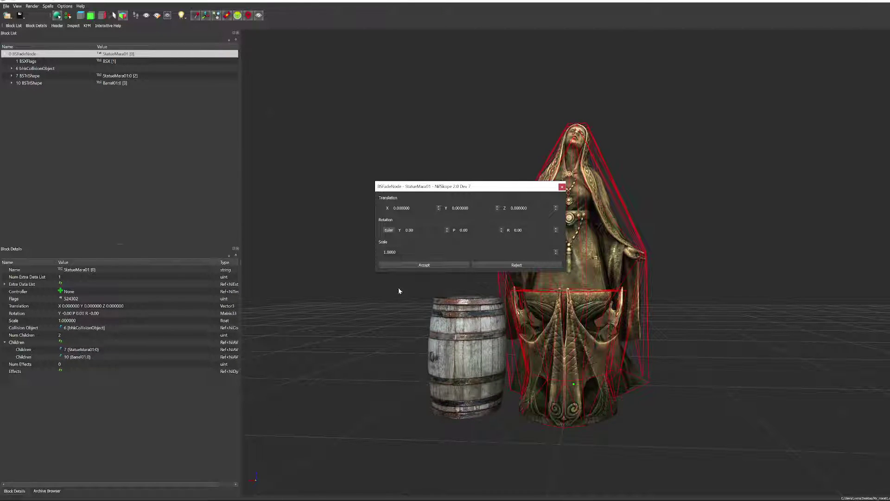
pyautogui.click(439, 267)
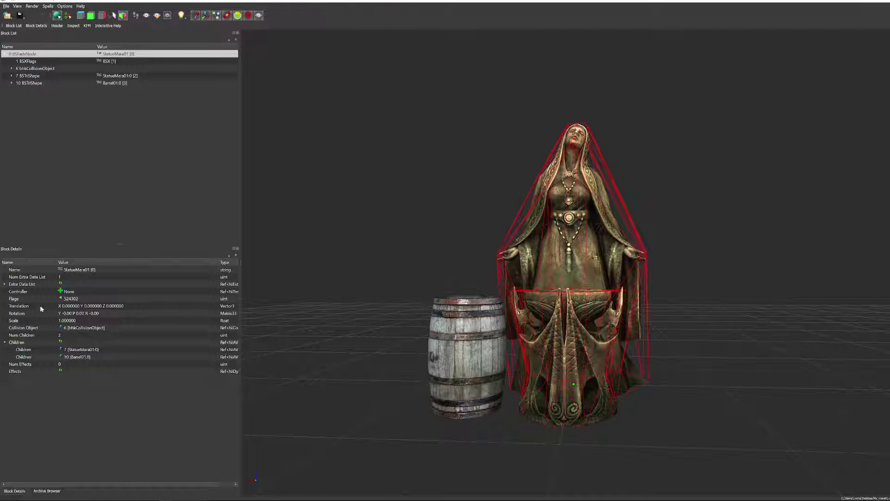
# Select the barrel mesh and examine its placement beside the statue from several angles
pyautogui.moveTo(754, 385); pyautogui.dragTo(465, 323)
pyautogui.click(475, 343)
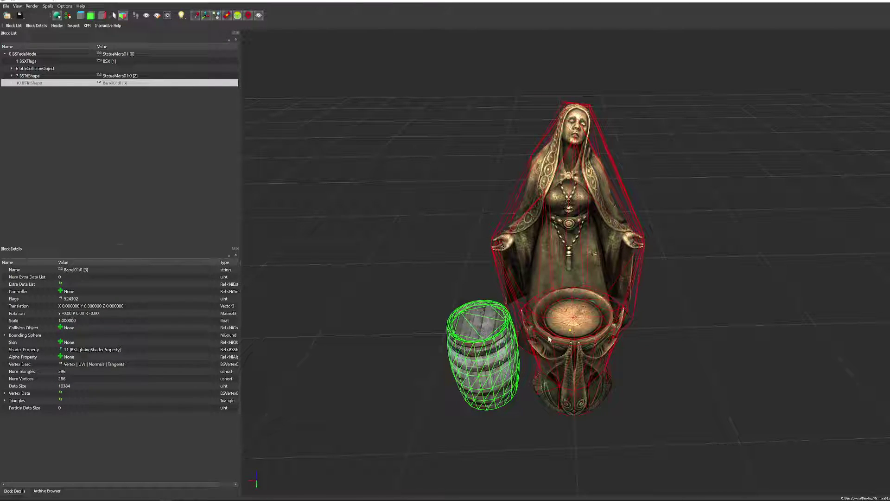
pyautogui.moveTo(433, 411)
pyautogui.mouseDown()
pyautogui.moveTo(467, 390)
pyautogui.moveTo(493, 403)
pyautogui.moveTo(431, 400)
pyautogui.mouseUp()
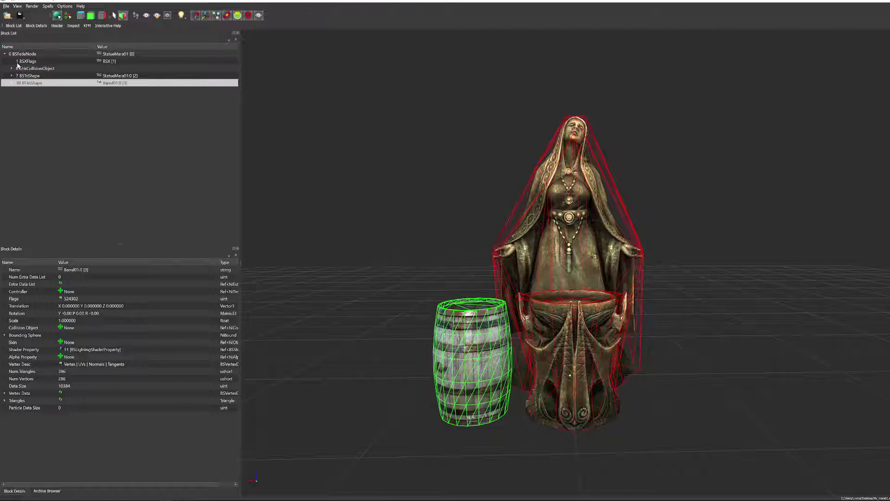
pyautogui.moveTo(617, 382); pyautogui.dragTo(287, 404)
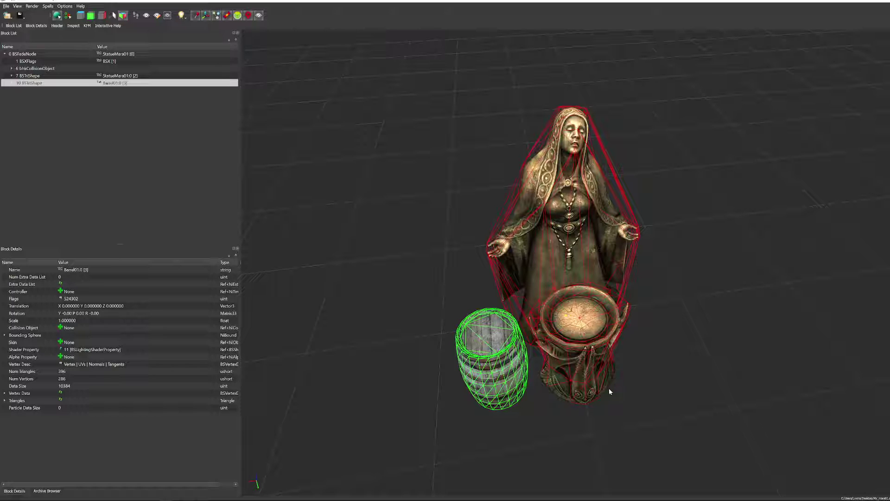
pyautogui.moveTo(617, 390)
pyautogui.mouseDown()
pyautogui.moveTo(605, 383)
pyautogui.moveTo(618, 363)
pyautogui.moveTo(589, 363)
pyautogui.moveTo(623, 377)
pyautogui.moveTo(613, 375)
pyautogui.mouseUp()
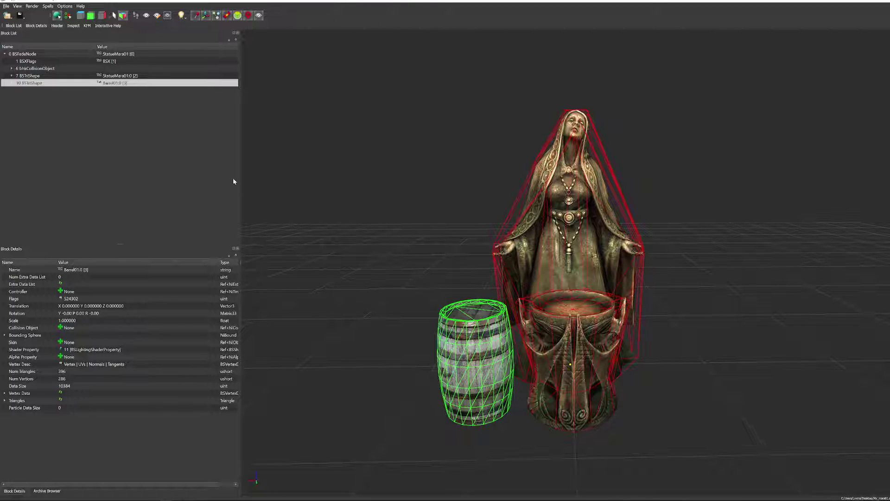
# Move the statue window aside, open chest01.nif from the desktop and expand its root BSFadeNode
pyautogui.moveTo(505, 1); pyautogui.dragTo(324, 67)
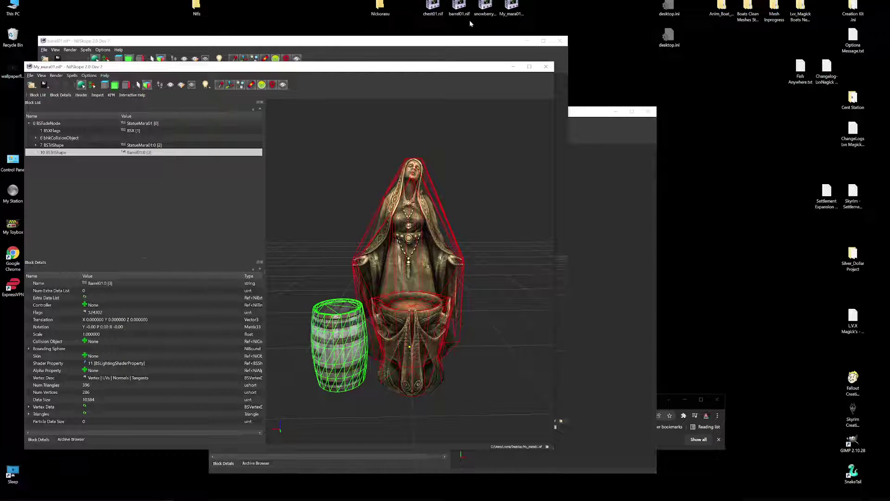
pyautogui.doubleClick(433, 7)
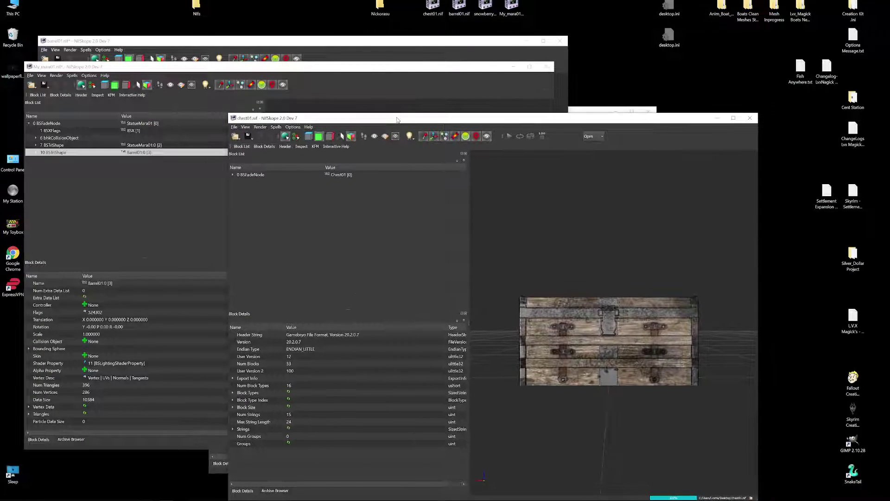
pyautogui.click(232, 175)
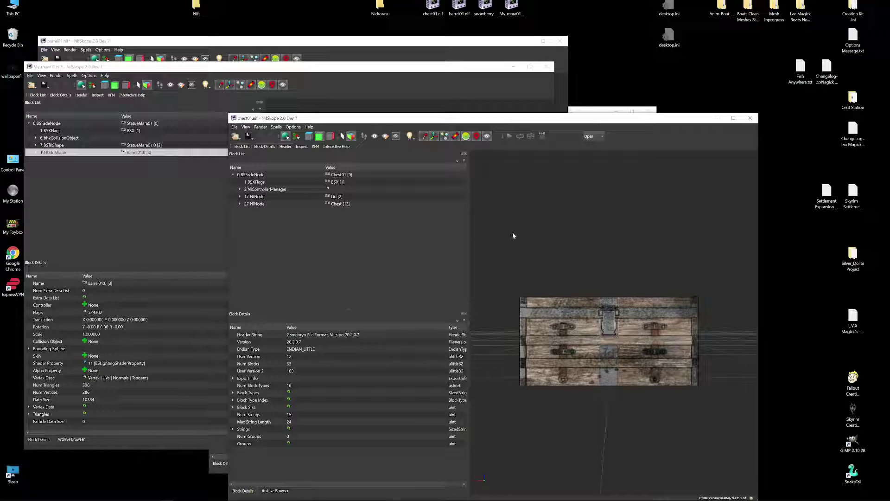
# Identify the chest's body, lid and latch BSTriShape blocks by selecting each mesh in the model view
pyautogui.click(589, 375)
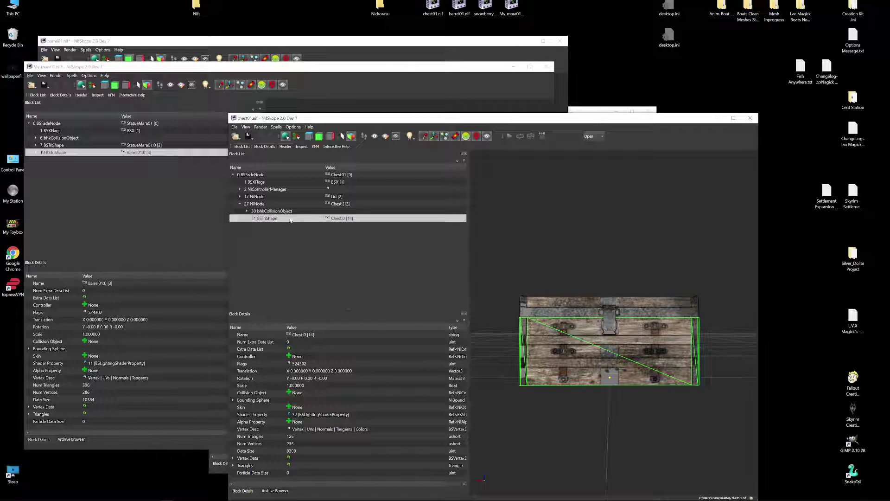
pyautogui.click(597, 307)
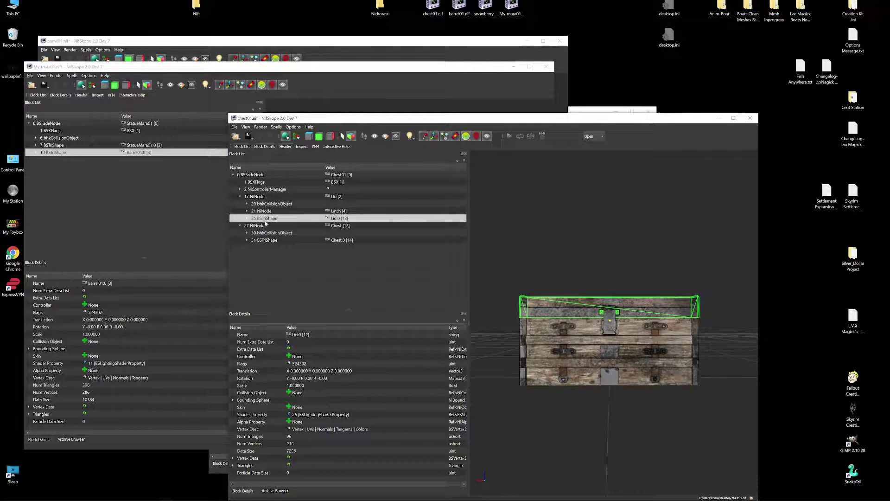
pyautogui.moveTo(699, 349)
pyautogui.mouseDown()
pyautogui.moveTo(673, 357)
pyautogui.moveTo(702, 353)
pyautogui.mouseUp()
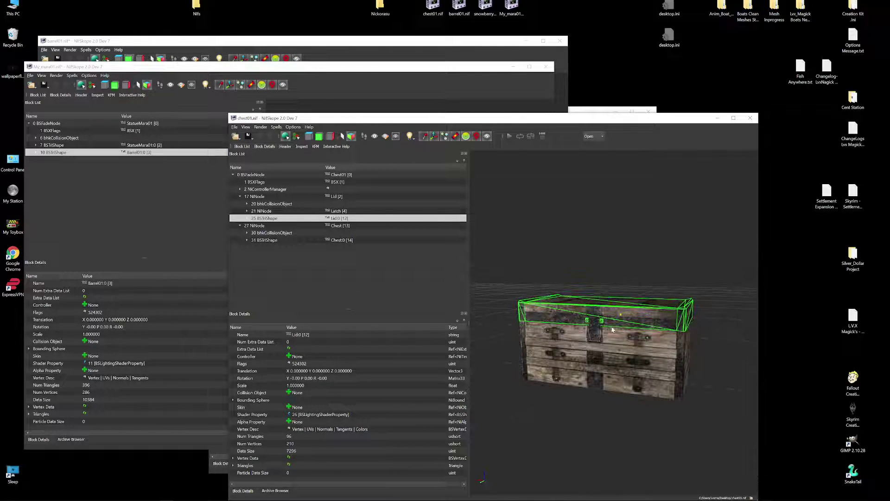
pyautogui.click(592, 331)
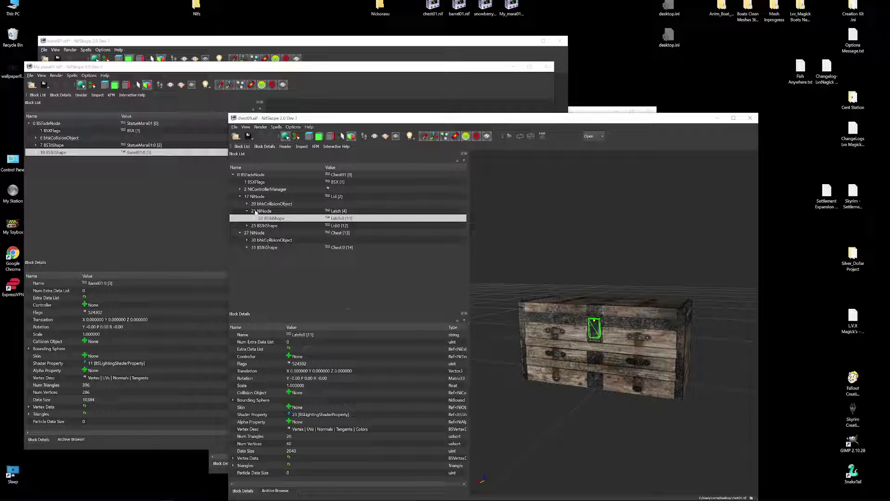
# Compare the Lid and Chest NiNodes and examine the blocks grouped beneath them
pyautogui.click(240, 197)
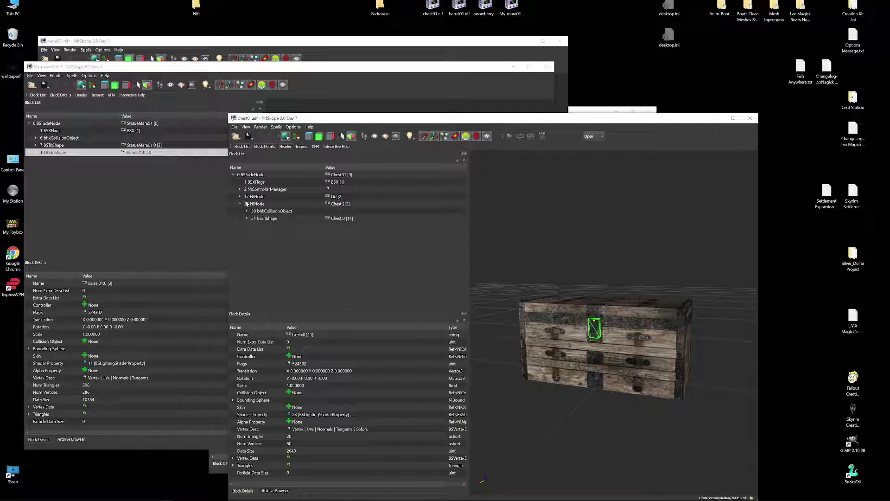
pyautogui.click(255, 198)
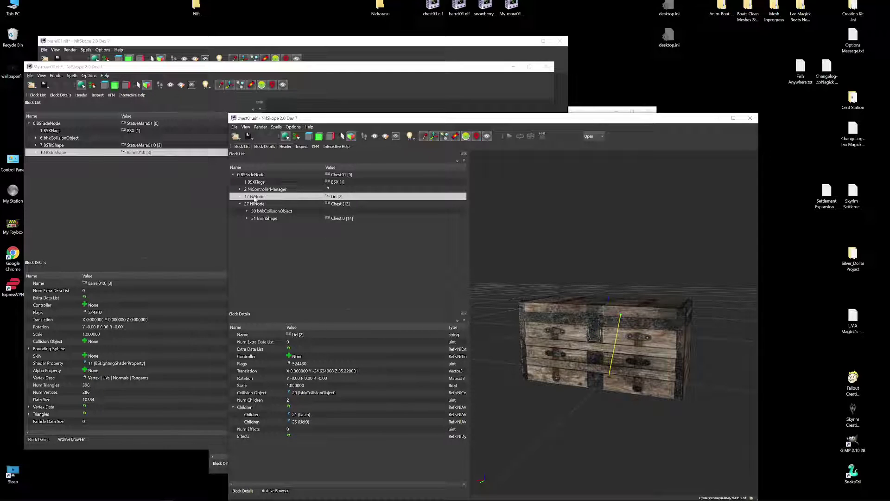
pyautogui.click(257, 204)
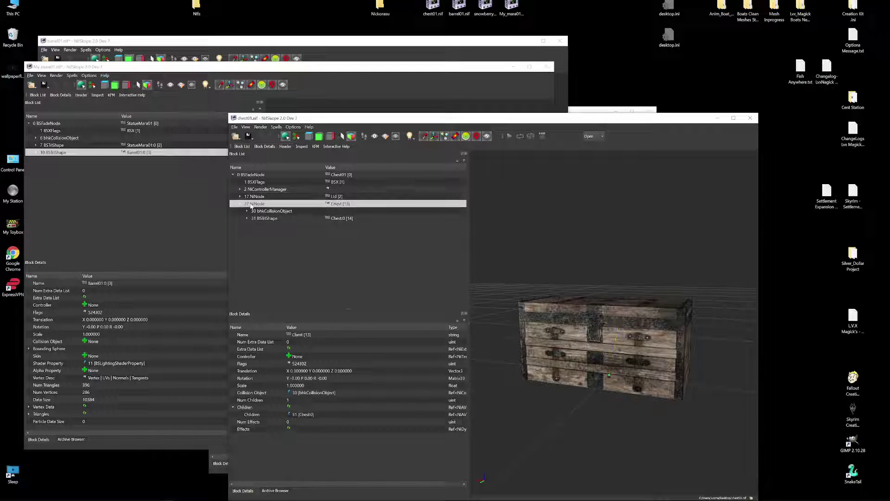
pyautogui.press('Up')
pyautogui.press('Down')
pyautogui.press('Up')
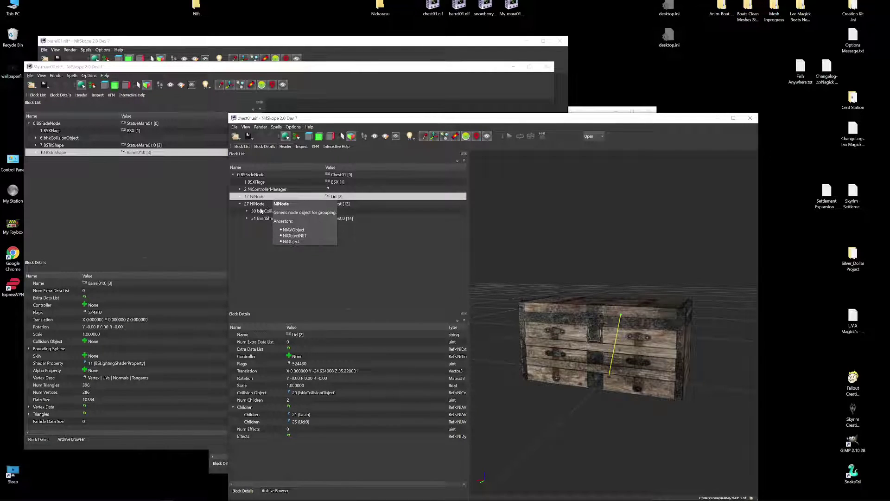
pyautogui.click(240, 196)
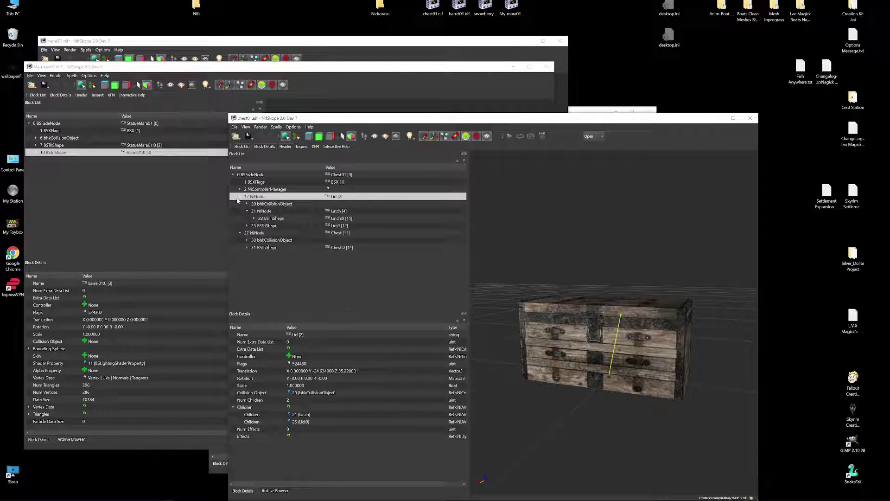
pyautogui.click(240, 197)
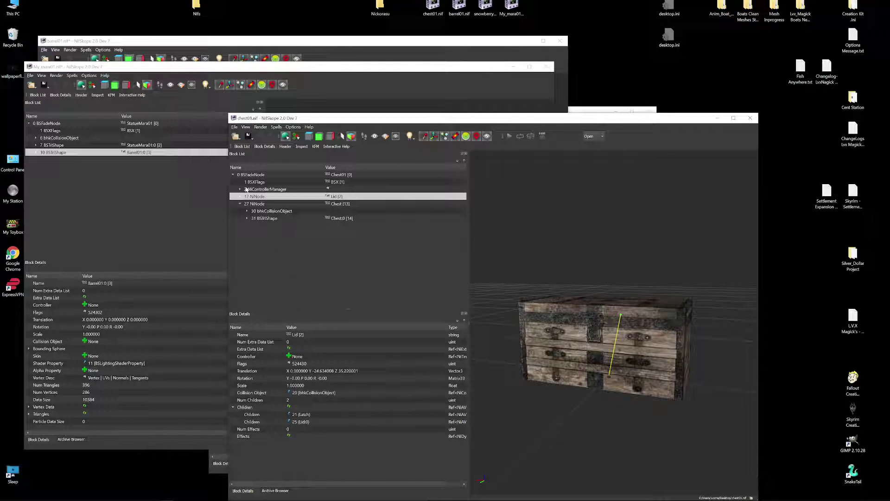
# Collapse the chest's root BSFadeNode and copy its entire branch
pyautogui.click(233, 174)
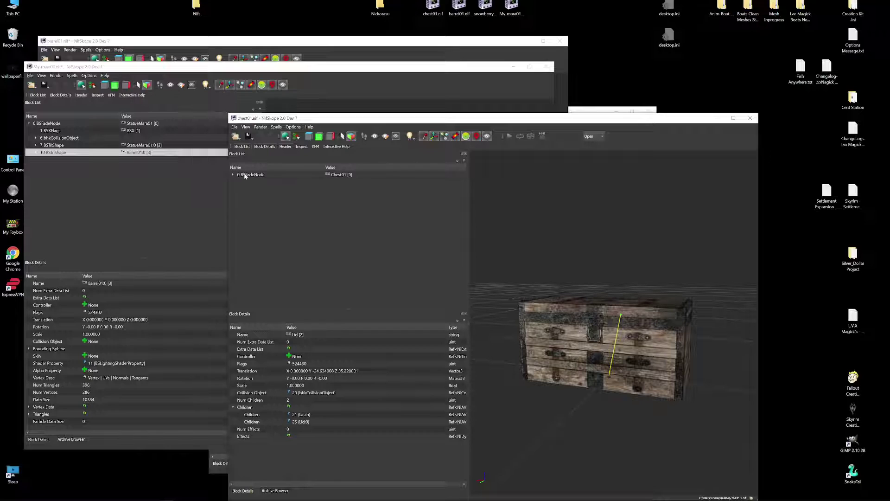
pyautogui.rightClick(248, 176)
pyautogui.moveTo(273, 173)
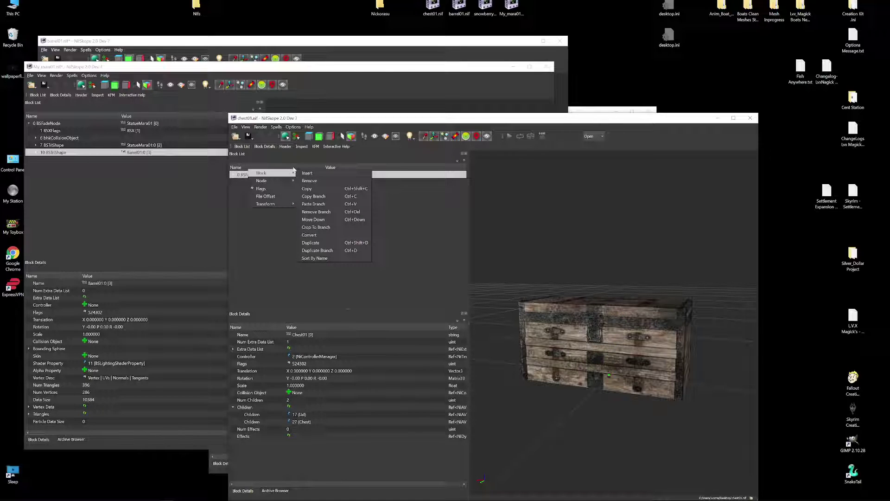
pyautogui.click(325, 202)
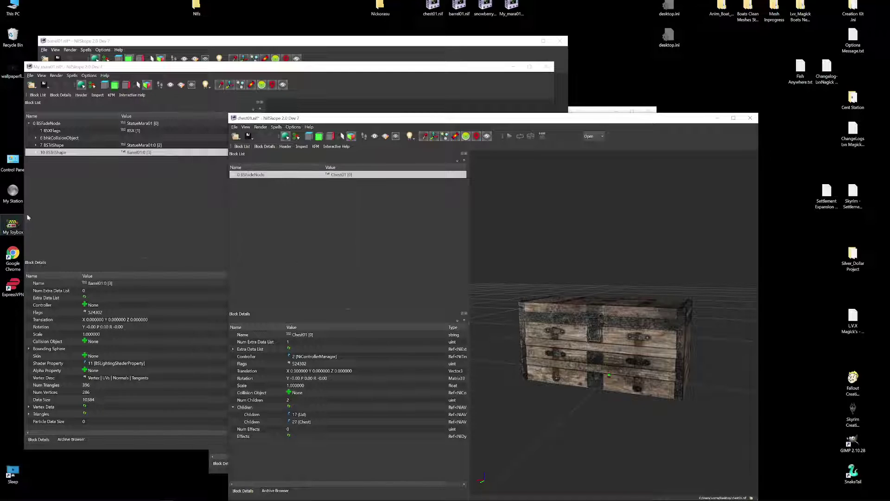
# Paste the copied chest branch onto the root BSFadeNode of My_mara01.nif
pyautogui.click(100, 184)
pyautogui.click(44, 124)
pyautogui.rightClick(44, 124)
pyautogui.moveTo(70, 120)
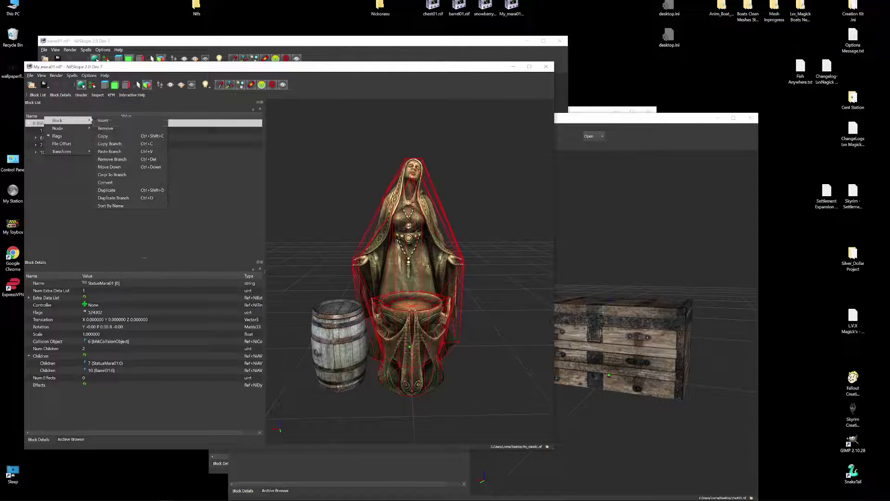
pyautogui.click(138, 152)
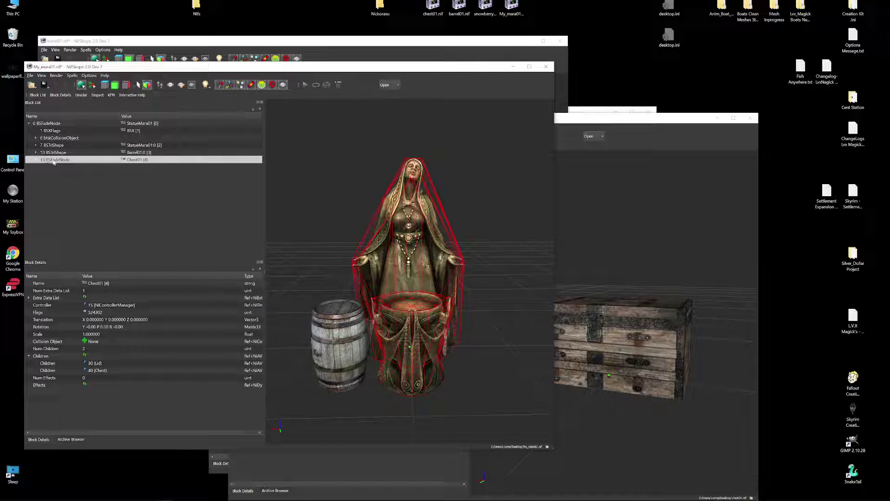
# Expand the pasted Chest01 BSFadeNode and examine its child blocks and available block operations
pyautogui.click(35, 160)
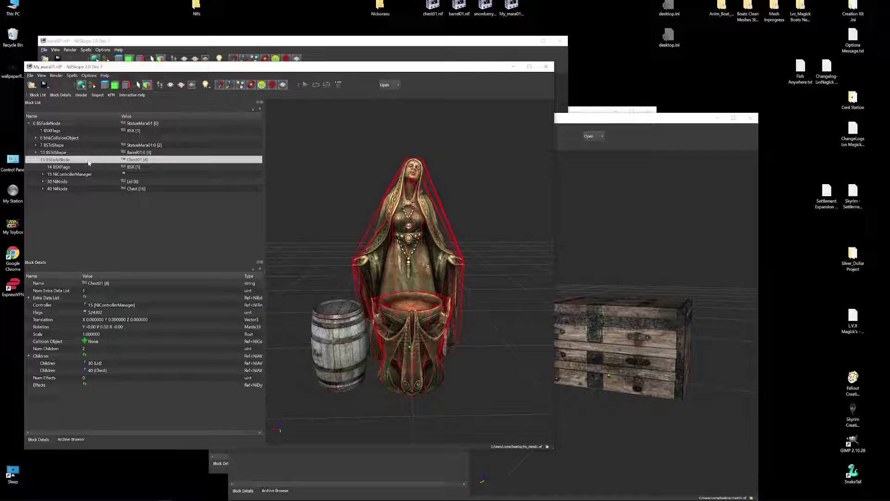
pyautogui.moveTo(89, 162)
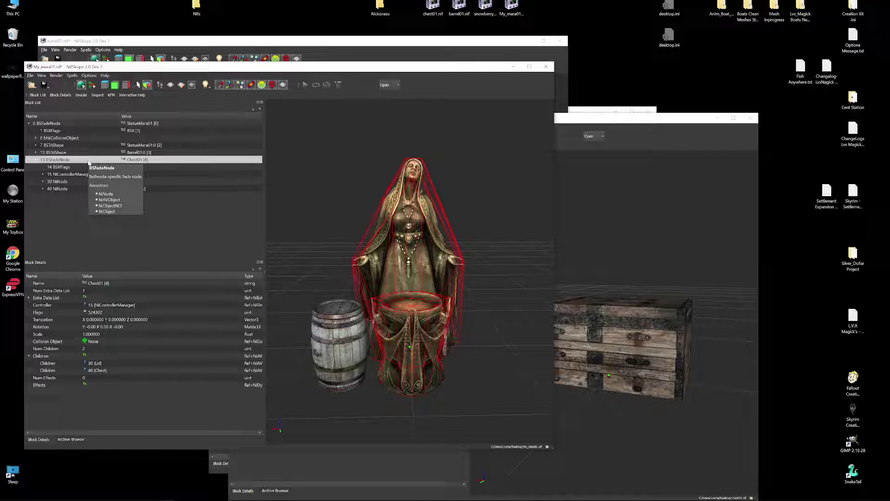
pyautogui.rightClick(54, 153)
pyautogui.moveTo(77, 157)
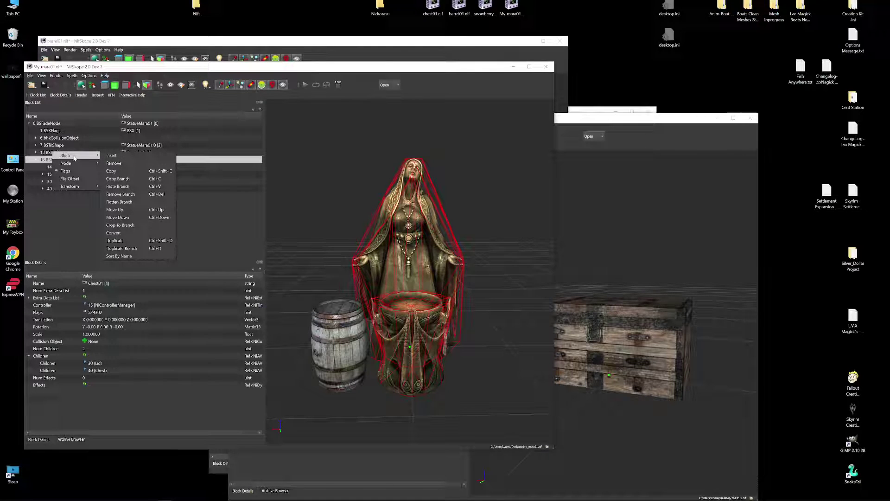
pyautogui.click(36, 160)
pyautogui.click(36, 160)
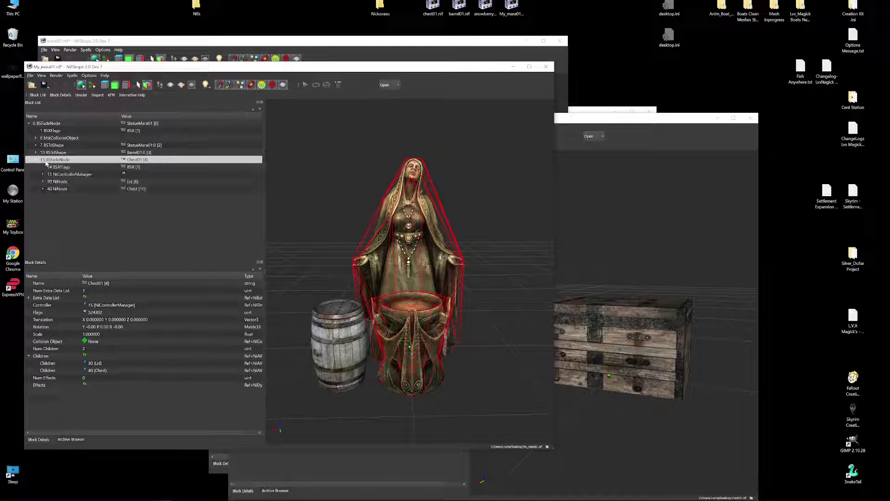
# Remove only the pasted Chest01 BSFadeNode block, keeping its child blocks in My_mara01.nif
pyautogui.rightClick(68, 160)
pyautogui.moveTo(83, 156)
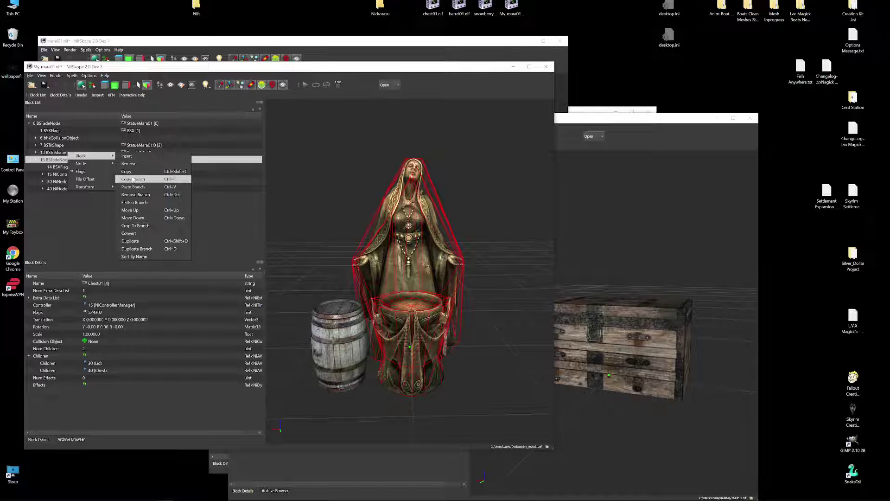
pyautogui.click(130, 164)
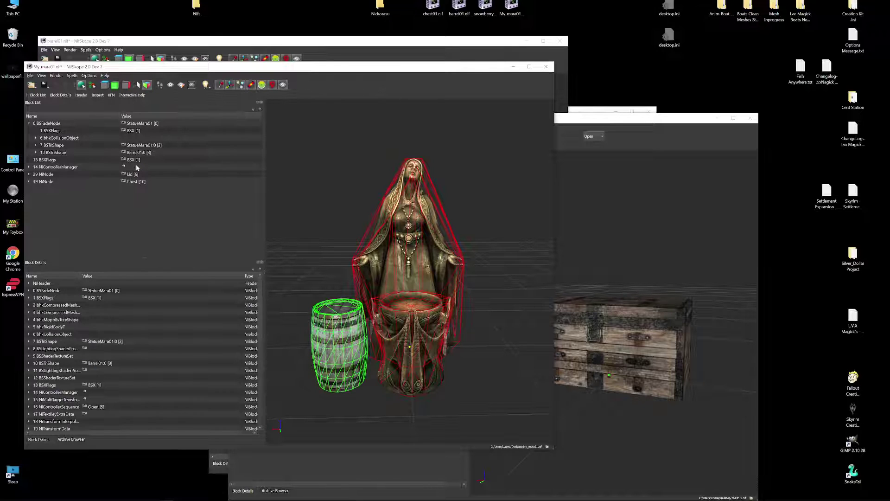
# Try shifting the StatueMara01:0 mesh to an X translation of -48 to expose the chest behind it, and reject the edit
pyautogui.moveTo(400, 305); pyautogui.dragTo(319, 363)
pyautogui.click(433, 284)
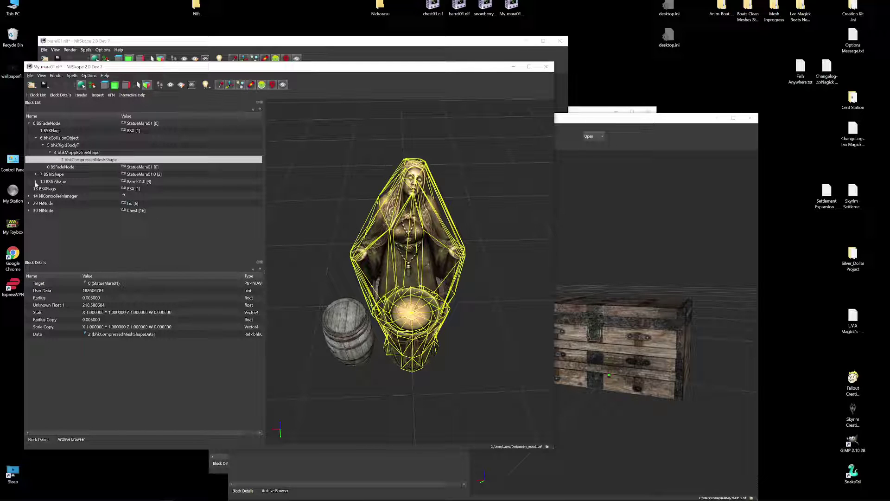
pyautogui.rightClick(395, 242)
pyautogui.click(77, 152)
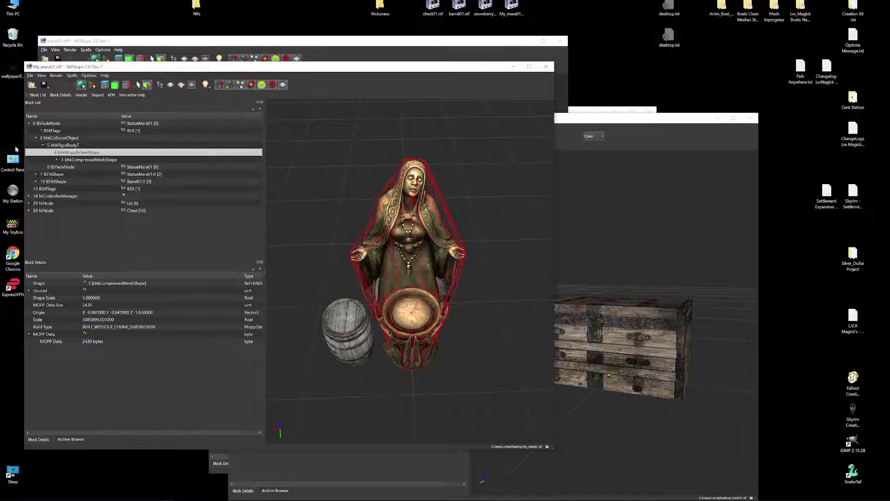
pyautogui.click(404, 260)
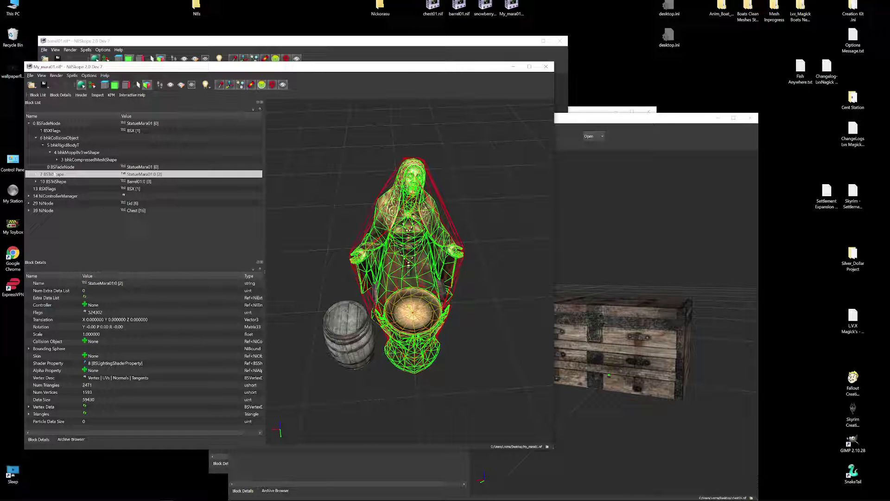
pyautogui.rightClick(56, 175)
pyautogui.moveTo(76, 219)
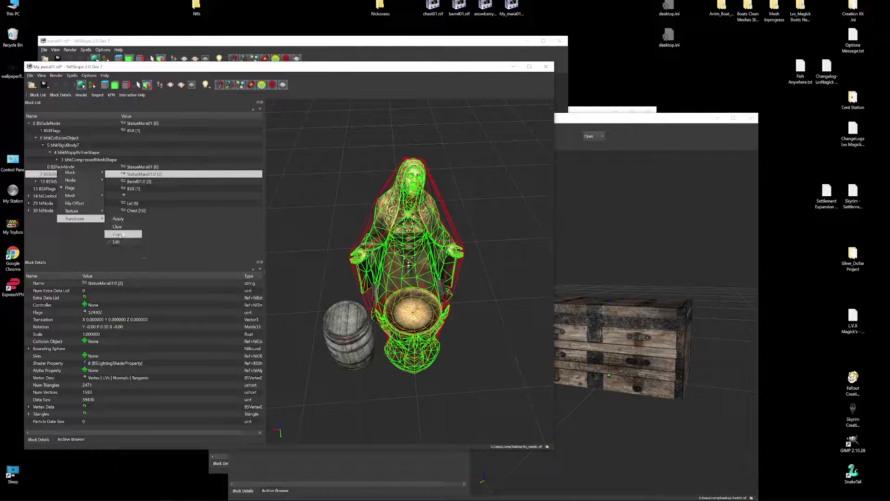
pyautogui.click(116, 241)
pyautogui.click(410, 208)
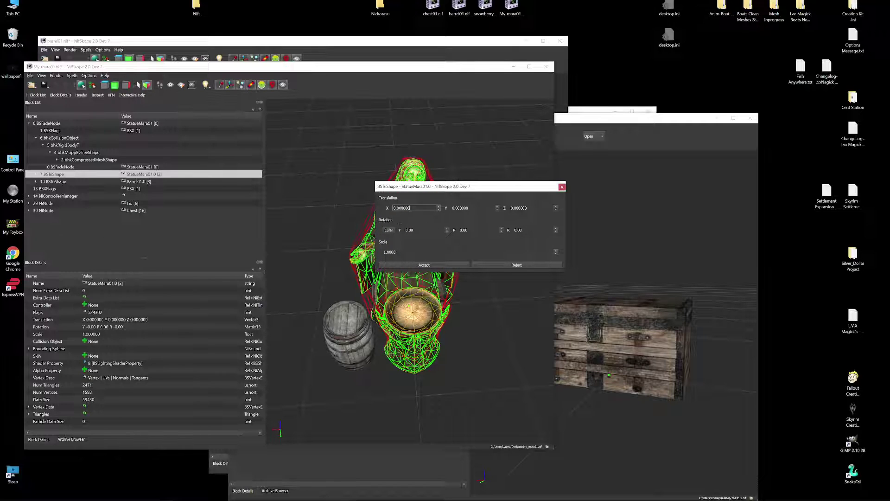
pyautogui.press('Down')
pyautogui.press('Down')
pyautogui.press('Down')
pyautogui.press('Down')
pyautogui.press('Down')
pyautogui.press('Down')
pyautogui.press('Down')
pyautogui.press('Down')
pyautogui.press('Down')
pyautogui.press('Down')
pyautogui.press('Down')
pyautogui.press('Down')
pyautogui.press('Down')
pyautogui.press('Down')
pyautogui.press('Down')
pyautogui.press('Down')
pyautogui.press('Down')
pyautogui.press('Down')
pyautogui.press('Down')
pyautogui.press('Down')
pyautogui.press('Down')
pyautogui.press('Down')
pyautogui.press('Down')
pyautogui.press('Down')
pyautogui.press('Down')
pyautogui.press('Down')
pyautogui.press('Down')
pyautogui.press('Down')
pyautogui.press('Down')
pyautogui.press('Down')
pyautogui.press('Down')
pyautogui.press('Down')
pyautogui.press('Down')
pyautogui.press('Down')
pyautogui.press('Down')
pyautogui.press('Down')
pyautogui.press('Down')
pyautogui.press('Down')
pyautogui.press('Down')
pyautogui.press('Down')
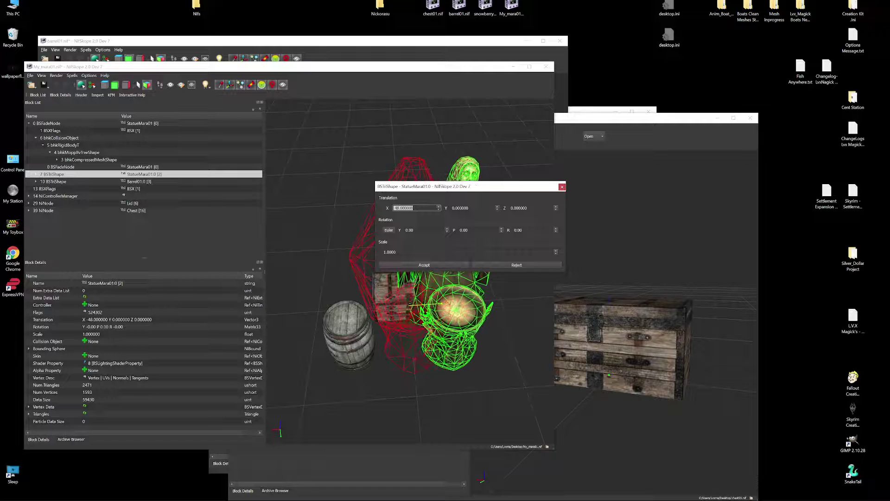
pyautogui.moveTo(460, 189); pyautogui.dragTo(412, 399)
pyautogui.moveTo(407, 212)
pyautogui.mouseDown()
pyautogui.moveTo(458, 207)
pyautogui.moveTo(453, 193)
pyautogui.moveTo(416, 222)
pyautogui.moveTo(383, 222)
pyautogui.moveTo(392, 218)
pyautogui.mouseUp()
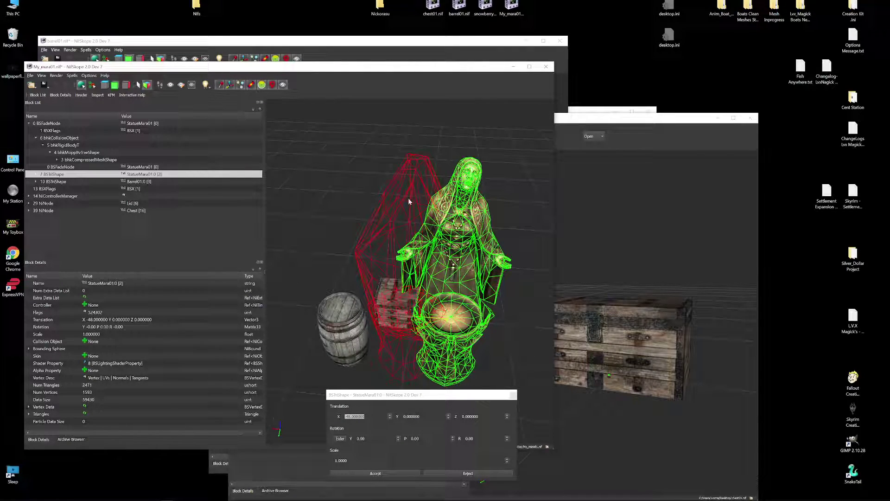
pyautogui.click(469, 473)
# Select the Chest:0 mesh behind the statue and view the Lid NiNode's transform values without editing them
pyautogui.moveTo(372, 367); pyautogui.dragTo(441, 268)
pyautogui.click(446, 345)
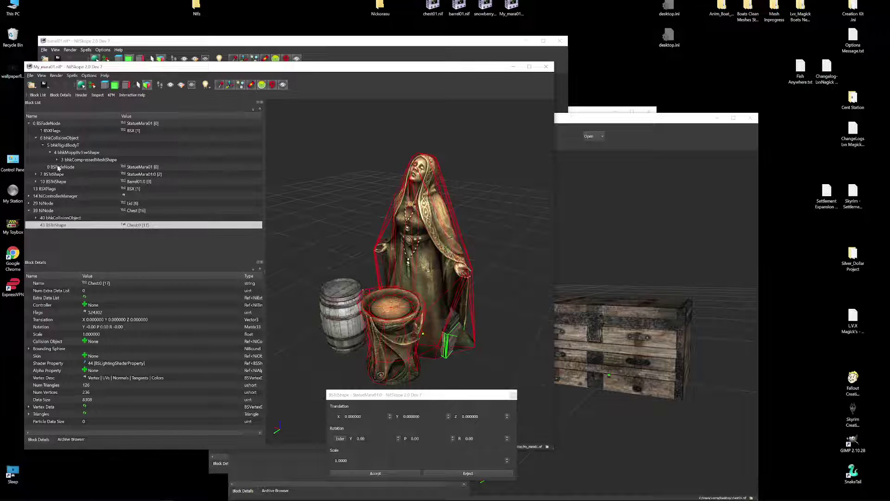
pyautogui.rightClick(52, 227)
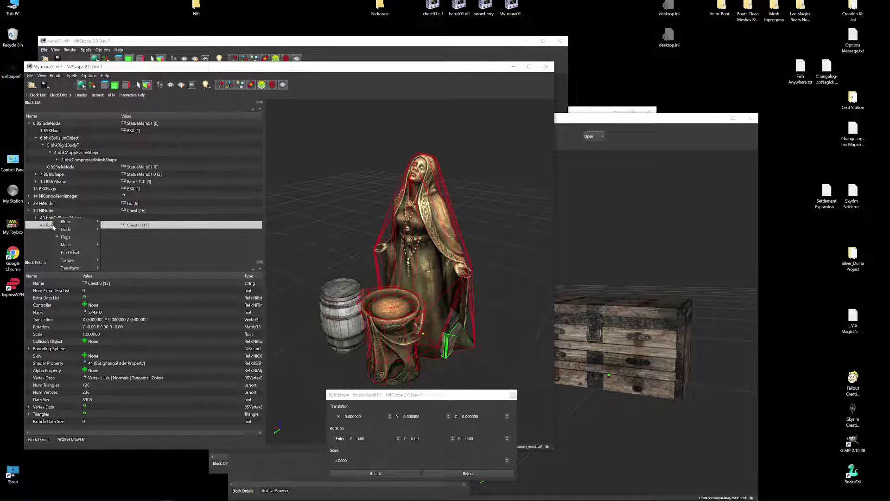
pyautogui.click(41, 234)
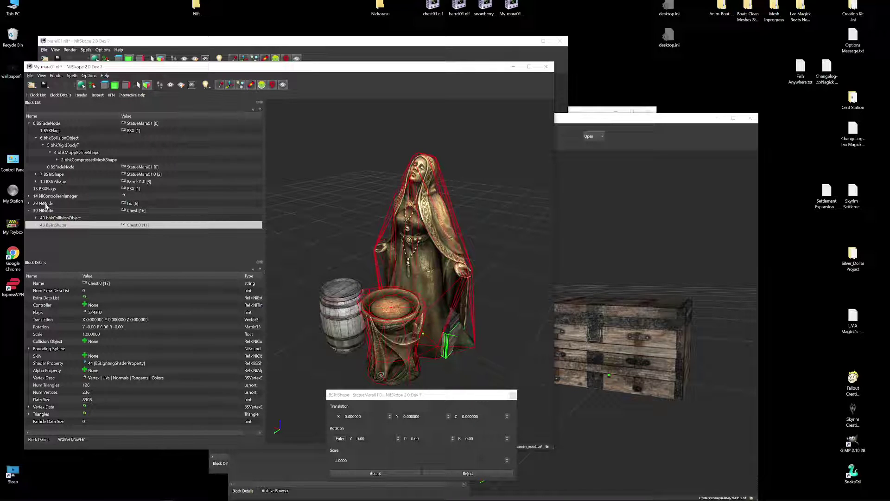
pyautogui.rightClick(46, 204)
pyautogui.moveTo(63, 239)
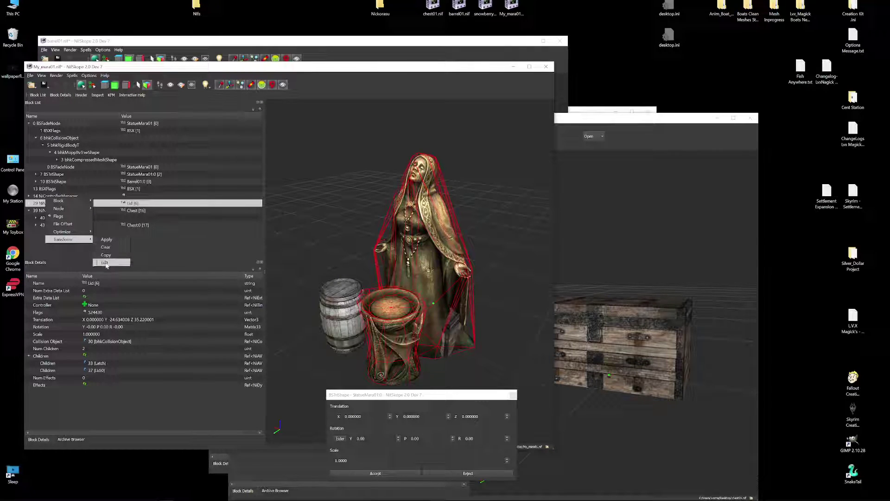
pyautogui.click(105, 263)
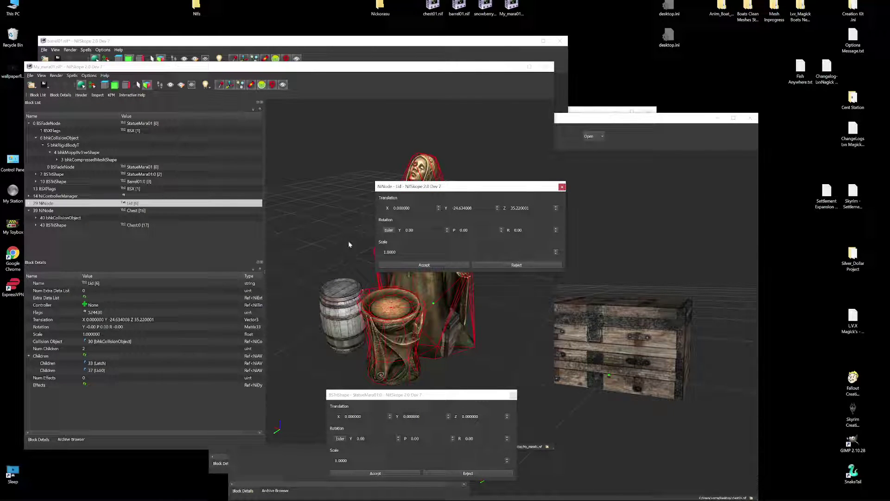
pyautogui.click(562, 187)
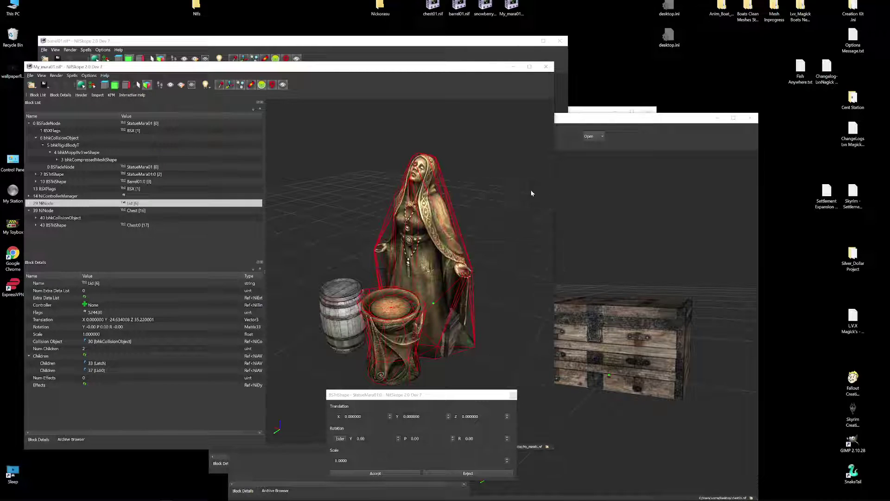
# Apply the Lid NiNode's transform to its child blocks
pyautogui.rightClick(43, 203)
pyautogui.moveTo(58, 239)
pyautogui.click(109, 238)
# Review the transform operations available for the Chest NiNode and check the chest's placement around the statue
pyautogui.click(47, 211)
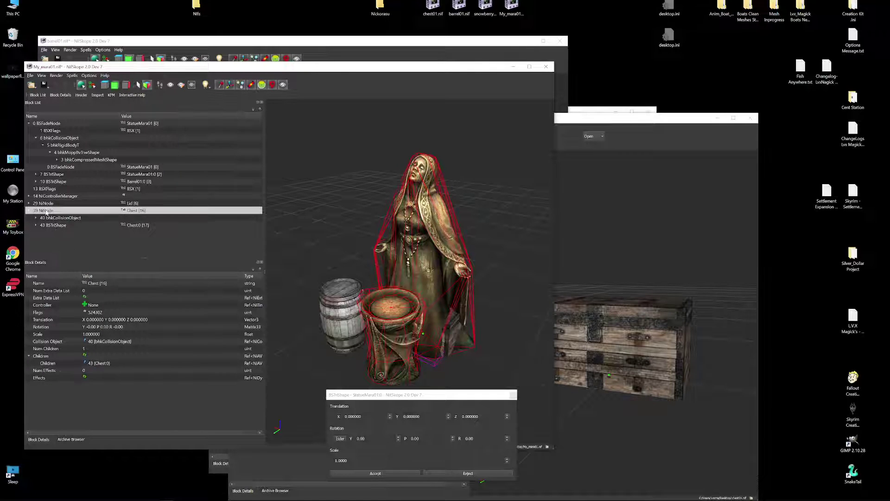
pyautogui.rightClick(47, 211)
pyautogui.moveTo(63, 245)
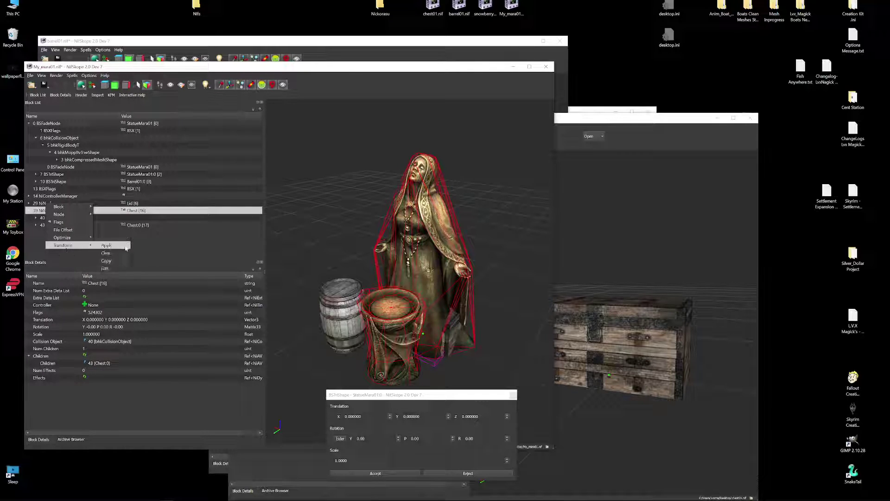
pyautogui.click(38, 229)
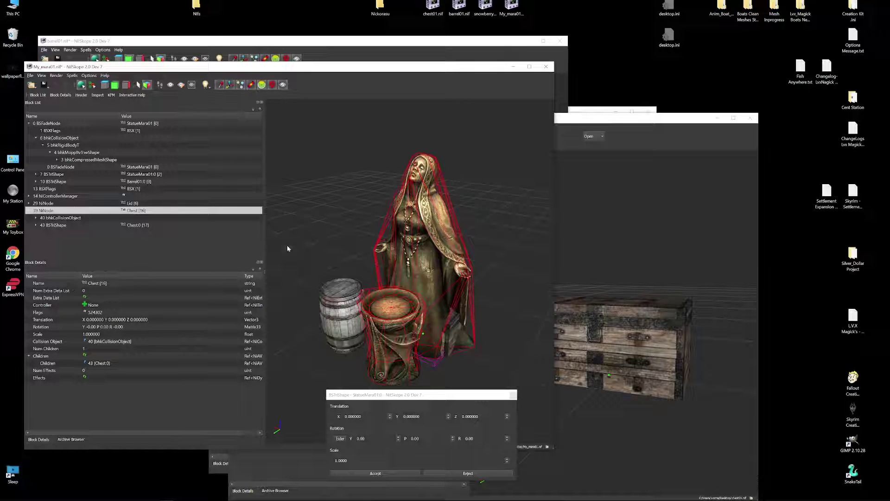
pyautogui.moveTo(479, 360); pyautogui.dragTo(454, 358)
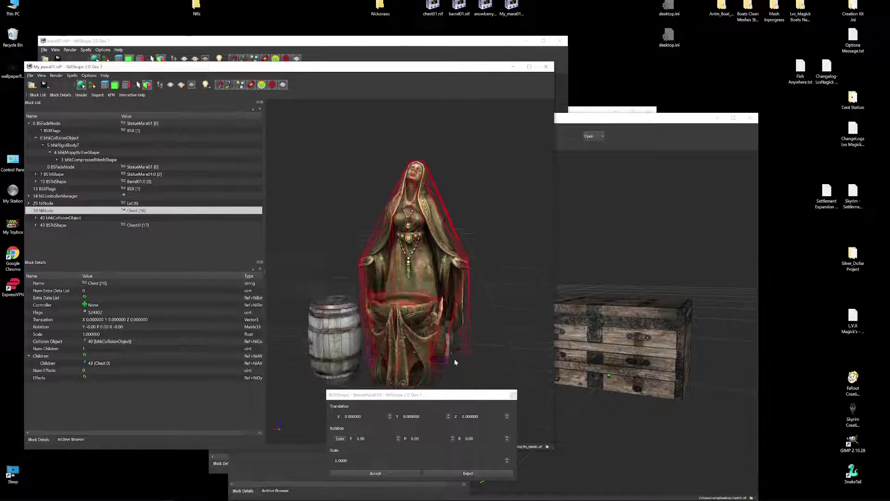
# Edit the Lid NiNode's transform to an X translation of -117, keeping Y and Z at 0
pyautogui.click(47, 203)
pyautogui.rightClick(50, 203)
pyautogui.moveTo(69, 237)
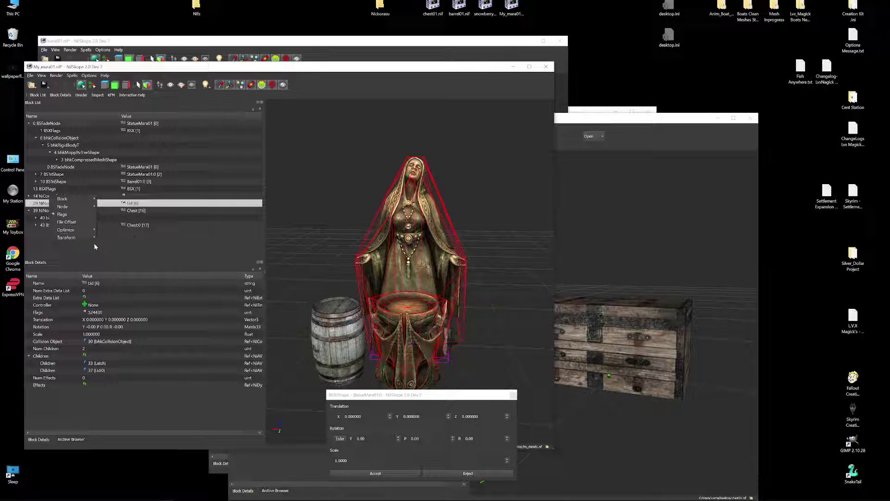
pyautogui.click(106, 262)
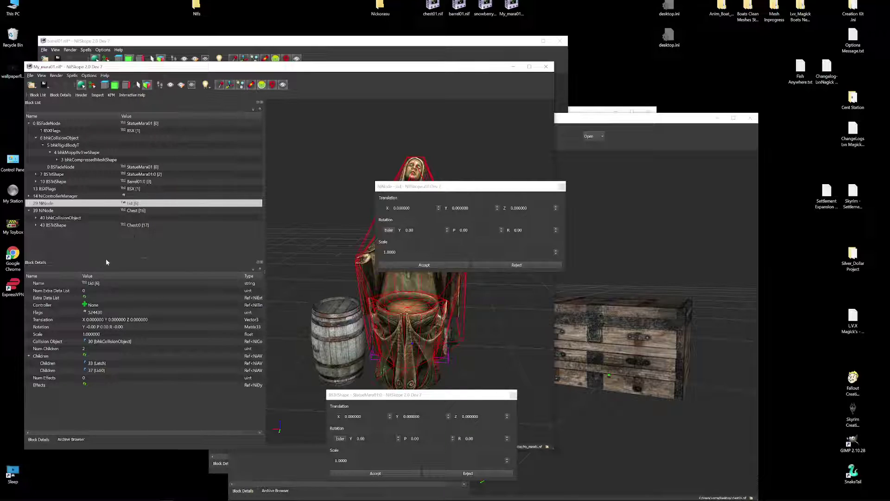
pyautogui.click(464, 209)
pyautogui.press('Up')
pyautogui.press('Down')
pyautogui.press('Down')
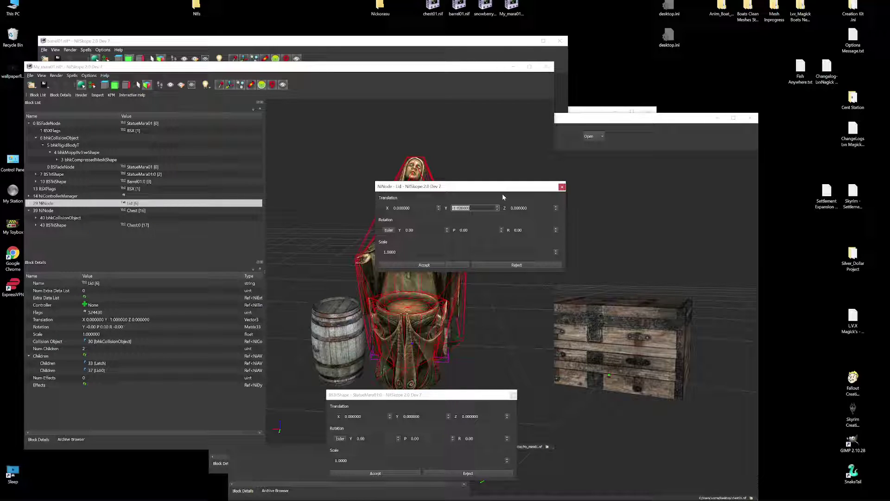
pyautogui.click(497, 268)
pyautogui.click(413, 209)
pyautogui.press('Up')
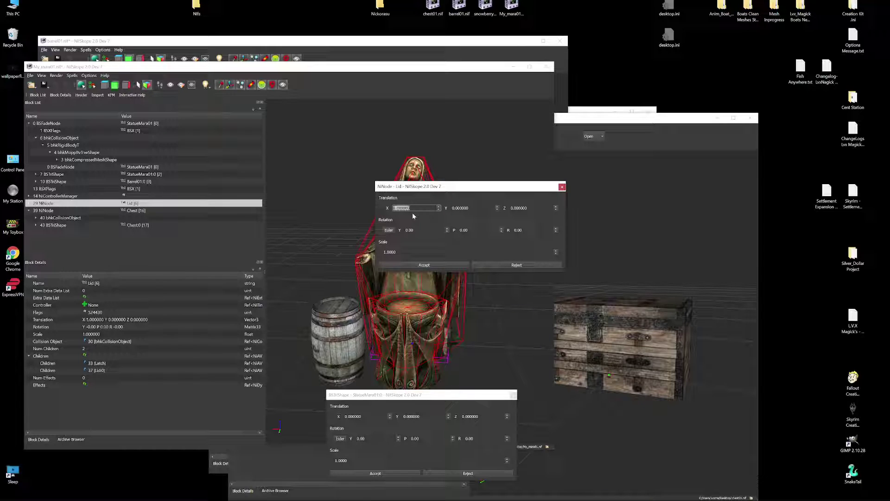
pyautogui.write('12')
pyautogui.press('Up')
pyautogui.press('Up')
pyautogui.press('Up')
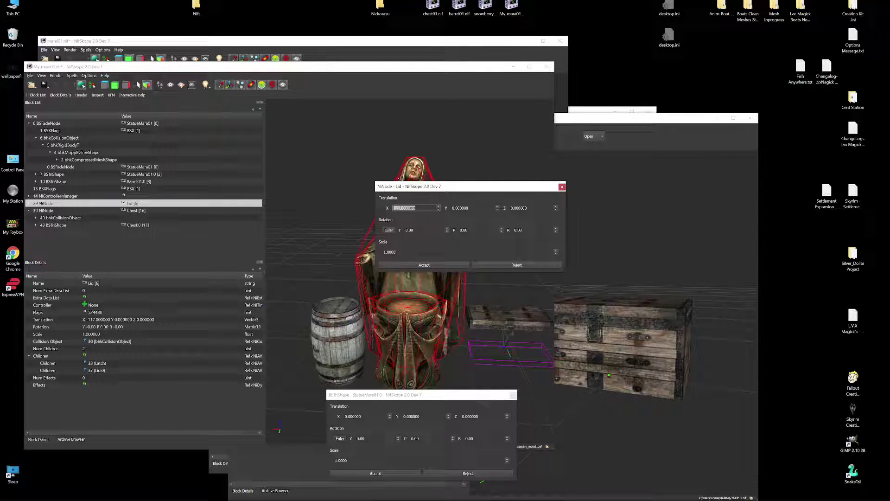
# Copy the Lid's X translation value and accept the transform
pyautogui.rightClick(404, 209)
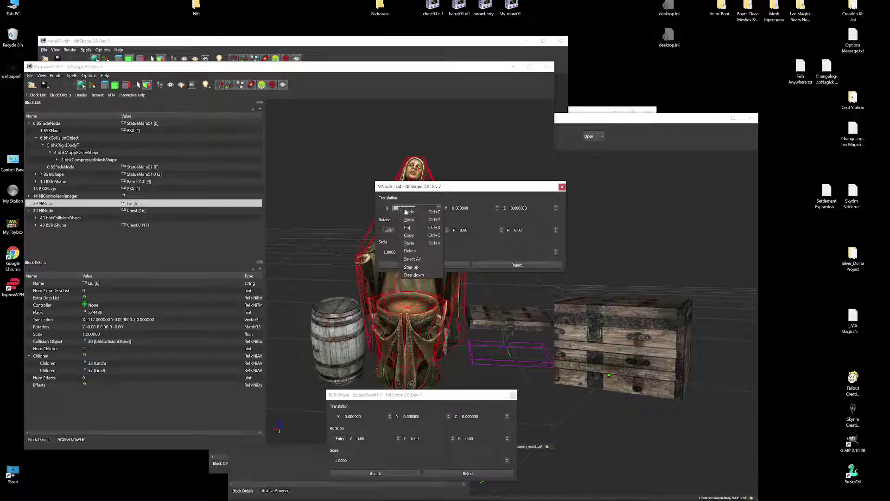
pyautogui.click(400, 230)
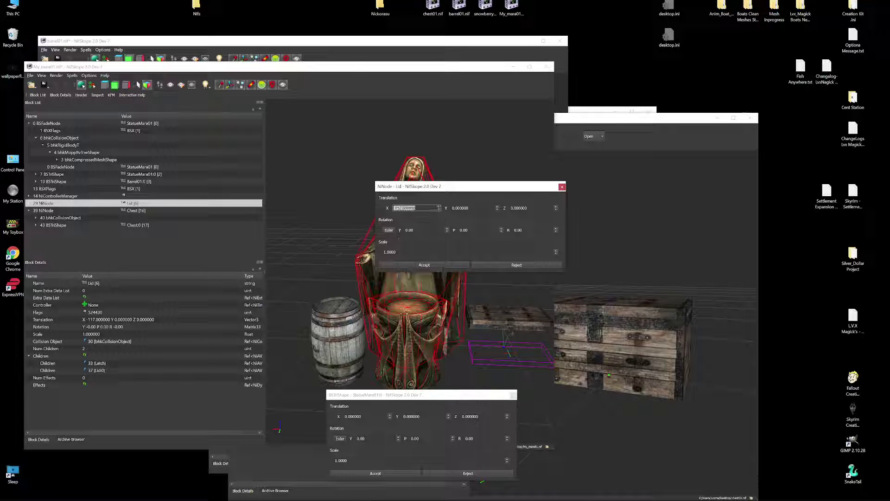
pyautogui.click(447, 267)
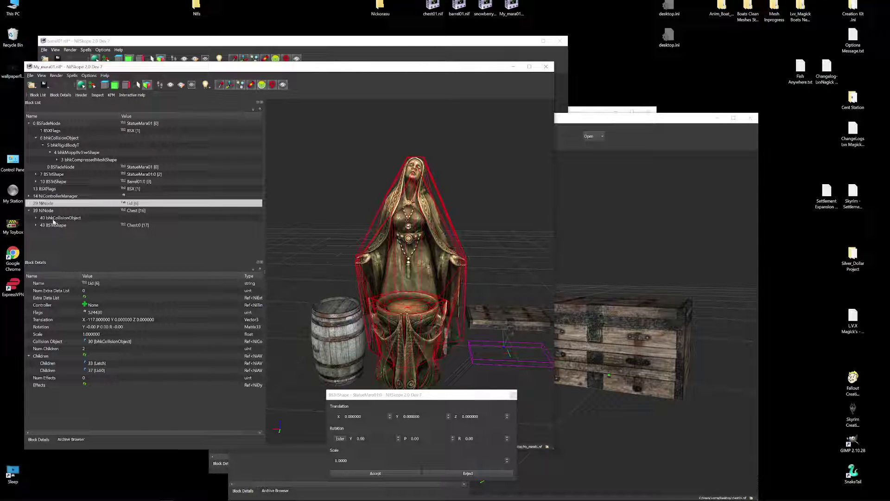
# Collapse the Chest NiNode's branch and paste the copied -117 as its X translation, accepting the transform
pyautogui.click(45, 211)
pyautogui.rightClick(45, 204)
pyautogui.moveTo(74, 210)
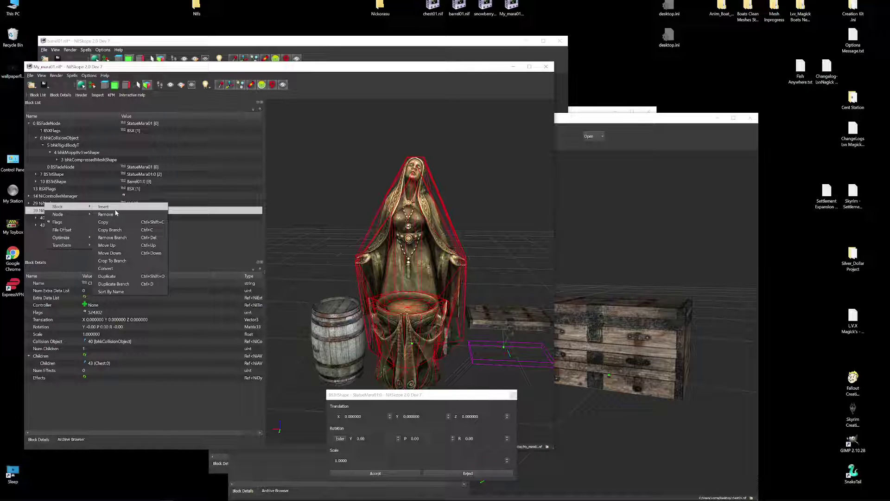
pyautogui.click(31, 212)
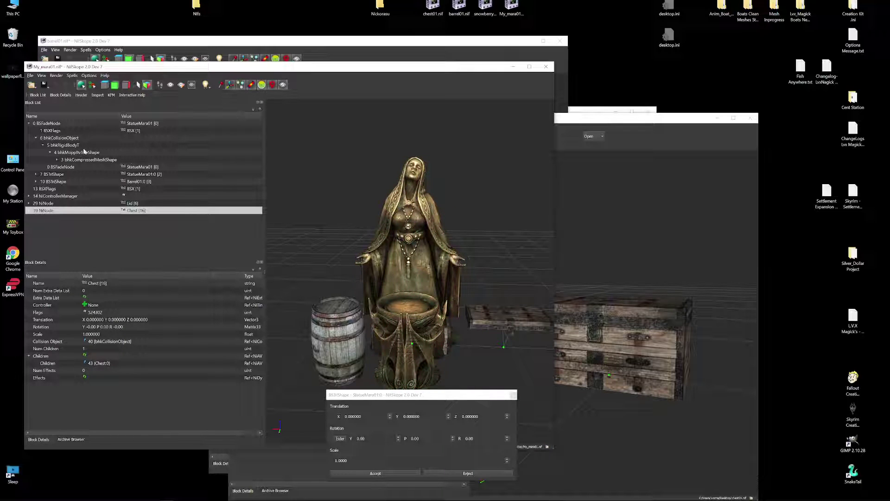
pyautogui.rightClick(41, 212)
pyautogui.moveTo(75, 246)
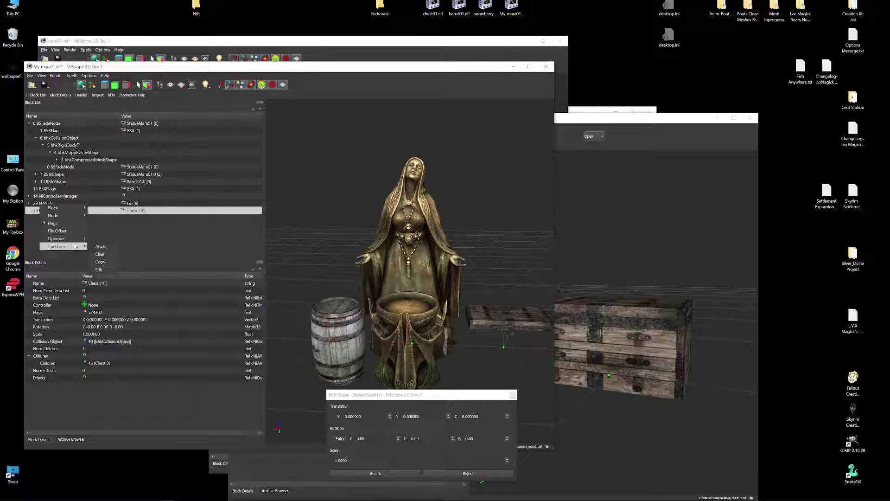
pyautogui.click(99, 269)
pyautogui.doubleClick(396, 208)
pyautogui.rightClick(398, 208)
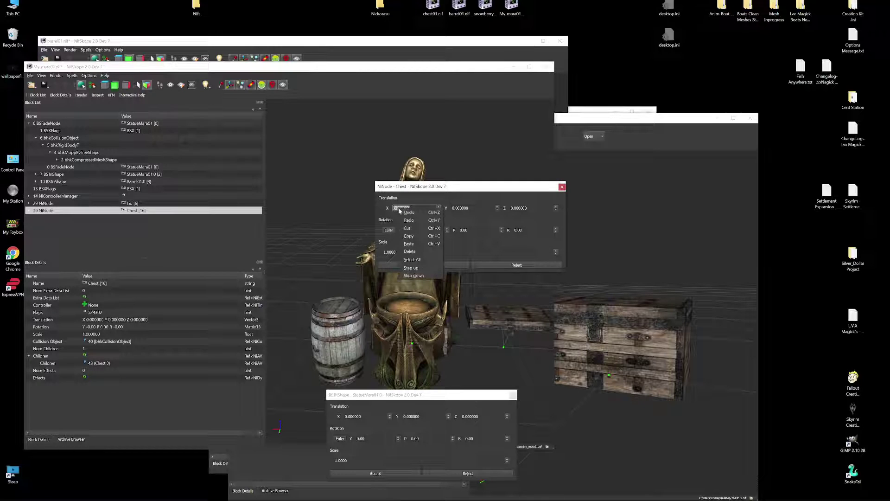
pyautogui.click(415, 246)
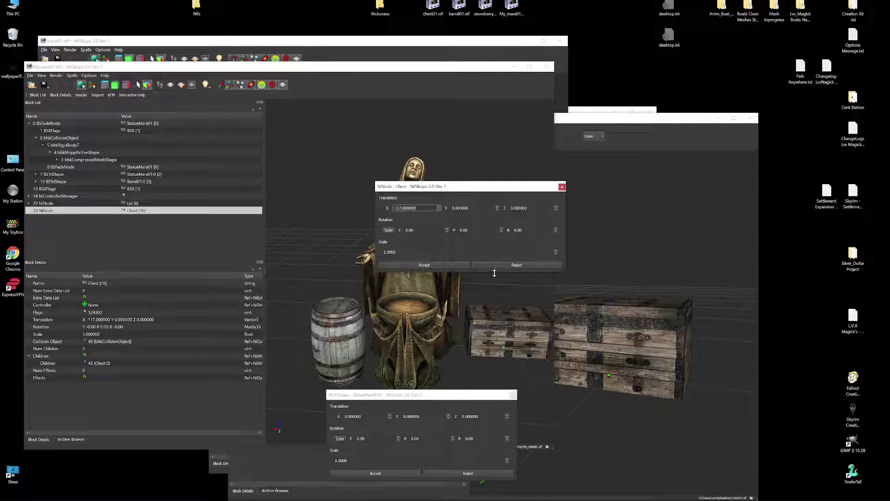
pyautogui.click(425, 265)
# Inspect the moved chest, select its Latch:0 mesh and collapse the Latch NiNode under the Lid
pyautogui.moveTo(446, 349); pyautogui.dragTo(504, 324)
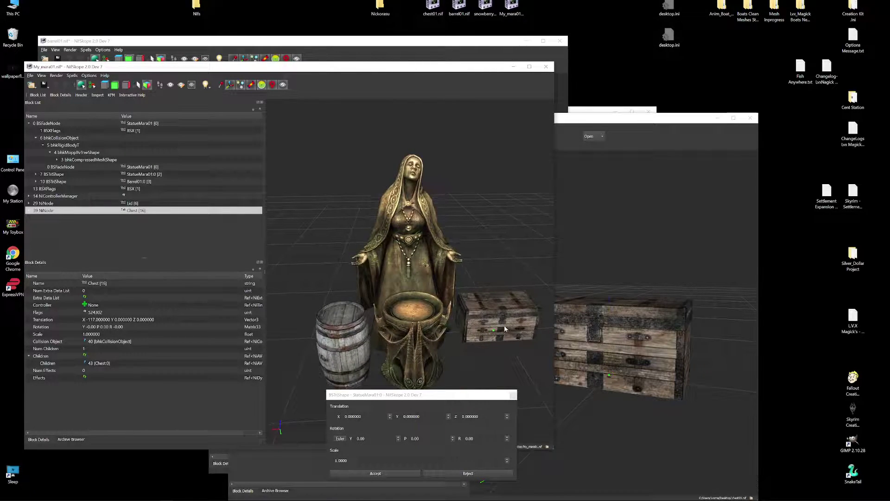
pyautogui.click(503, 320)
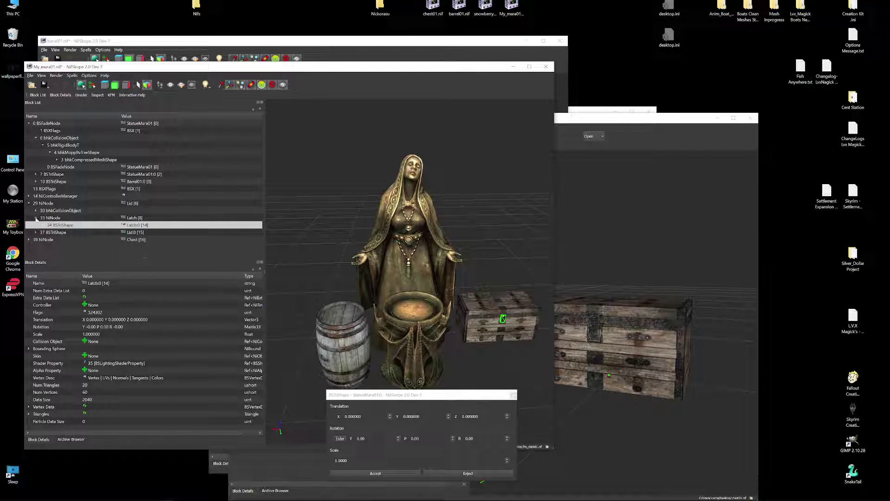
pyautogui.click(36, 218)
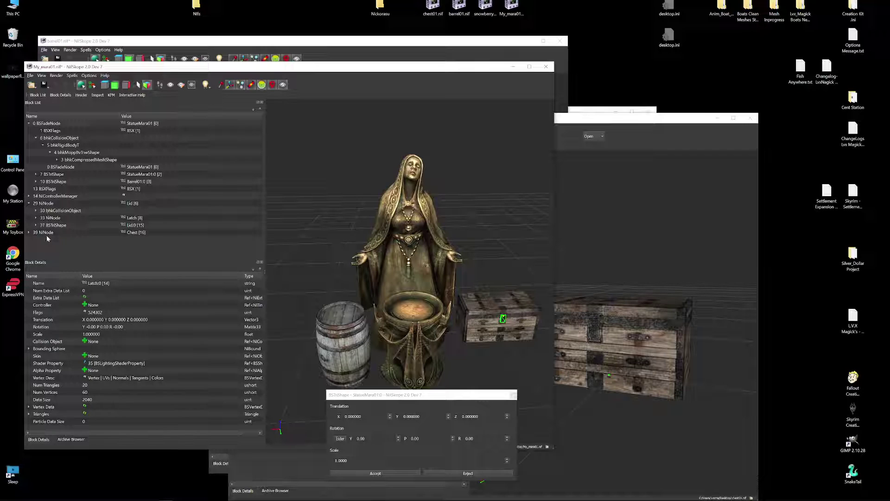
# Collapse the Lid NiNode's branch and insert a new NiNode block into My_mara01.nif
pyautogui.click(28, 203)
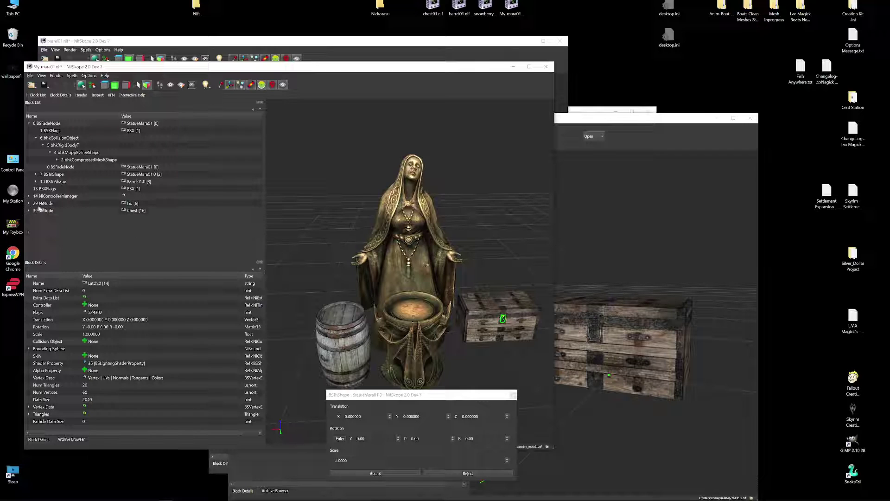
pyautogui.rightClick(36, 221)
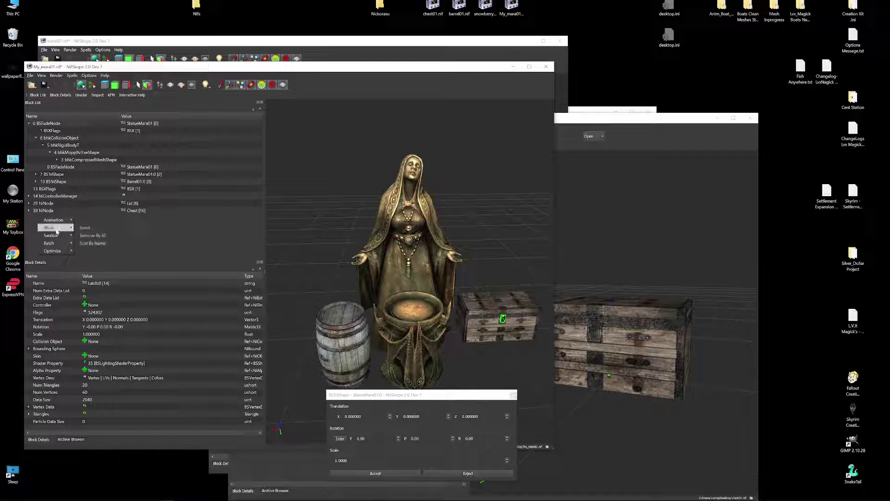
pyautogui.moveTo(60, 220)
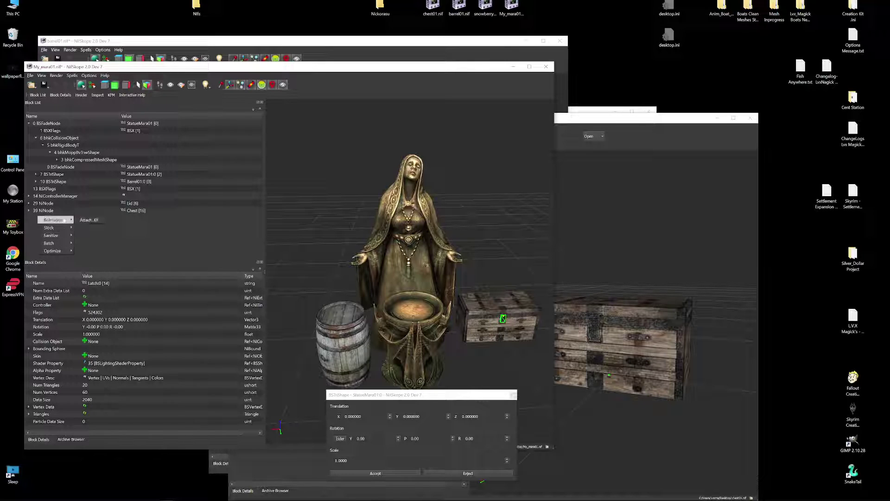
pyautogui.click(137, 245)
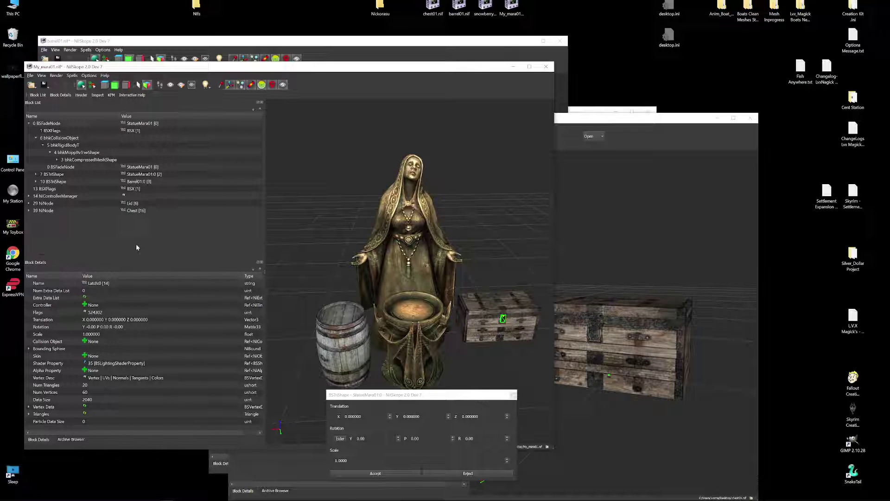
pyautogui.rightClick(43, 213)
pyautogui.moveTo(70, 226)
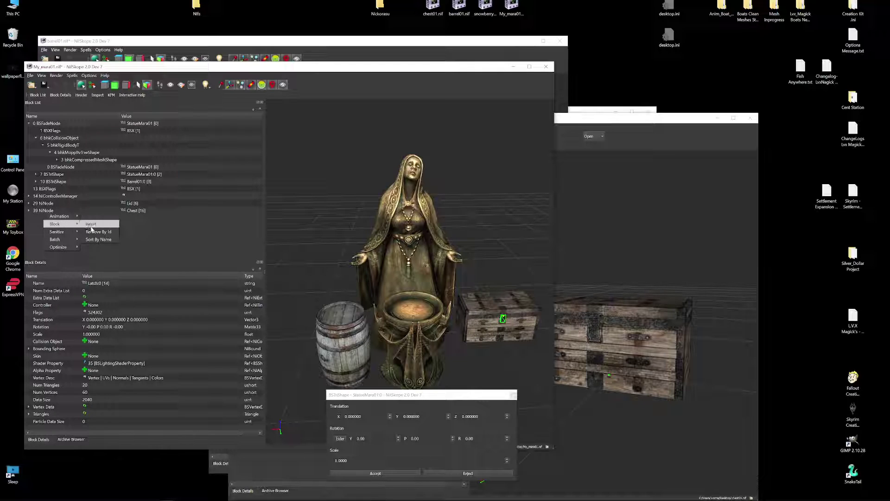
pyautogui.click(91, 224)
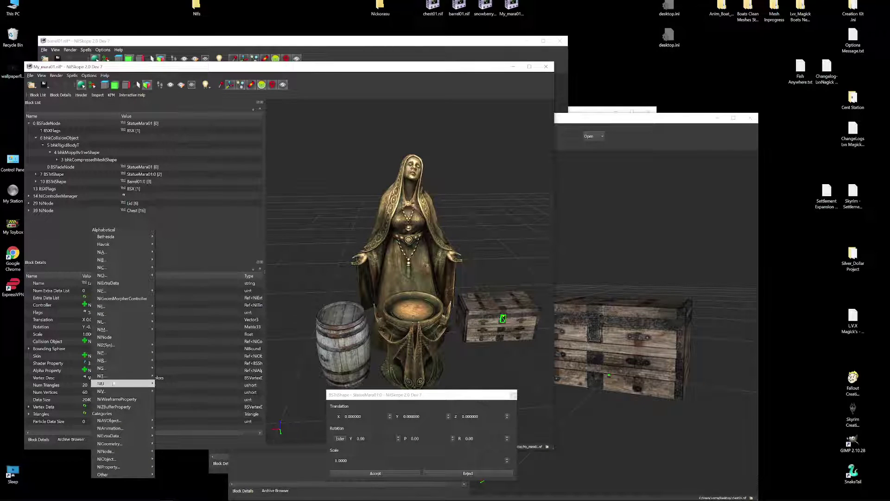
pyautogui.moveTo(110, 324)
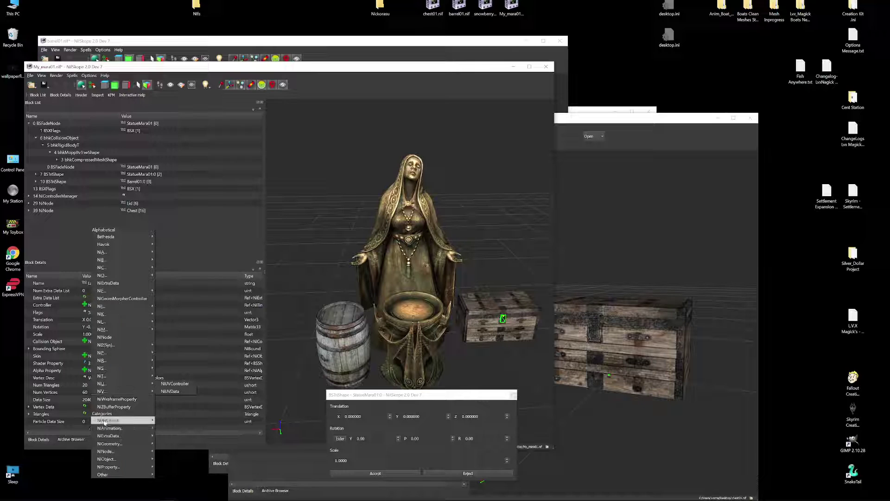
pyautogui.click(112, 337)
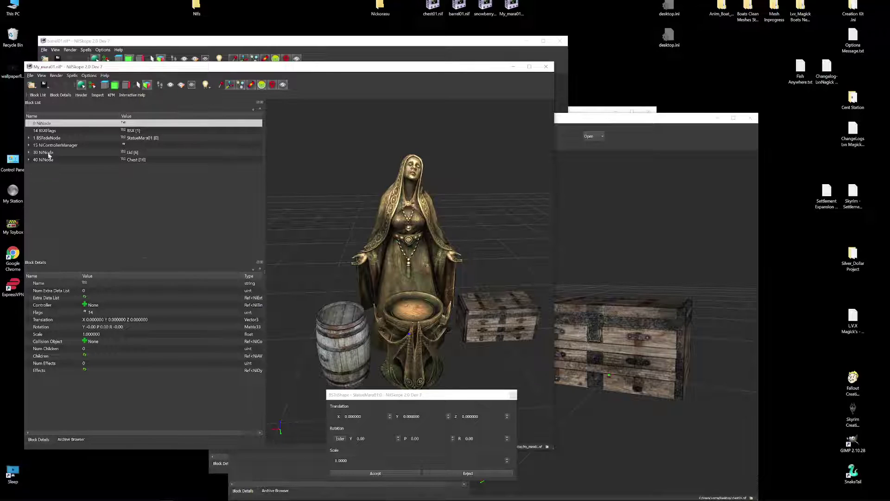
# Copy the new root-level NiNode's branch and paste it under the StatueMara01 BSFadeNode
pyautogui.rightClick(42, 121)
pyautogui.moveTo(65, 121)
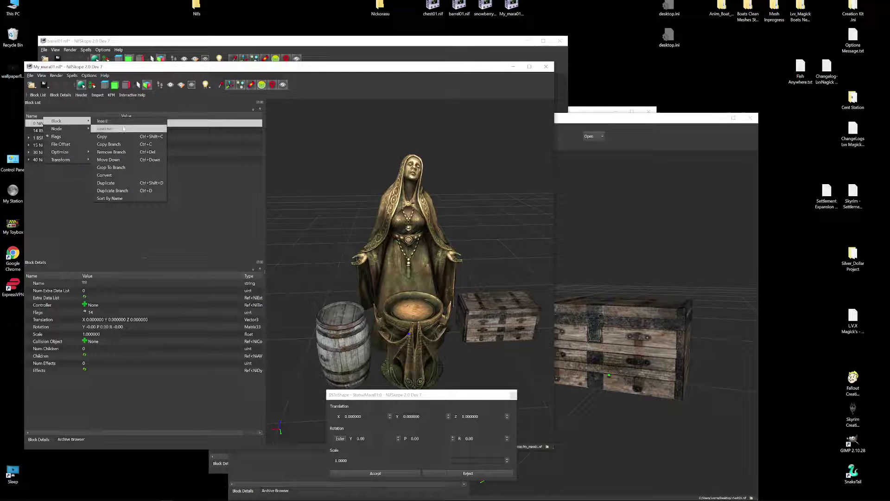
pyautogui.click(123, 145)
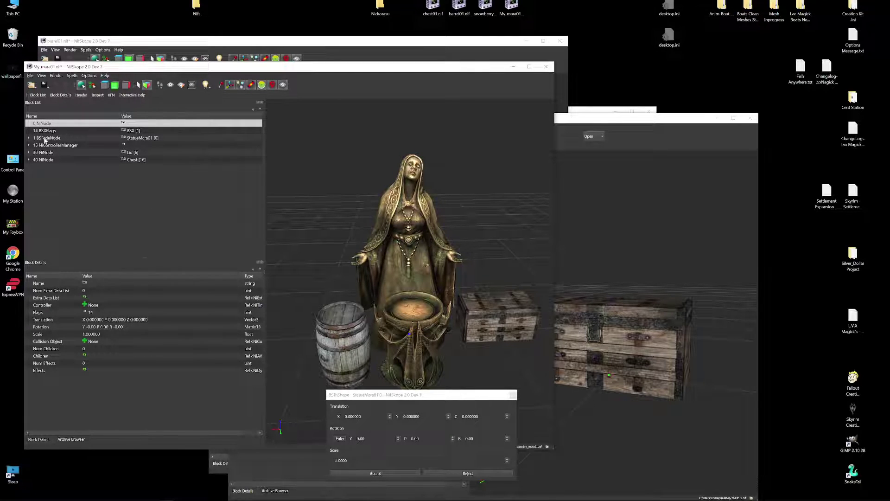
pyautogui.rightClick(44, 138)
pyautogui.moveTo(58, 135)
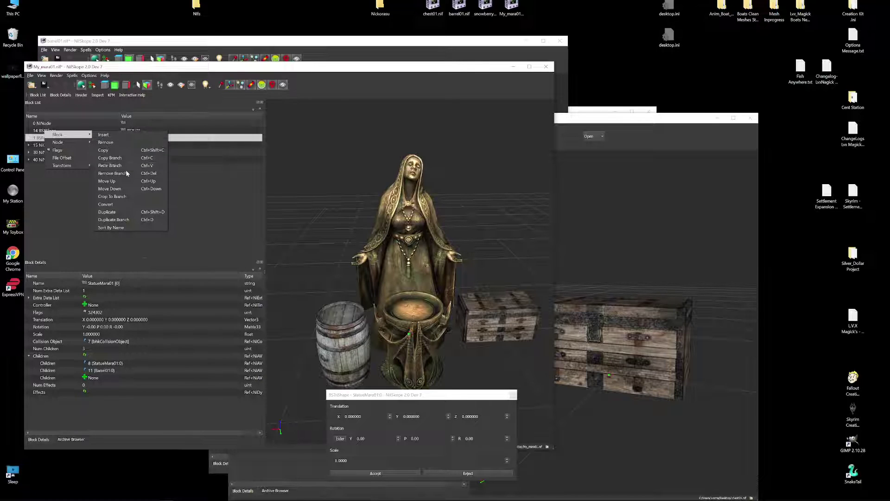
pyautogui.click(118, 166)
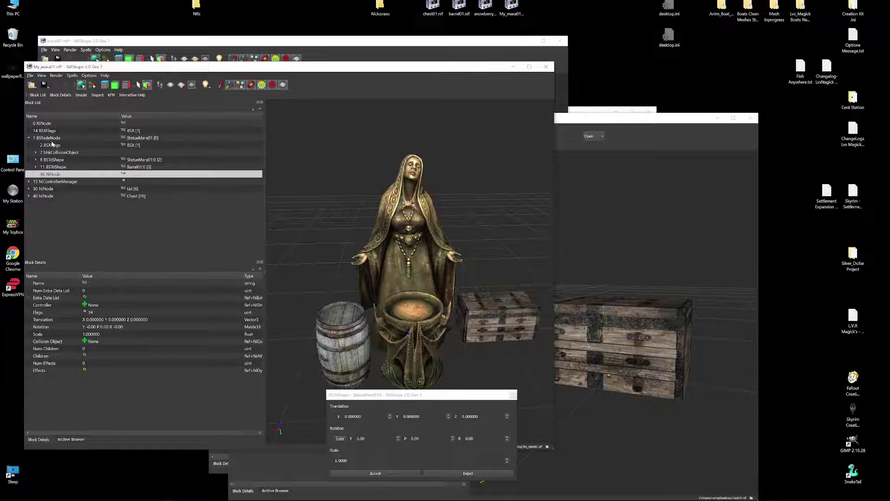
# Remove the original unnamed NiNode from the root level and reorder the file's blocks with the Sanitize spell
pyautogui.rightClick(45, 125)
pyautogui.moveTo(58, 121)
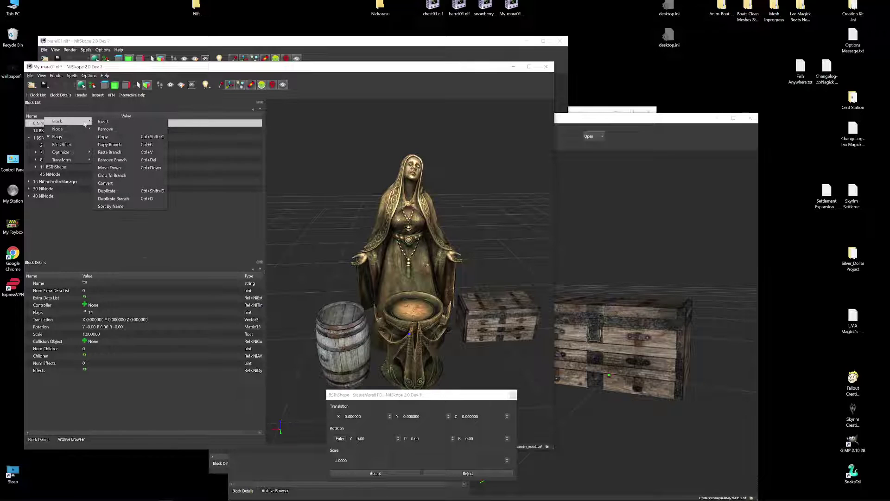
pyautogui.click(121, 130)
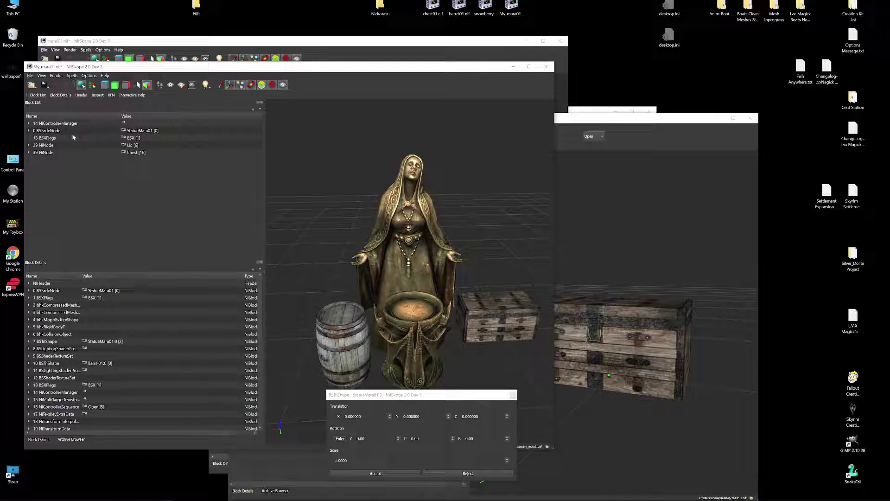
pyautogui.click(72, 75)
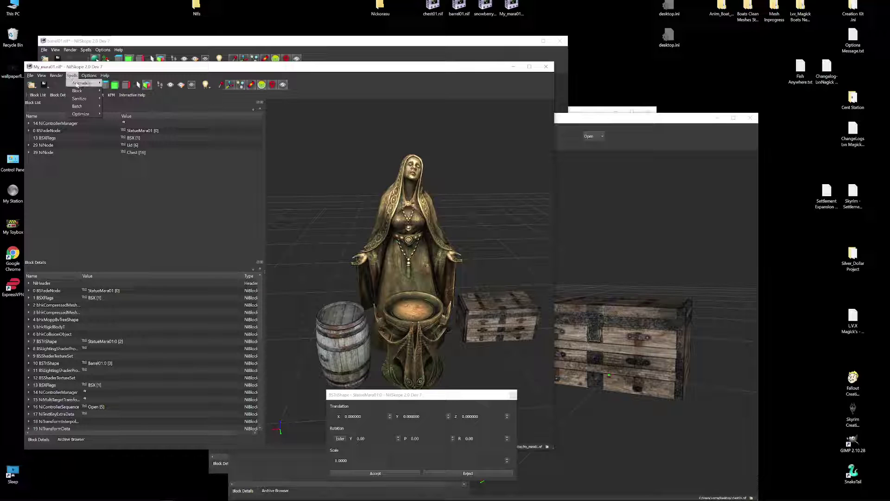
pyautogui.moveTo(80, 99)
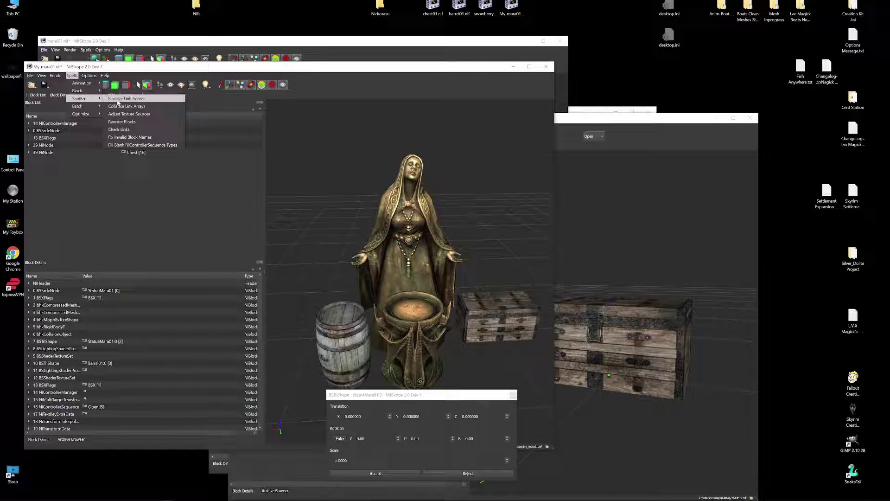
pyautogui.click(121, 122)
pyautogui.click(139, 145)
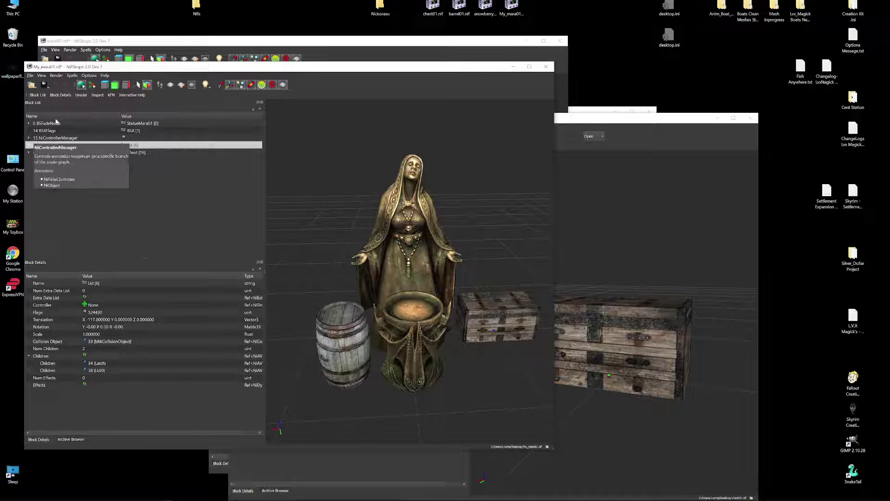
# Examine the child blocks of the Lid and Chest NiNodes and of the NiControllerManager, collapsing each branch again
pyautogui.click(28, 145)
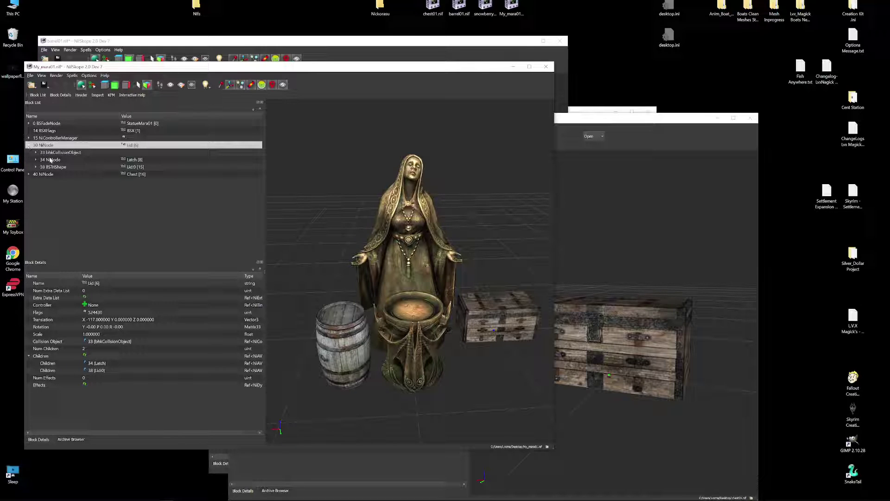
pyautogui.click(65, 161)
pyautogui.click(60, 168)
pyautogui.click(56, 153)
pyautogui.click(28, 145)
pyautogui.click(29, 152)
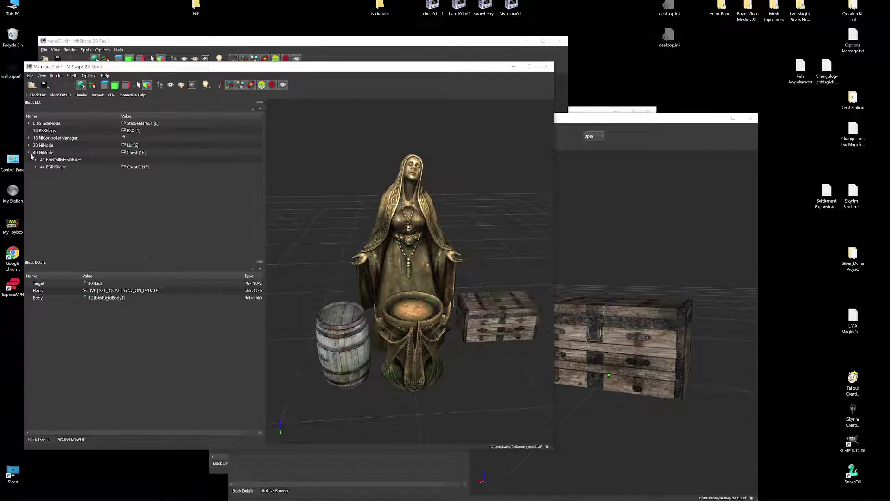
pyautogui.click(29, 152)
pyautogui.click(28, 138)
pyautogui.click(28, 138)
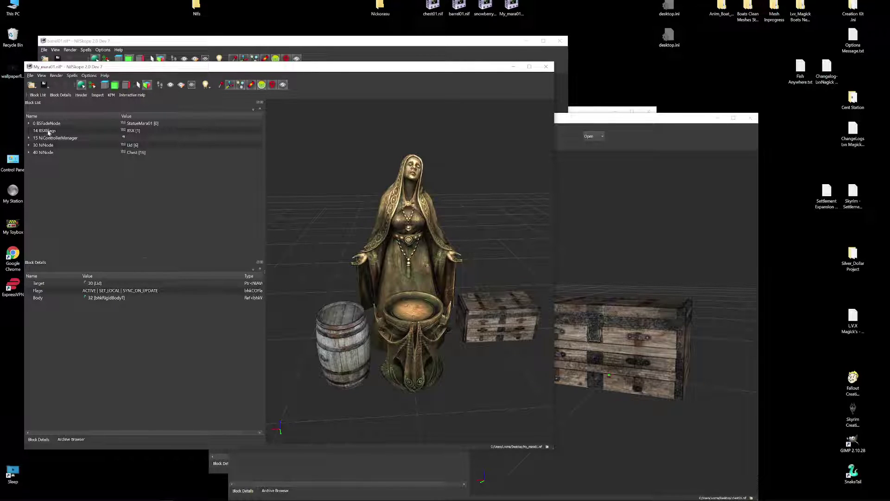
# Review the details of each root-level block: BSFadeNode, BSXFlags, NiControllerManager, Lid and Chest
pyautogui.click(49, 131)
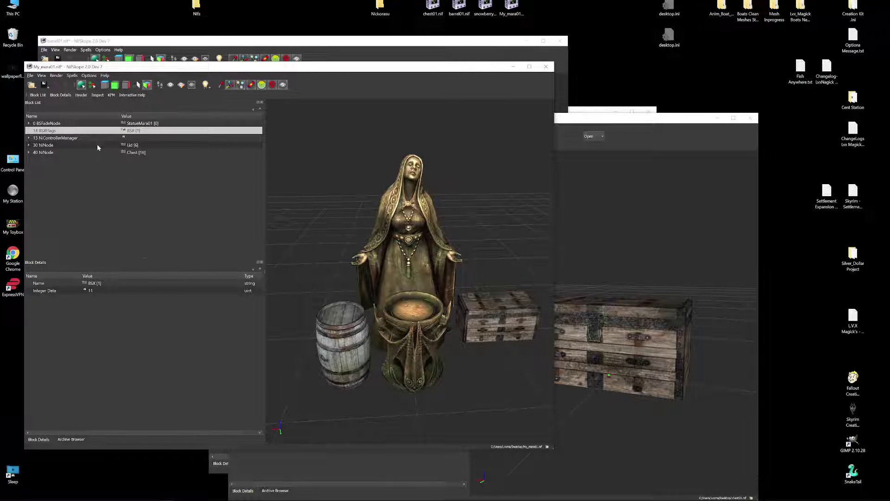
pyautogui.click(83, 138)
pyautogui.click(62, 145)
pyautogui.click(55, 153)
pyautogui.click(51, 124)
pyautogui.click(49, 131)
pyautogui.click(51, 145)
pyautogui.click(51, 137)
pyautogui.click(51, 152)
pyautogui.click(51, 144)
pyautogui.click(51, 138)
pyautogui.click(50, 131)
pyautogui.click(50, 123)
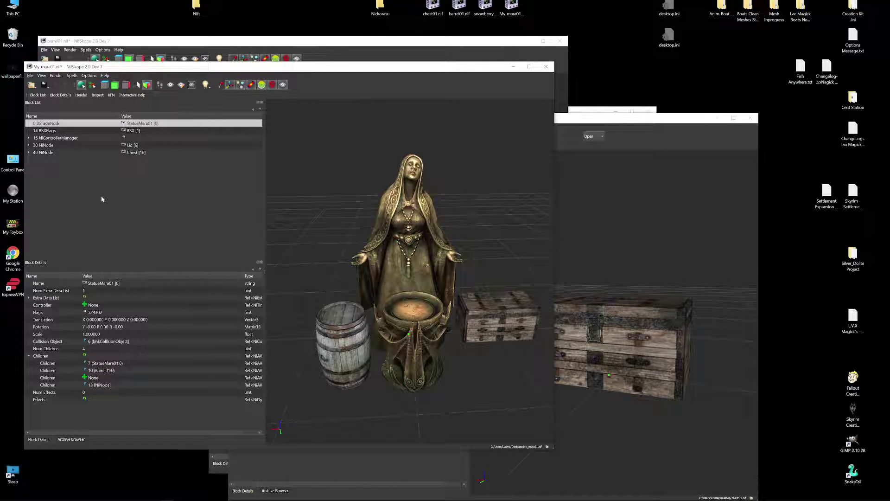
# Expand the StatueMara01 BSFadeNode and remove the NiControllerManager with its animation blocks from the root level
pyautogui.click(29, 123)
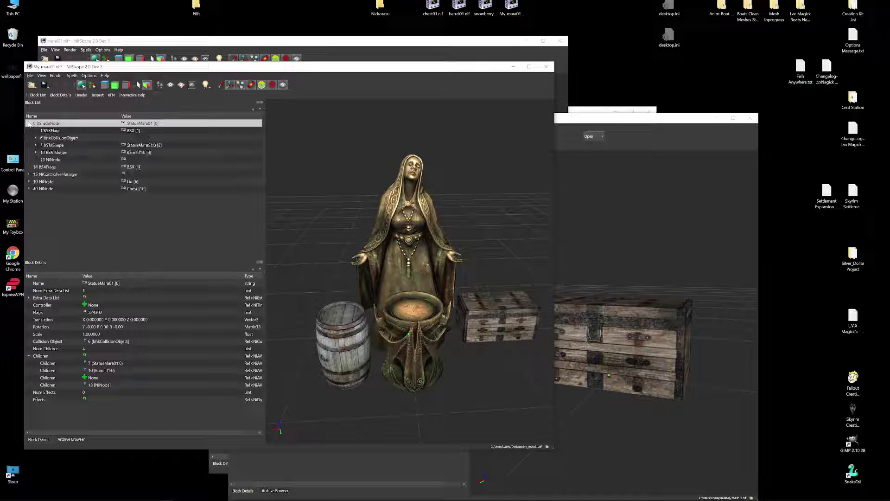
pyautogui.rightClick(40, 174)
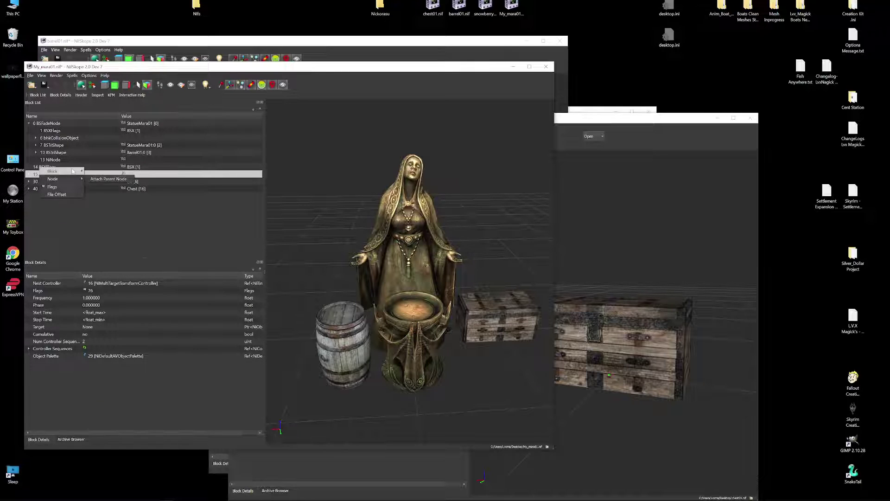
pyautogui.moveTo(70, 171)
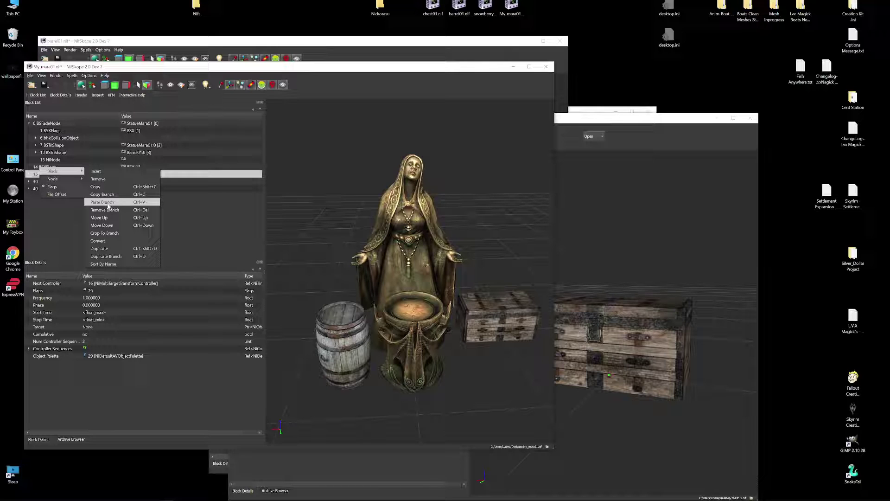
pyautogui.click(99, 179)
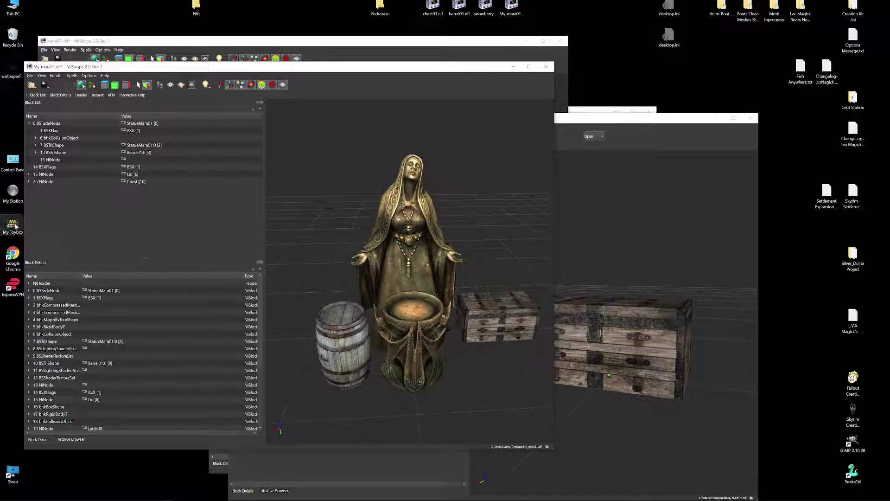
# Remove the extra root-level BSXFlags block that came from the chest
pyautogui.click(45, 168)
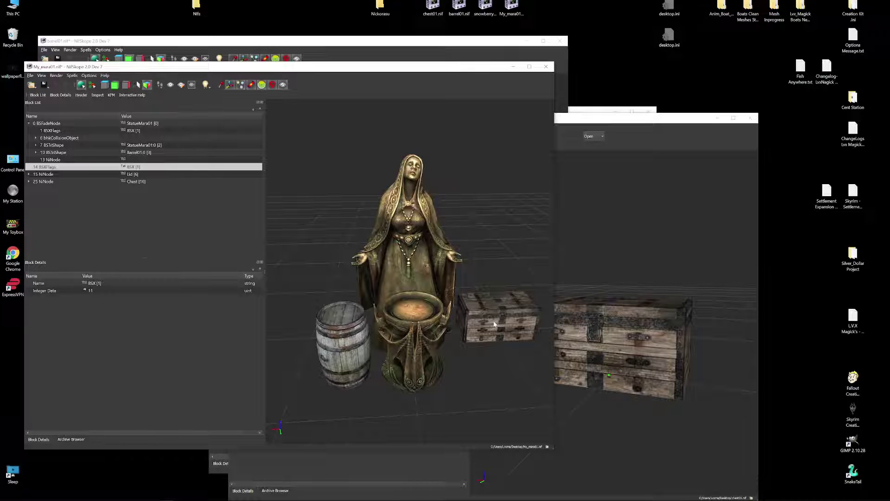
pyautogui.rightClick(56, 168)
pyautogui.moveTo(70, 161)
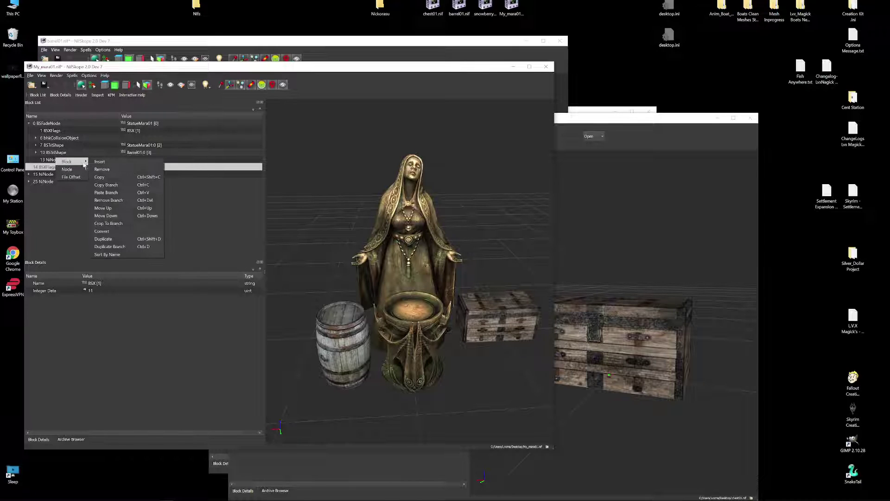
pyautogui.click(111, 170)
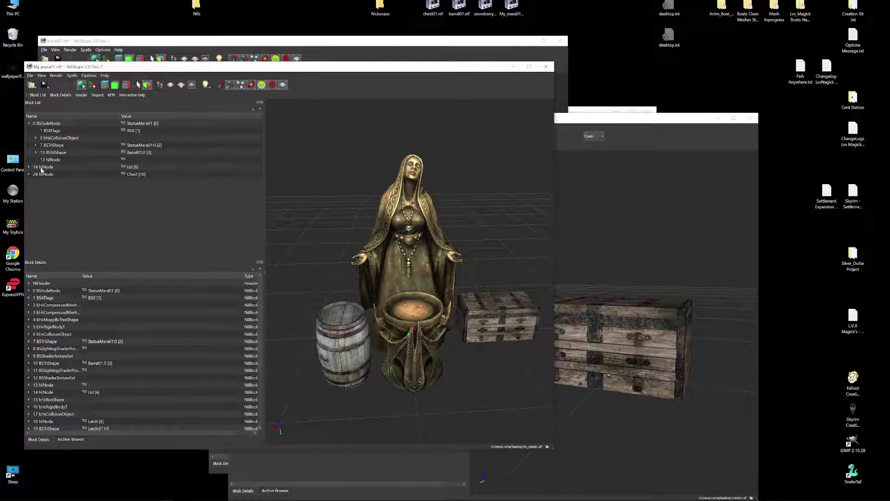
# Copy the Lid NiNode and open the block operations for the StatueMara01 BSFadeNode
pyautogui.click(41, 168)
pyautogui.rightClick(42, 167)
pyautogui.moveTo(65, 165)
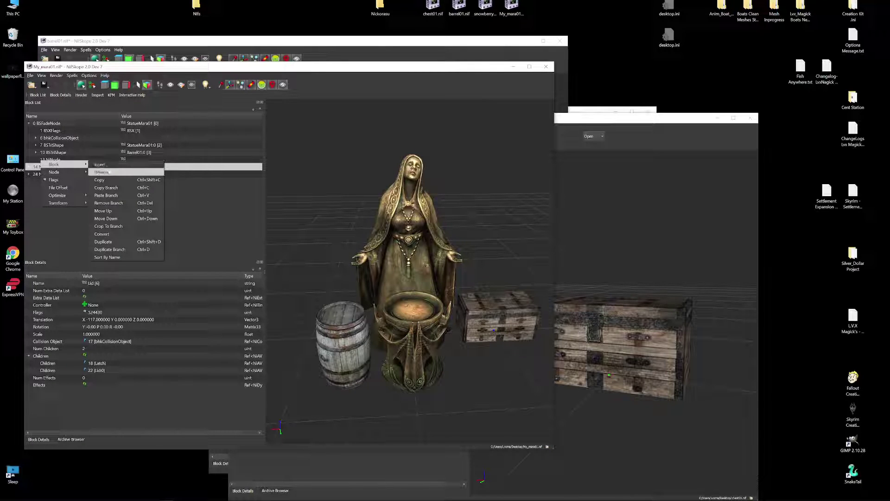
pyautogui.click(114, 180)
pyautogui.click(59, 123)
pyautogui.rightClick(61, 119)
pyautogui.moveTo(98, 125)
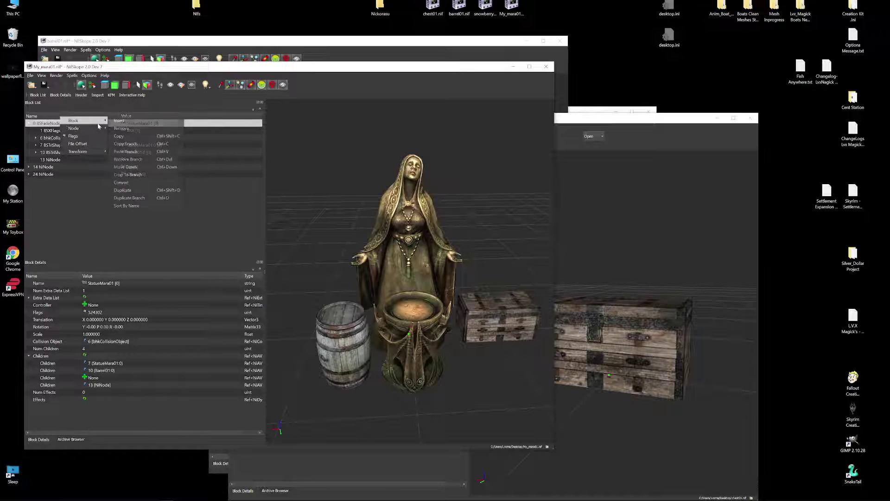
# Paste the copied Lid branch into the StatueMara01 root node, and copy the loose Chest branch into the same root
pyautogui.click(126, 151)
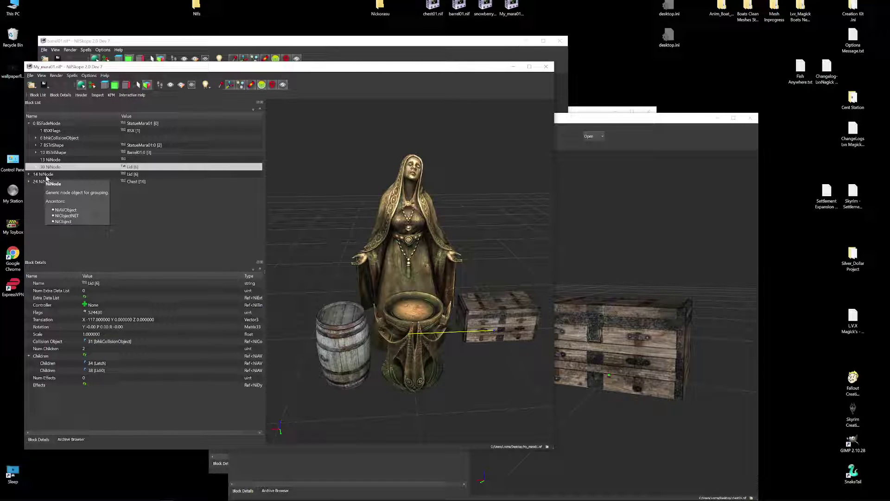
pyautogui.click(46, 182)
pyautogui.rightClick(46, 183)
pyautogui.moveTo(70, 178)
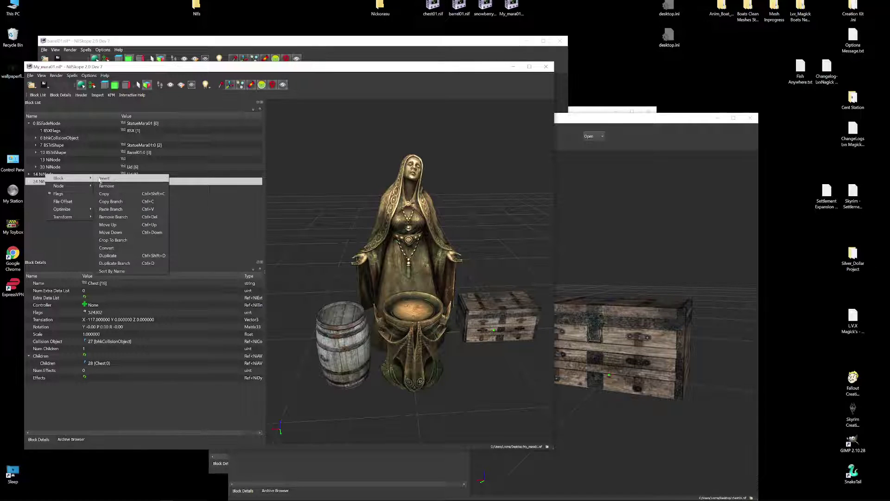
pyautogui.click(124, 201)
pyautogui.rightClick(61, 125)
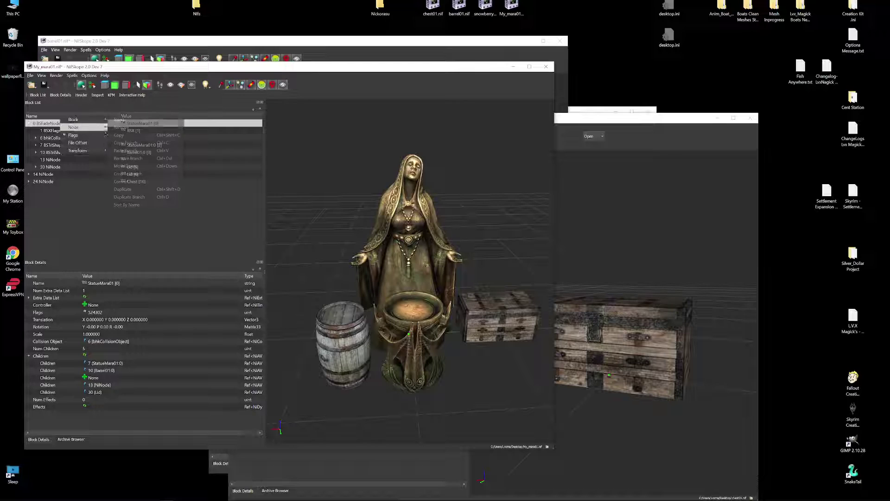
pyautogui.moveTo(77, 151)
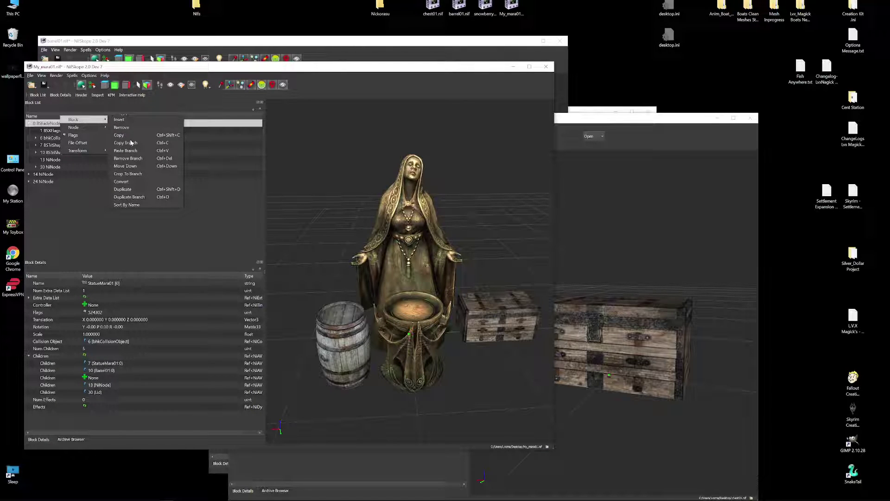
pyautogui.click(132, 148)
# Try to move the loose Lid node outside the root along the Y axis with a transform edit
pyautogui.rightClick(42, 180)
pyautogui.moveTo(79, 184)
pyautogui.moveTo(70, 219)
pyautogui.click(109, 242)
pyautogui.click(473, 207)
pyautogui.scroll(20, 464, 206)
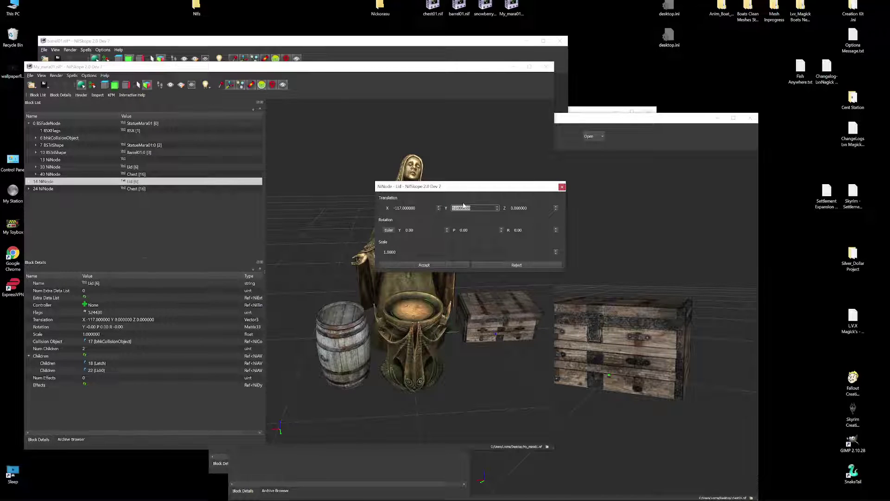
pyautogui.scroll(4, 464, 206)
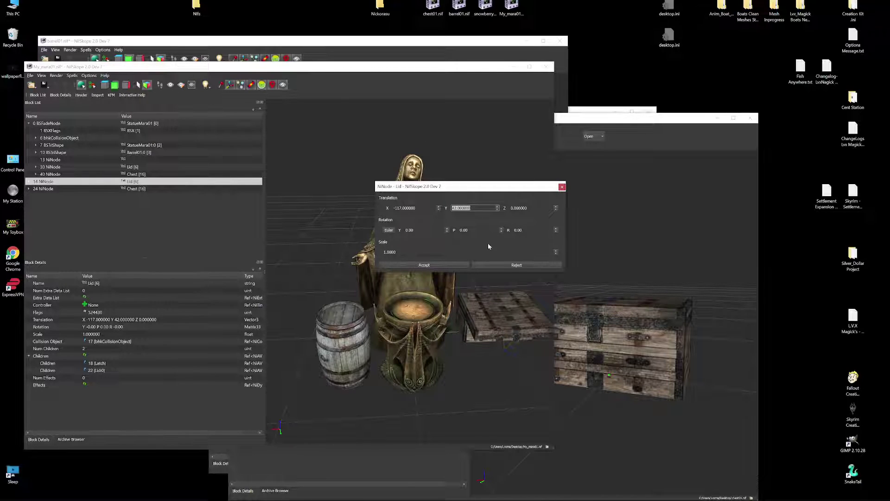
pyautogui.click(514, 267)
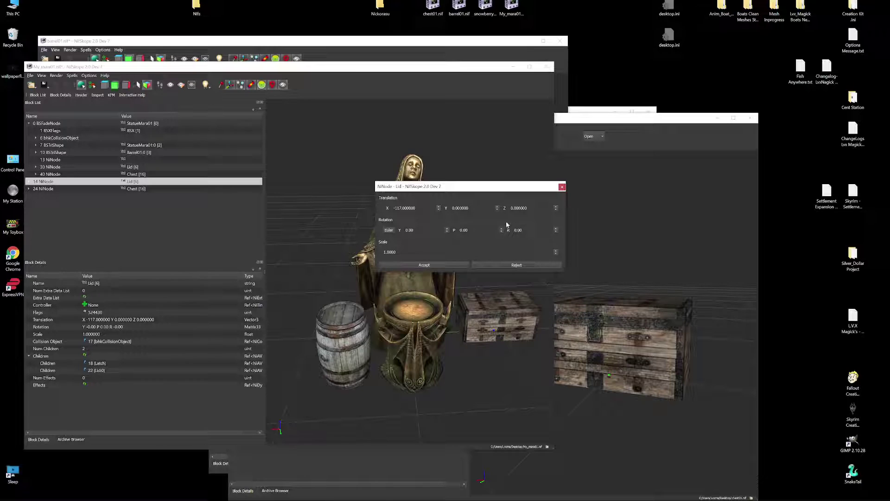
pyautogui.click(563, 188)
# Remove the loose Lid and Chest branches that sit outside the StatueMara01 root node
pyautogui.rightClick(59, 180)
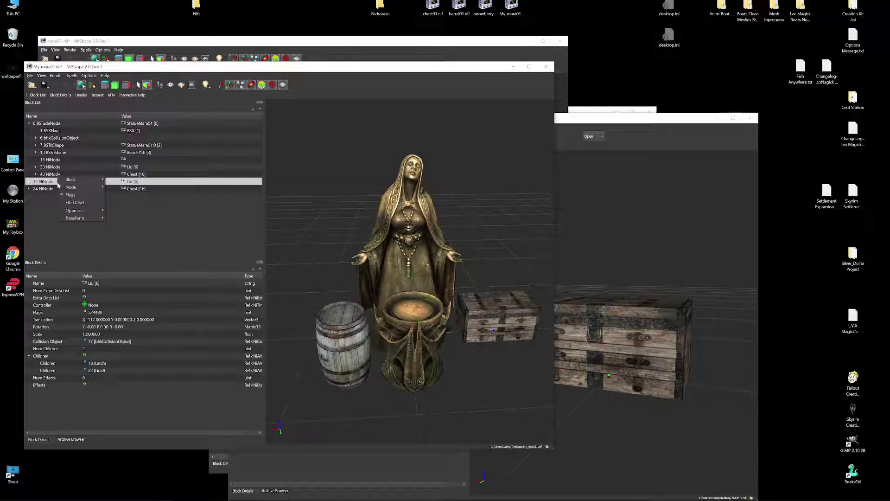
pyautogui.moveTo(93, 180)
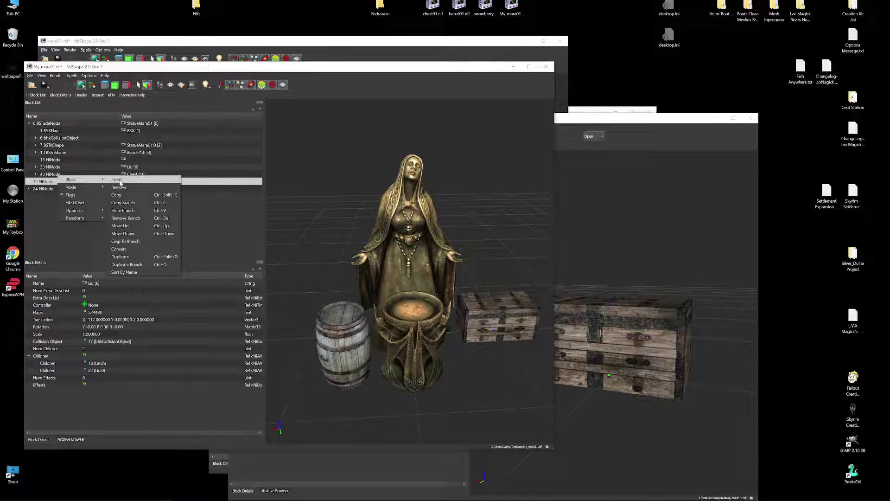
pyautogui.click(125, 218)
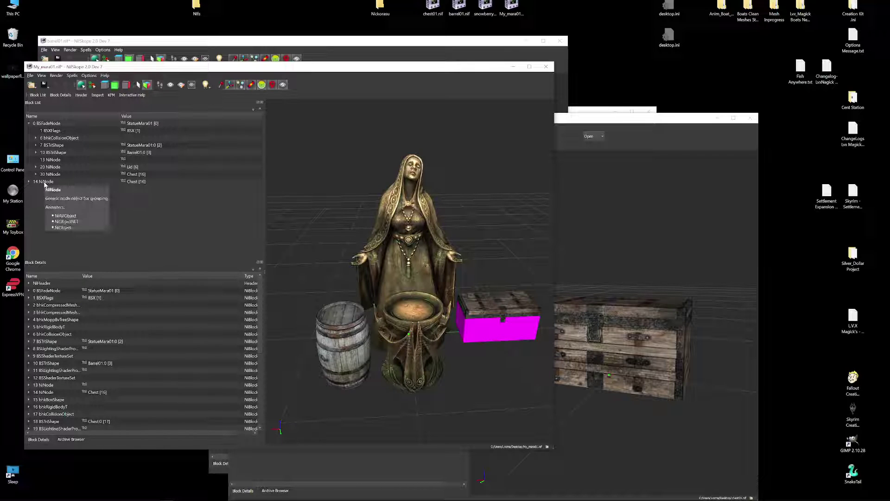
pyautogui.click(45, 182)
pyautogui.rightClick(45, 183)
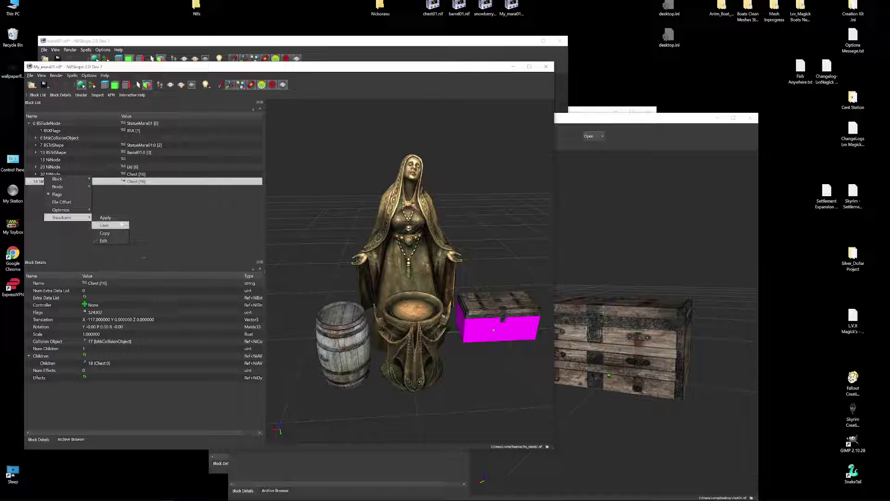
pyautogui.moveTo(72, 180)
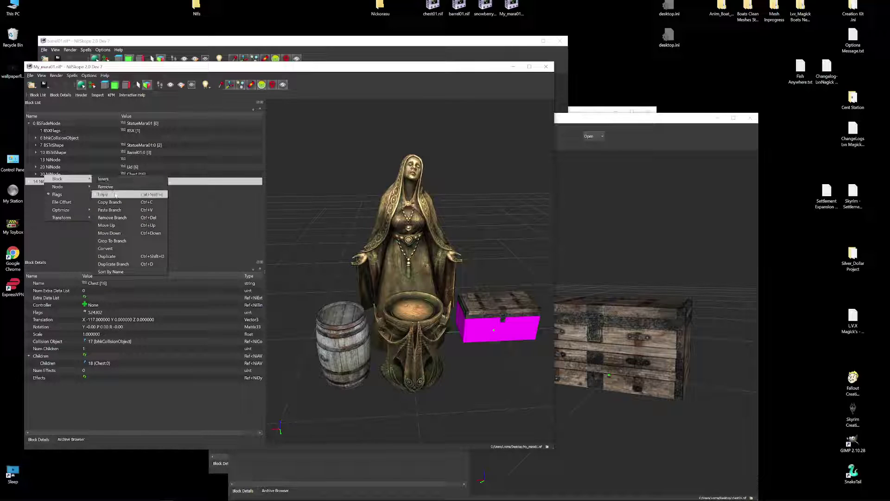
pyautogui.click(113, 218)
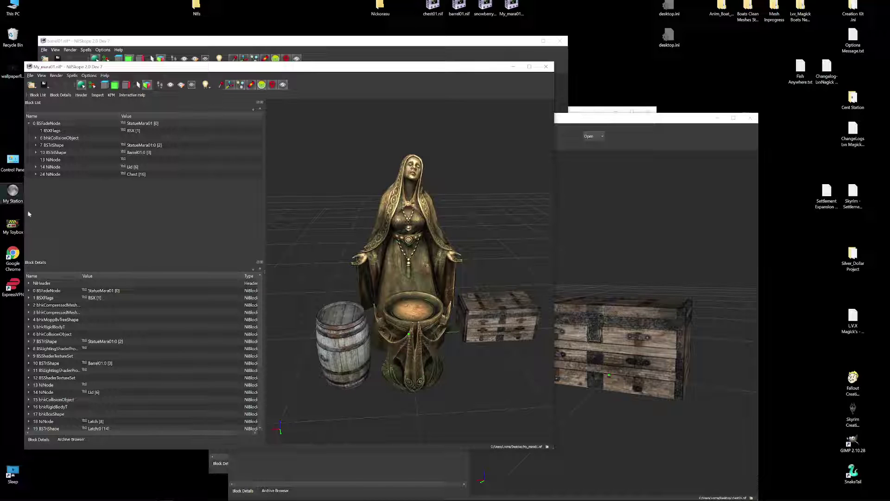
# Open the snowberry wreath NIF from the desktop, copy its Wreath04:0 shape branch, and move its window clear of the statue file
pyautogui.click(486, 6)
pyautogui.doubleClick(486, 6)
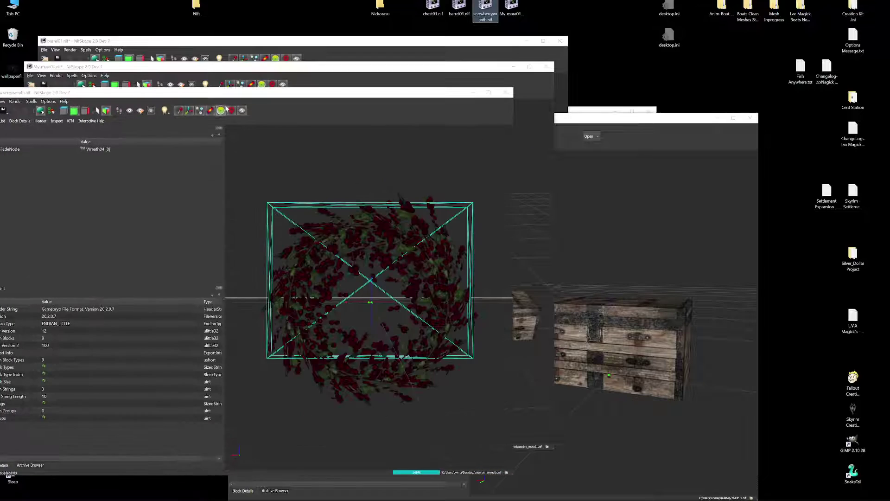
pyautogui.moveTo(307, 95); pyautogui.dragTo(748, 89)
pyautogui.click(275, 186)
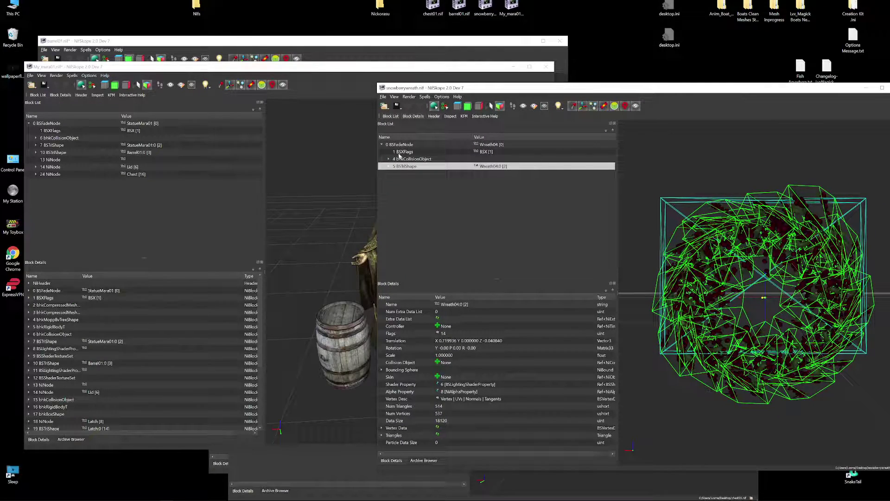
pyautogui.rightClick(417, 160)
pyautogui.moveTo(447, 165)
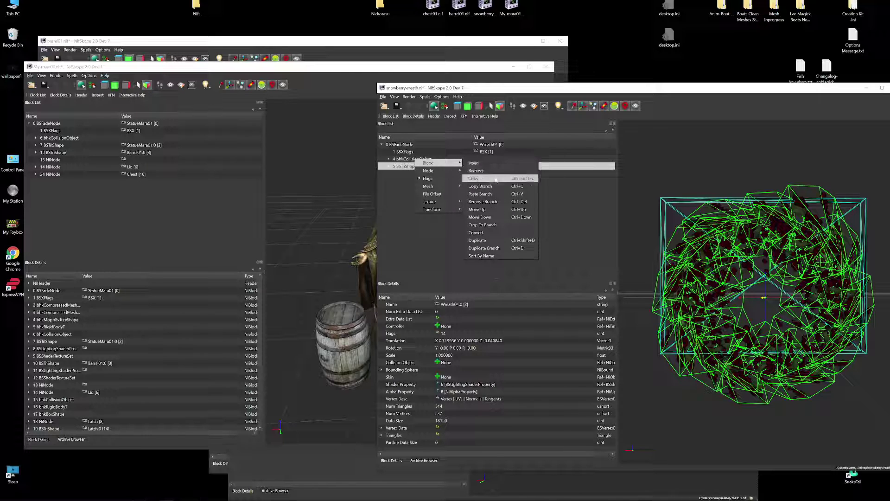
pyautogui.click(498, 186)
pyautogui.moveTo(559, 91); pyautogui.dragTo(514, 416)
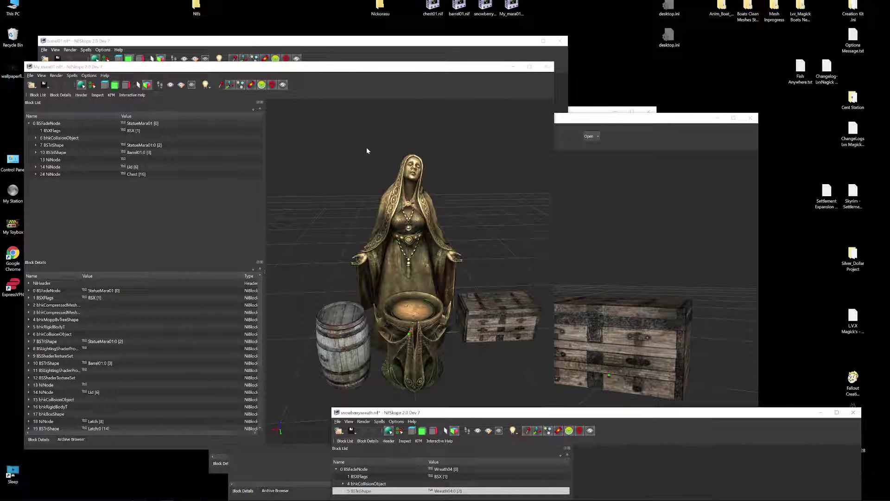
# Paste the copied wreath branch into the StatueMara01 root node of My_mara01.nif
pyautogui.click(403, 193)
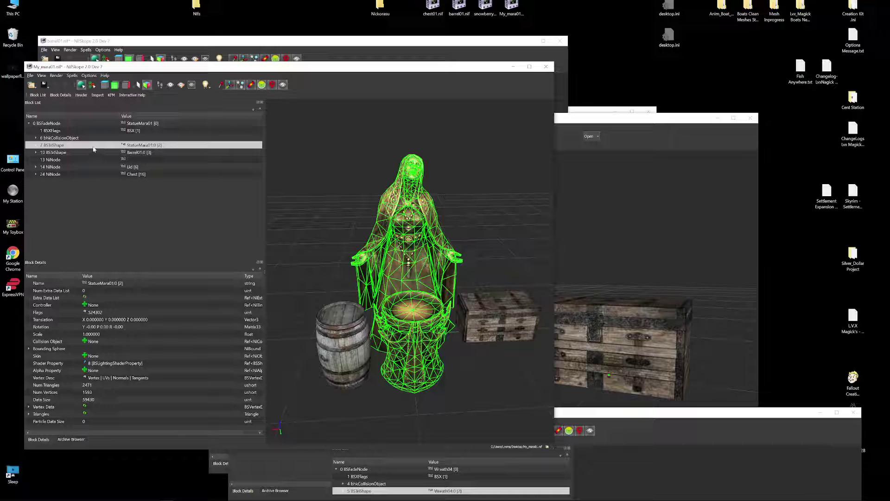
pyautogui.click(49, 124)
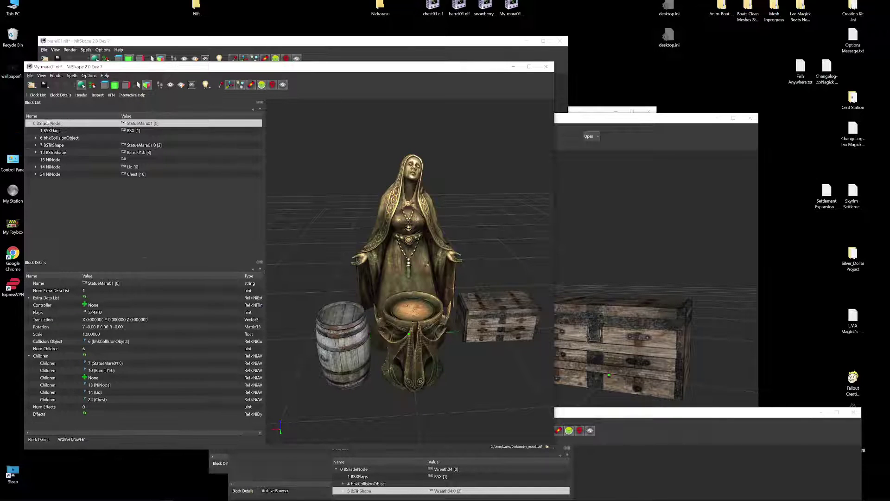
pyautogui.doubleClick(54, 125)
pyautogui.click(29, 123)
pyautogui.rightClick(60, 121)
pyautogui.moveTo(88, 152)
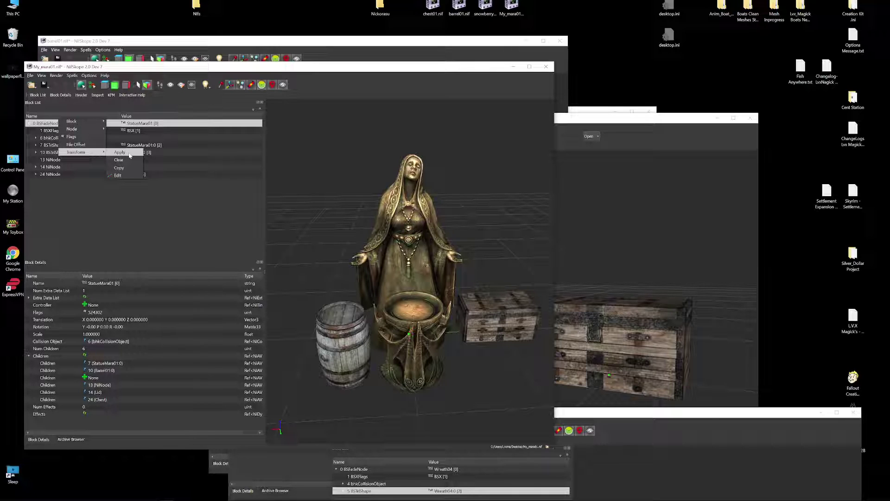
pyautogui.moveTo(74, 121)
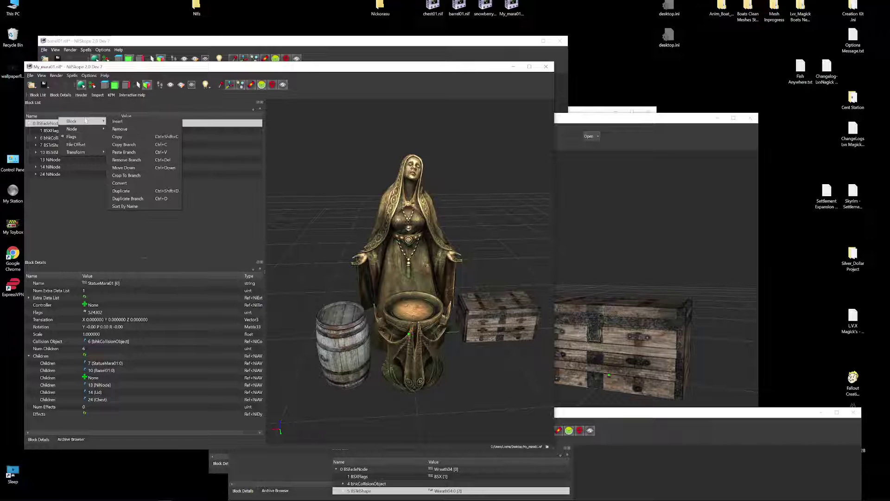
pyautogui.click(140, 151)
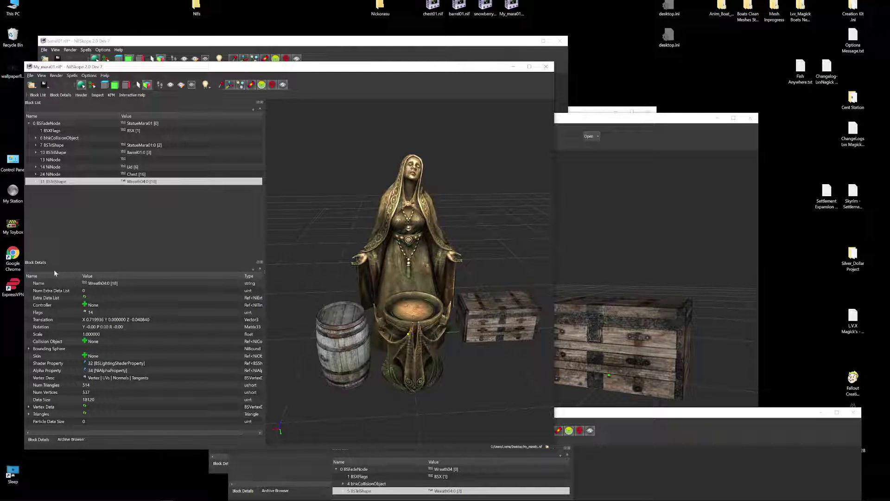
# Raise the pasted Wreath04:0 shape to the statue's head with a Z translation of 226.959167
pyautogui.rightClick(45, 180)
pyautogui.moveTo(88, 221)
pyautogui.click(111, 245)
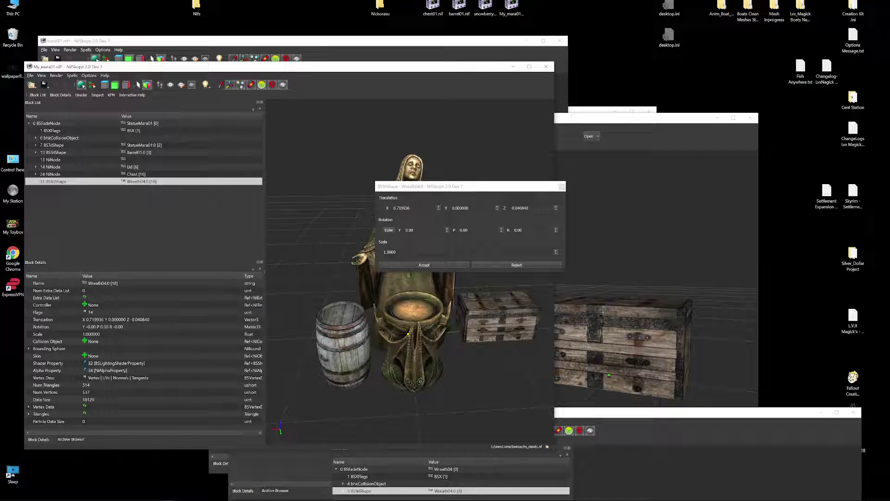
pyautogui.click(520, 208)
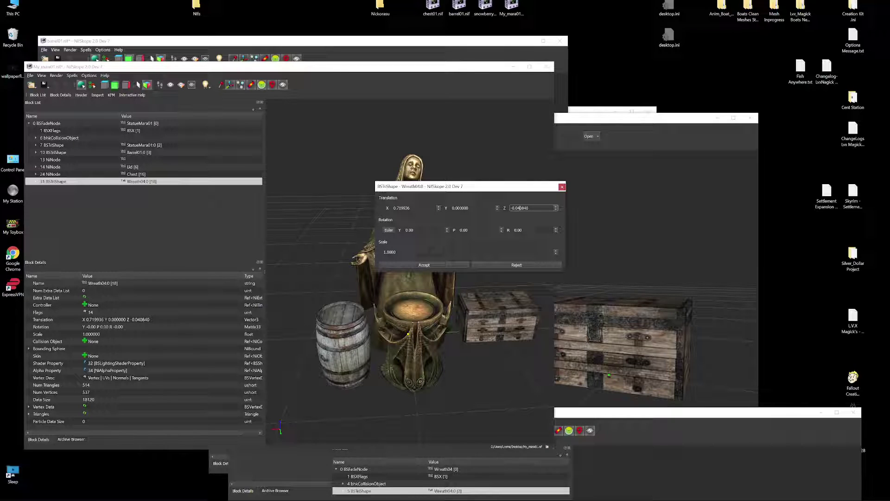
pyautogui.scroll(11, 520, 208)
pyautogui.scroll(10, 520, 208)
pyautogui.scroll(12, 520, 208)
pyautogui.scroll(20, 520, 207)
pyautogui.scroll(20, 520, 208)
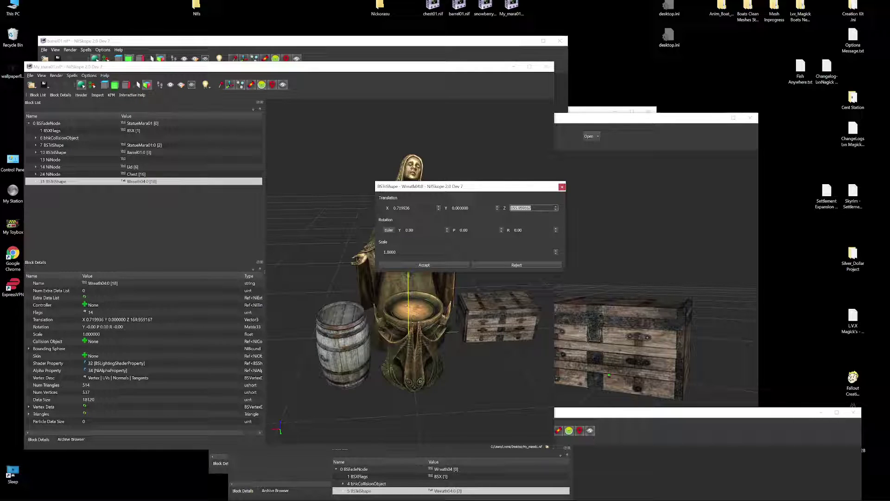
pyautogui.press('Up')
pyautogui.press('Up')
pyautogui.press('Up')
pyautogui.press('Up')
pyautogui.press('Up')
pyautogui.press('Up')
pyautogui.press('Up')
pyautogui.press('Up')
pyautogui.press('Up')
pyautogui.press('Up')
pyautogui.press('Up')
pyautogui.press('Up')
pyautogui.press('Up')
pyautogui.press('Up')
pyautogui.press('Up')
pyautogui.press('Up')
pyautogui.press('Up')
pyautogui.press('Up')
pyautogui.press('Up')
pyautogui.press('Up')
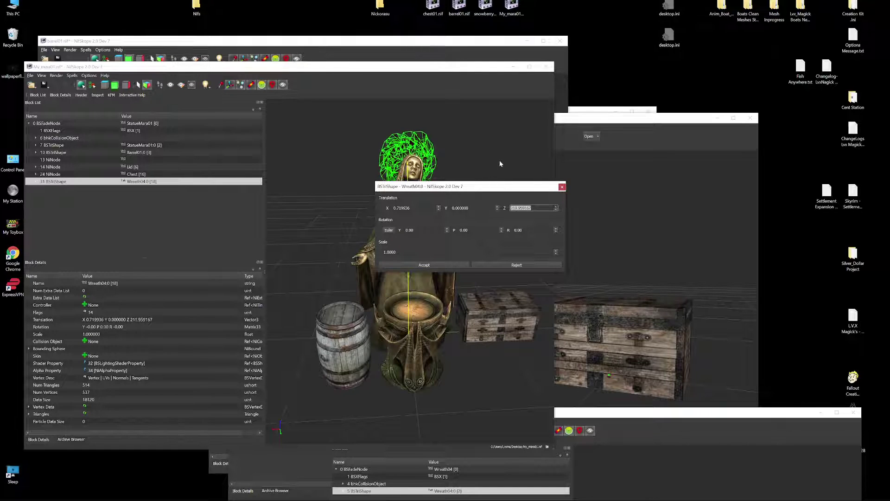
pyautogui.moveTo(459, 185); pyautogui.dragTo(422, 287)
pyautogui.moveTo(484, 139); pyautogui.dragTo(484, 166)
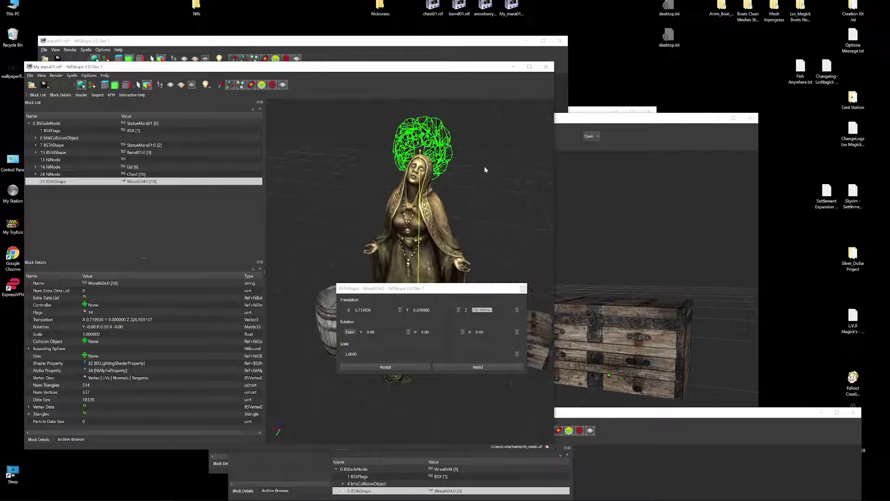
pyautogui.click(313, 205)
pyautogui.moveTo(474, 225); pyautogui.dragTo(491, 221)
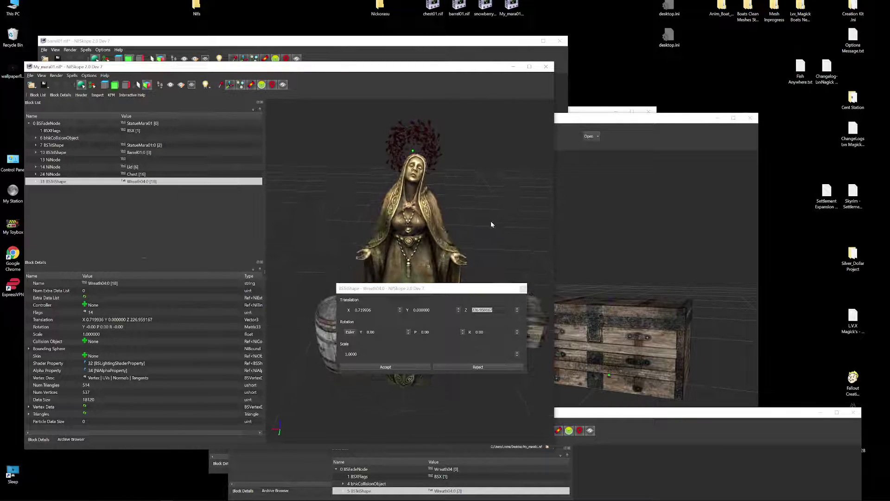
# Center the wreath behind the statue's head with X translation -3.280064 and Y translation 9, and accept the transform
pyautogui.click(378, 310)
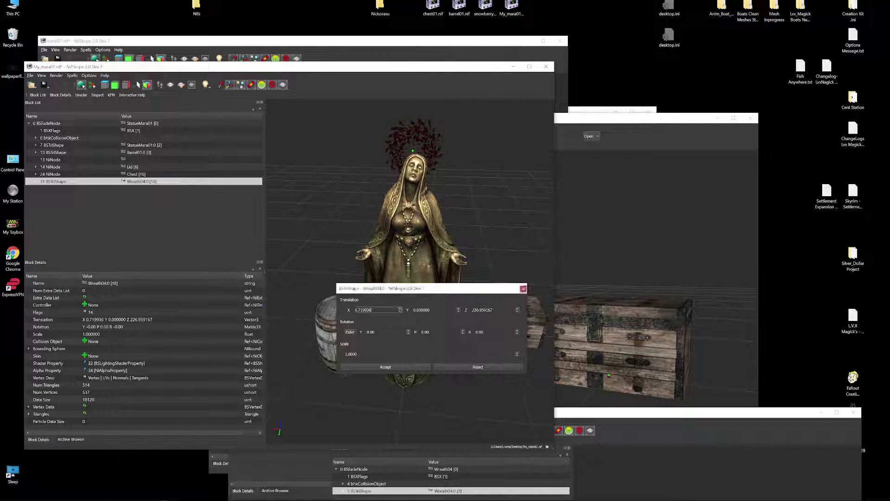
pyautogui.scroll(-3, 378, 310)
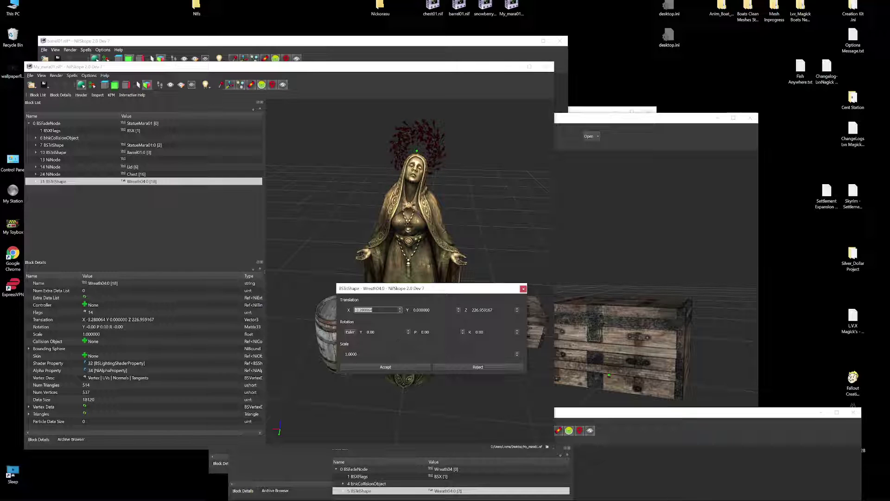
pyautogui.press('Tab')
pyautogui.press('Up')
pyautogui.press('Up')
pyautogui.press('Down')
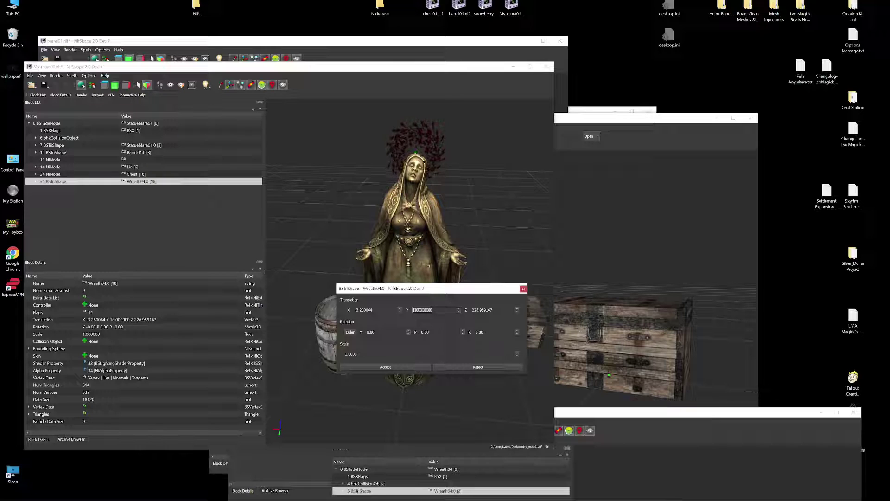
pyautogui.press('Up')
pyautogui.press('Up')
pyautogui.press('Up')
pyautogui.press('Up')
pyautogui.press('Up')
pyautogui.press('Up')
pyautogui.press('Up')
pyautogui.press('Up')
pyautogui.press('Up')
pyautogui.press('Up')
pyautogui.press('Up')
pyautogui.press('Up')
pyautogui.press('Up')
pyautogui.press('Up')
pyautogui.press('Up')
pyautogui.press('Up')
pyautogui.press('Up')
pyautogui.press('Up')
pyautogui.press('Up')
pyautogui.press('Up')
pyautogui.press('Down')
pyautogui.press('Down')
pyautogui.press('Down')
pyautogui.press('Down')
pyautogui.press('Down')
pyautogui.press('Down')
pyautogui.press('Down')
pyautogui.press('Down')
pyautogui.press('Down')
pyautogui.press('Down')
pyautogui.press('Down')
pyautogui.press('Down')
pyautogui.press('Down')
pyautogui.press('Down')
pyautogui.press('Down')
pyautogui.press('Down')
pyautogui.press('Down')
pyautogui.press('Down')
pyautogui.press('Down')
pyautogui.press('Down')
pyautogui.moveTo(474, 238); pyautogui.dragTo(305, 233)
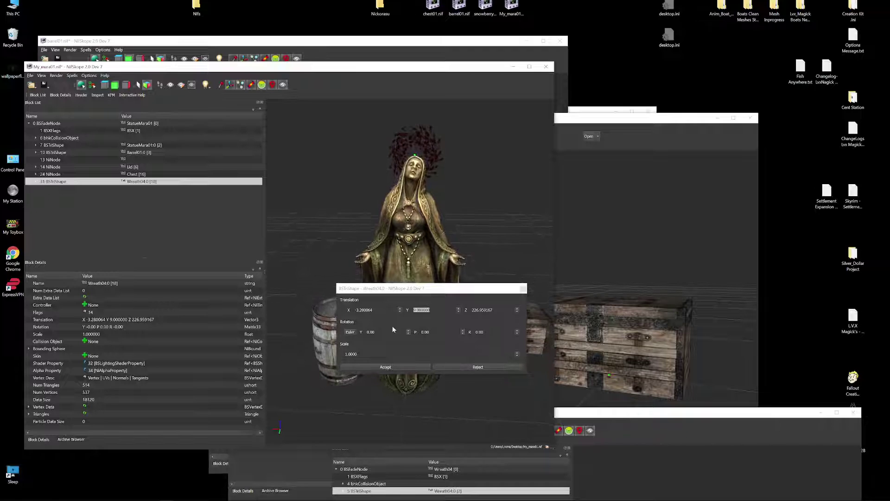
pyautogui.click(400, 365)
pyautogui.moveTo(474, 225); pyautogui.dragTo(318, 228)
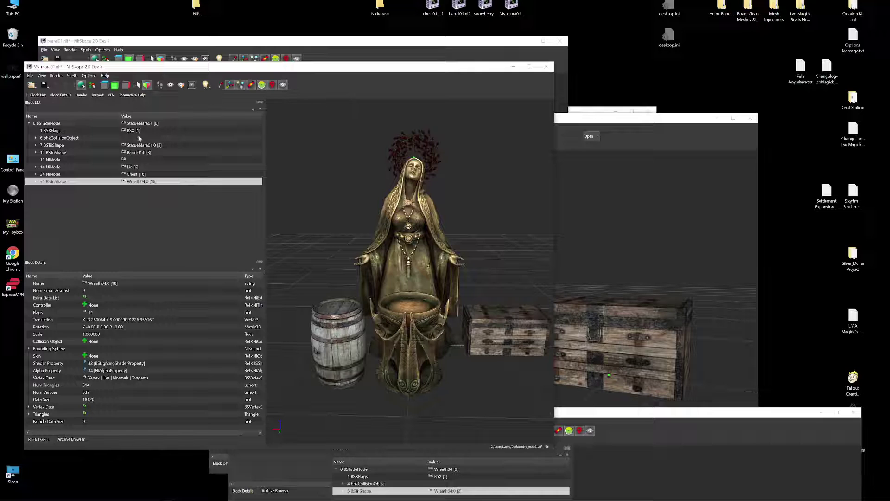
pyautogui.click(30, 75)
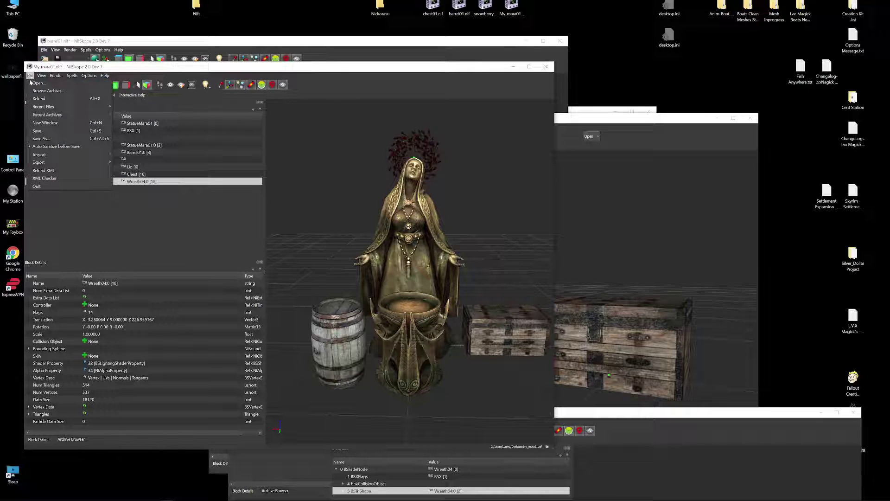
pyautogui.click(40, 138)
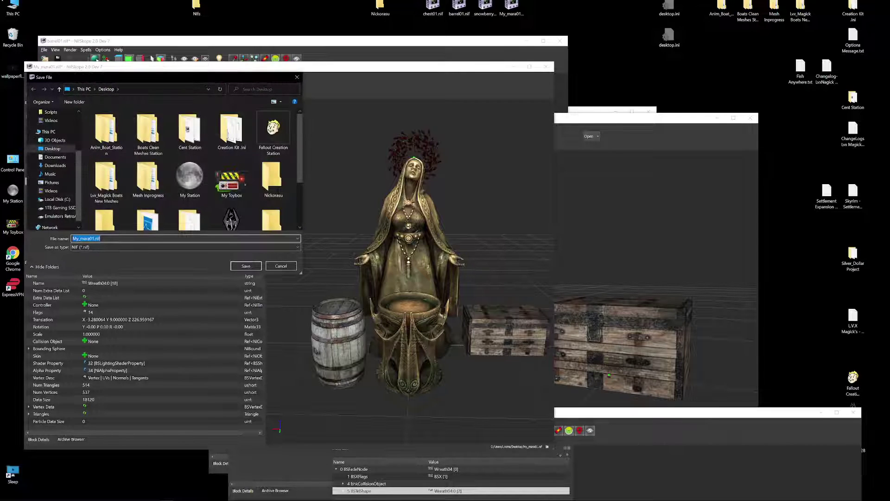
pyautogui.click(281, 266)
# Apply the transforms of the Wreath04:0 shape, the Chest node and the Lid node
pyautogui.rightClick(55, 179)
pyautogui.moveTo(84, 227)
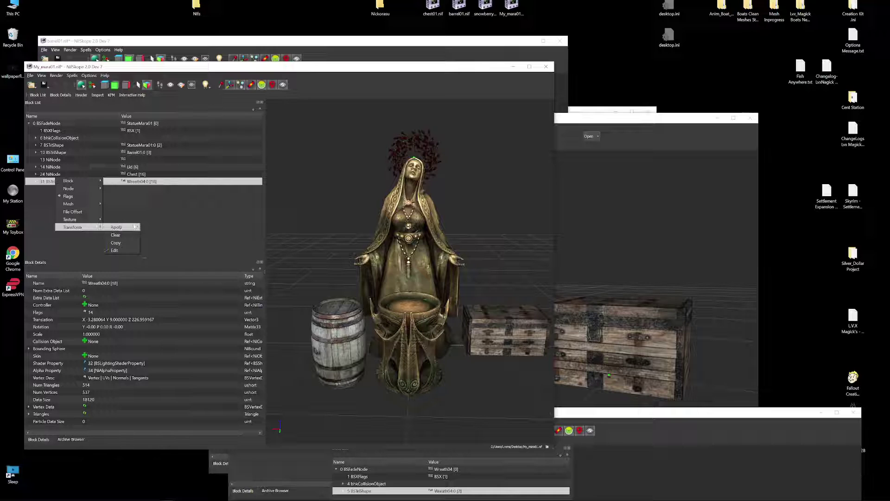
pyautogui.click(117, 227)
pyautogui.rightClick(50, 175)
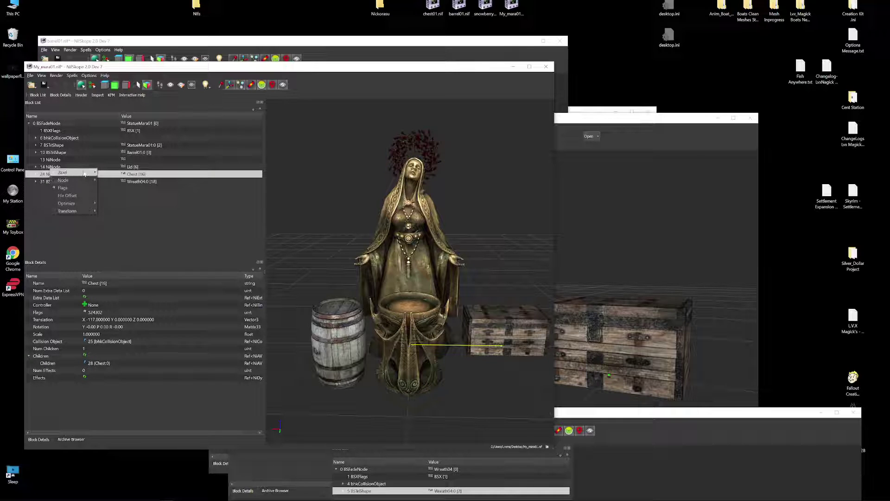
pyautogui.click(120, 211)
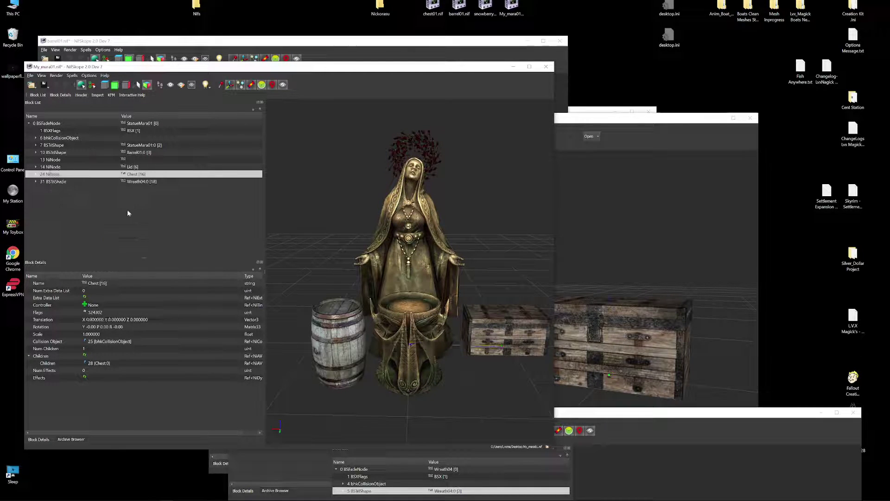
pyautogui.click(46, 167)
pyautogui.rightClick(45, 171)
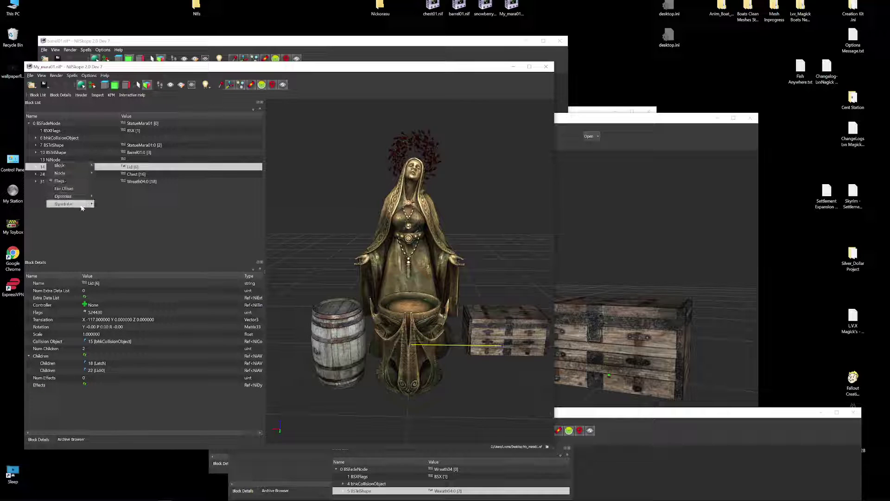
pyautogui.click(109, 208)
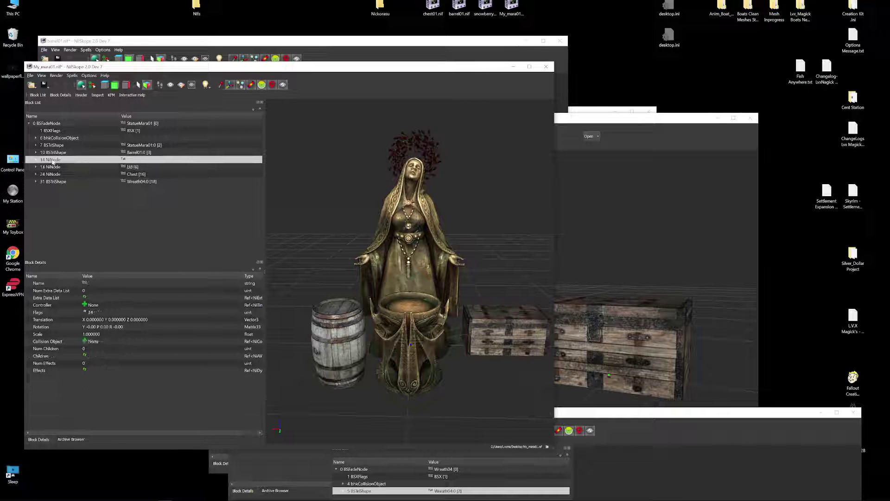
# Apply the transform of the Lid:0 shape inside the Lid node
pyautogui.rightClick(67, 167)
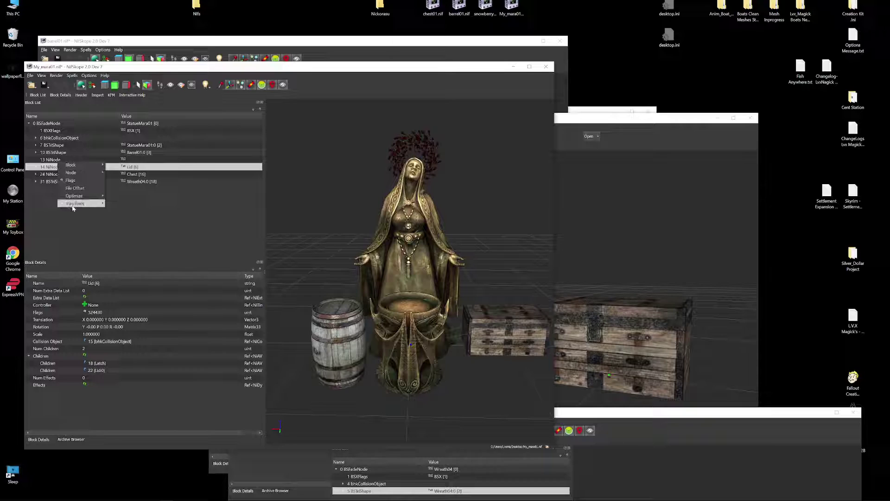
pyautogui.click(37, 161)
pyautogui.click(36, 167)
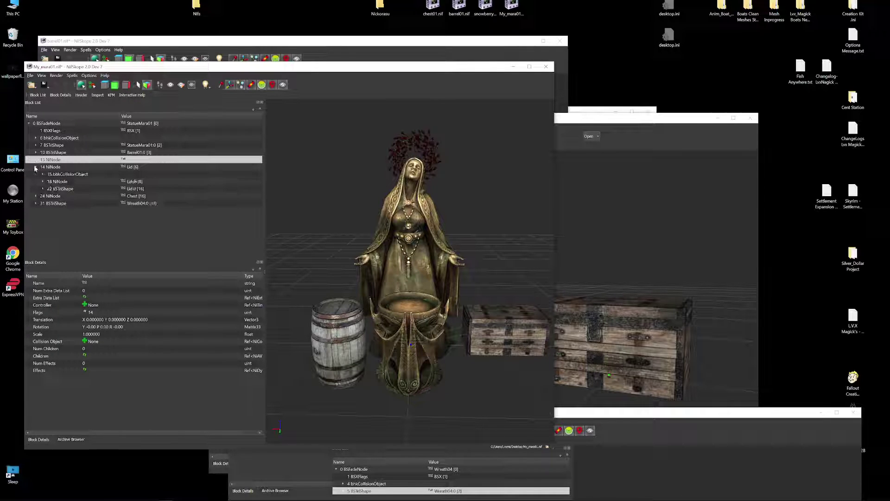
pyautogui.click(54, 188)
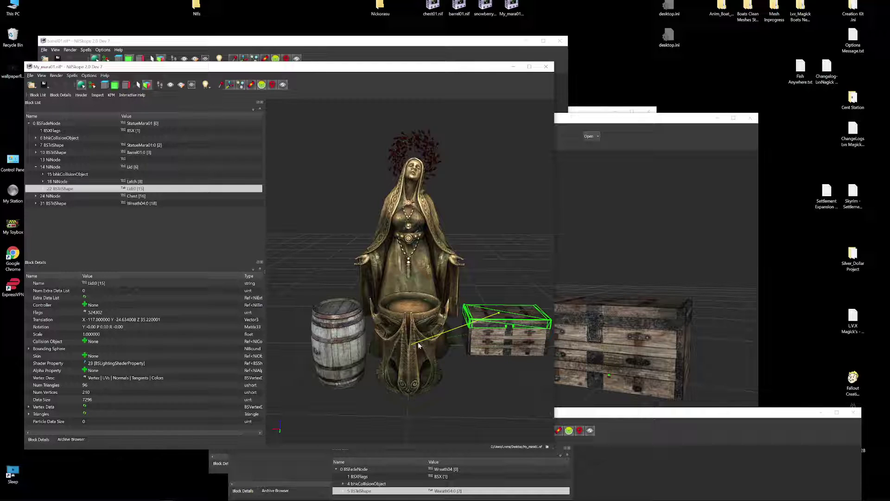
pyautogui.rightClick(68, 186)
pyautogui.moveTo(93, 231)
pyautogui.click(127, 231)
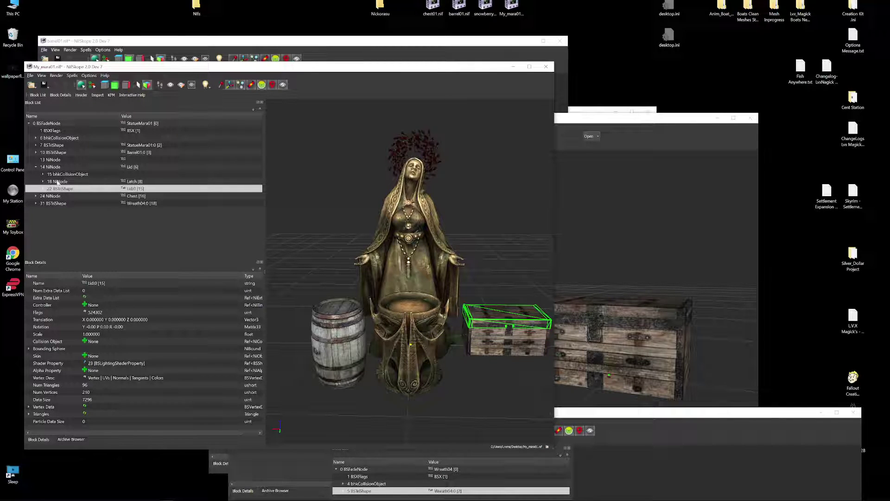
# Apply the transforms of the Latch:0 shape and its parent Latch node, and collapse the Lid node
pyautogui.click(44, 182)
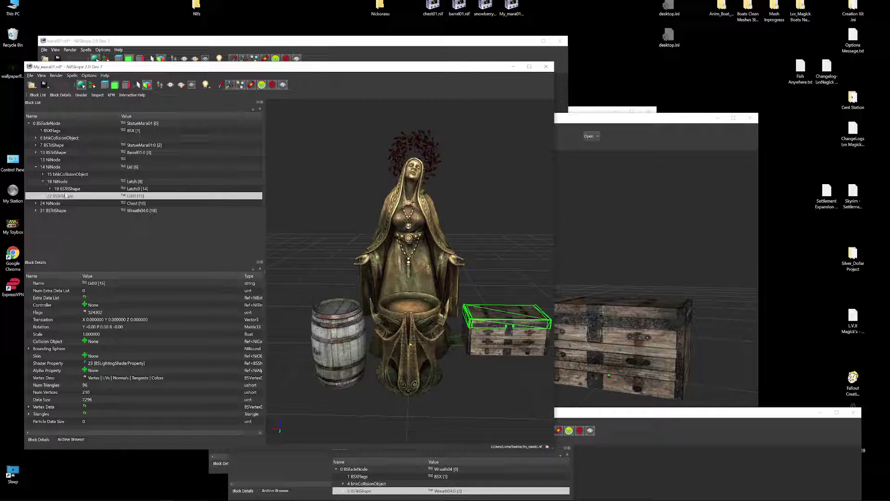
pyautogui.click(65, 189)
pyautogui.rightClick(66, 186)
pyautogui.moveTo(92, 232)
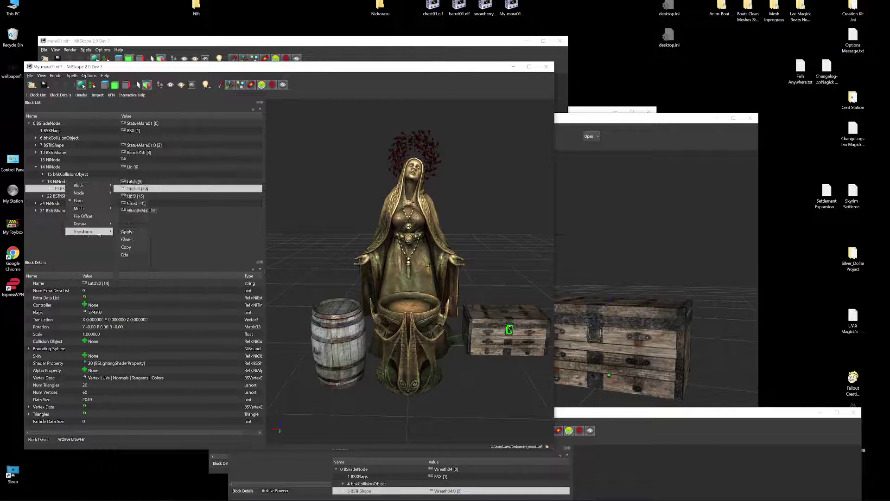
pyautogui.click(127, 232)
pyautogui.click(65, 182)
pyautogui.rightClick(63, 178)
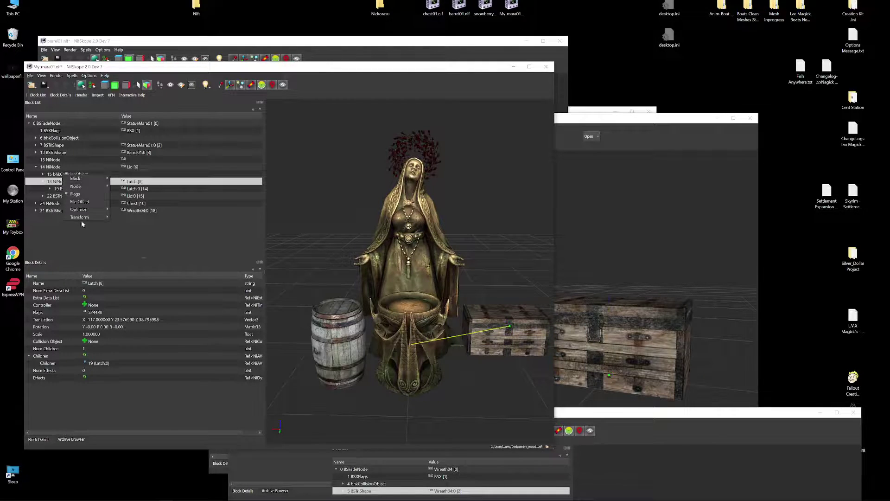
pyautogui.moveTo(86, 217)
pyautogui.click(123, 217)
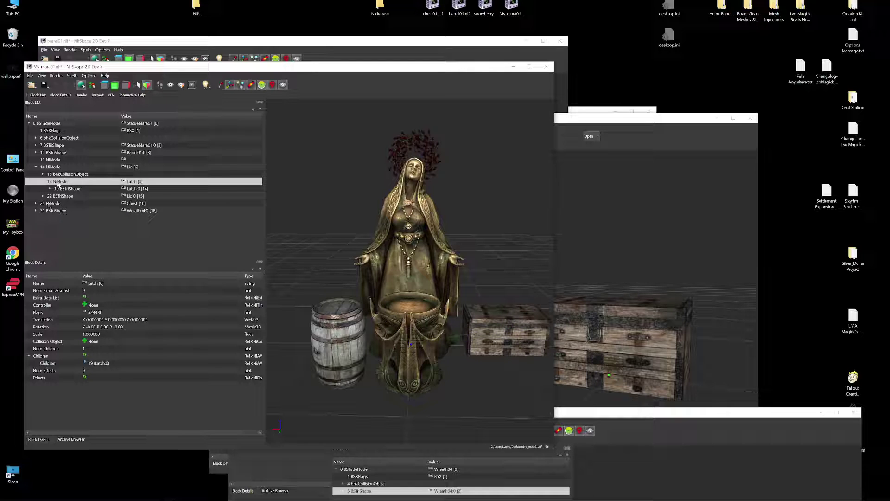
pyautogui.click(37, 167)
# Name the empty, unnamed NiNode under the statue's root Objects_Movable
pyautogui.click(48, 160)
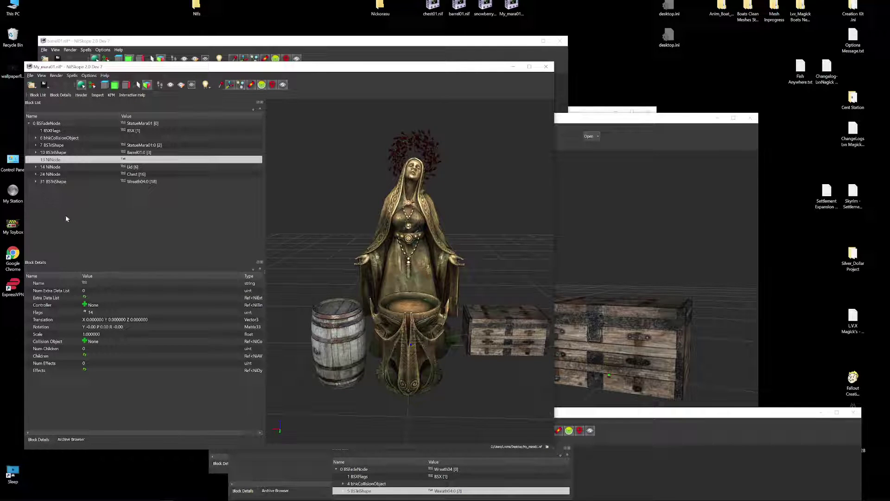
pyautogui.click(51, 167)
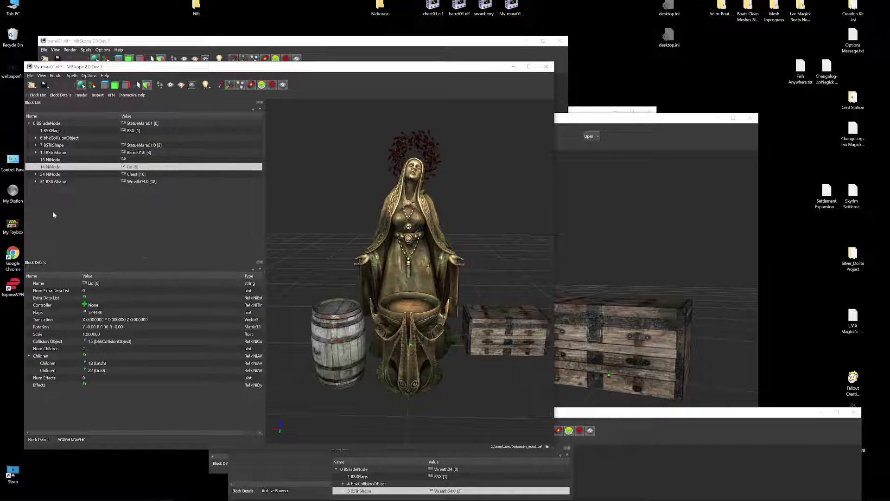
pyautogui.click(51, 160)
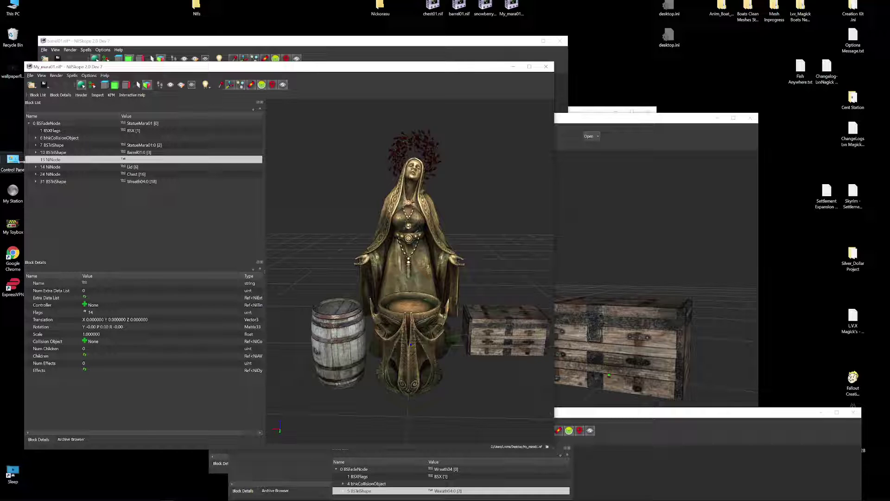
pyautogui.click(91, 284)
pyautogui.click(84, 283)
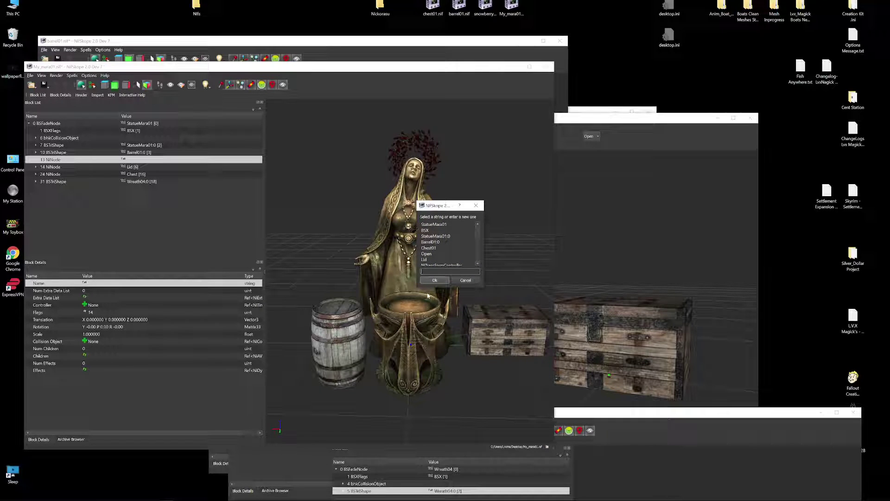
pyautogui.click(422, 272)
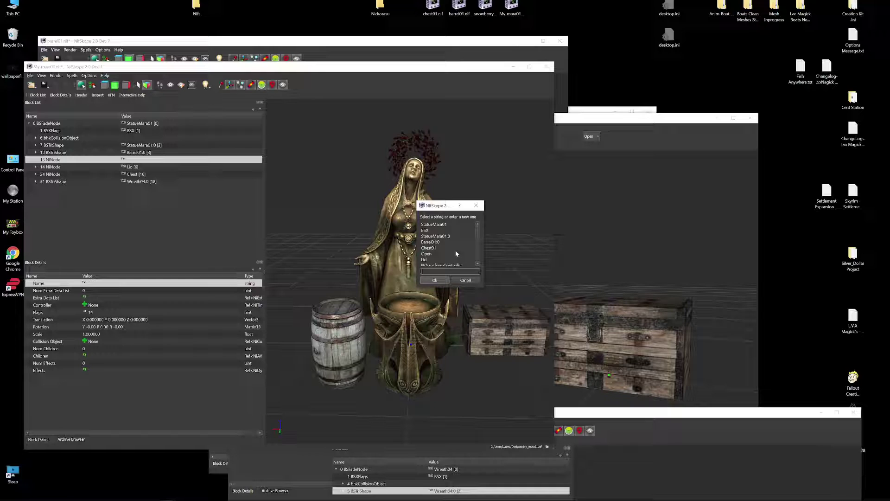
pyautogui.write('Objects_Movable')
pyautogui.press('Return')
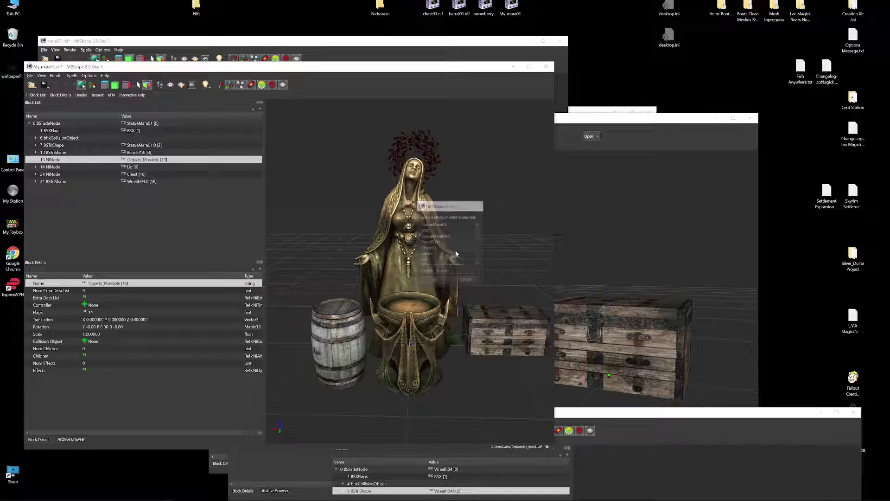
# Copy the Barrel01:0 shape branch and paste it into the Objects_Movable node
pyautogui.click(51, 169)
pyautogui.click(53, 181)
pyautogui.click(58, 174)
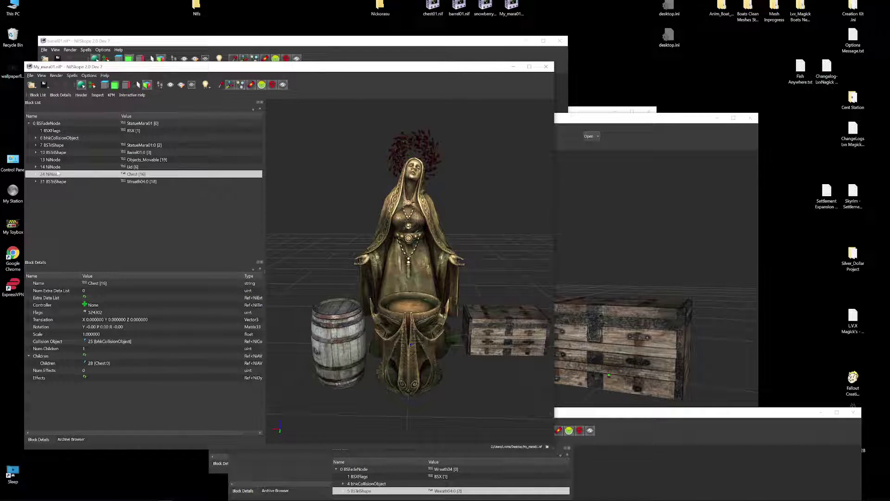
pyautogui.click(56, 159)
pyautogui.press('Up')
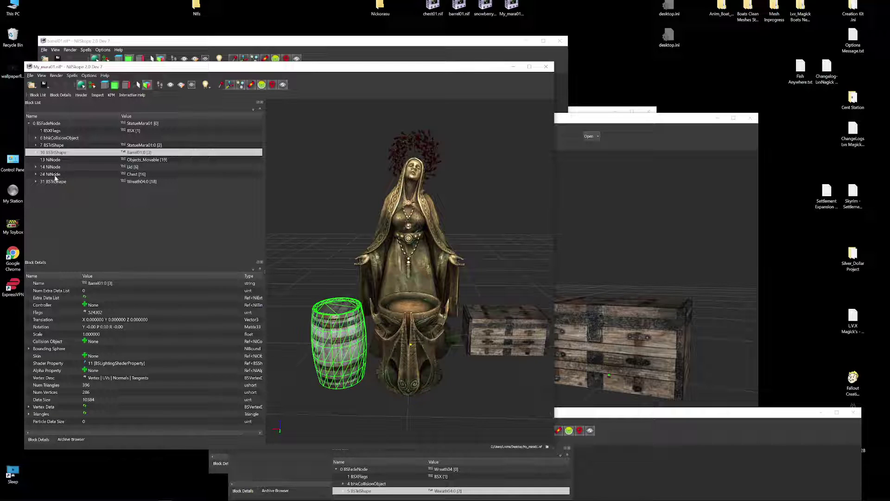
pyautogui.rightClick(56, 150)
pyautogui.moveTo(77, 149)
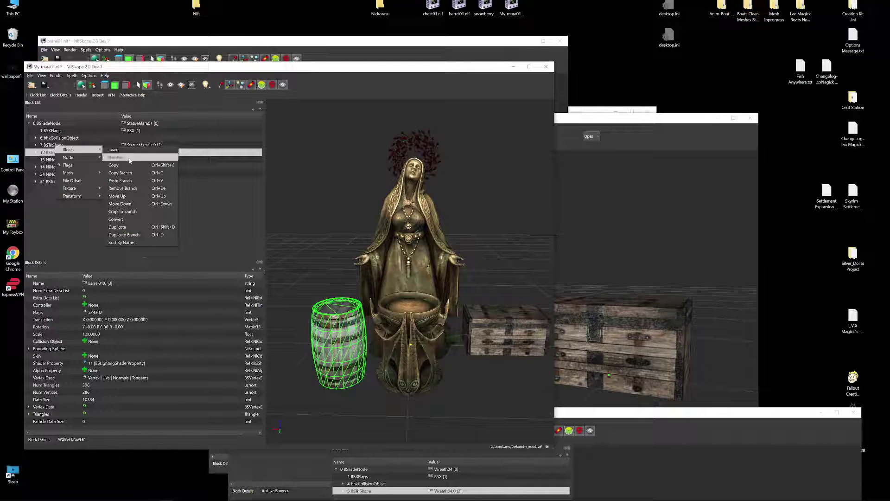
pyautogui.click(131, 173)
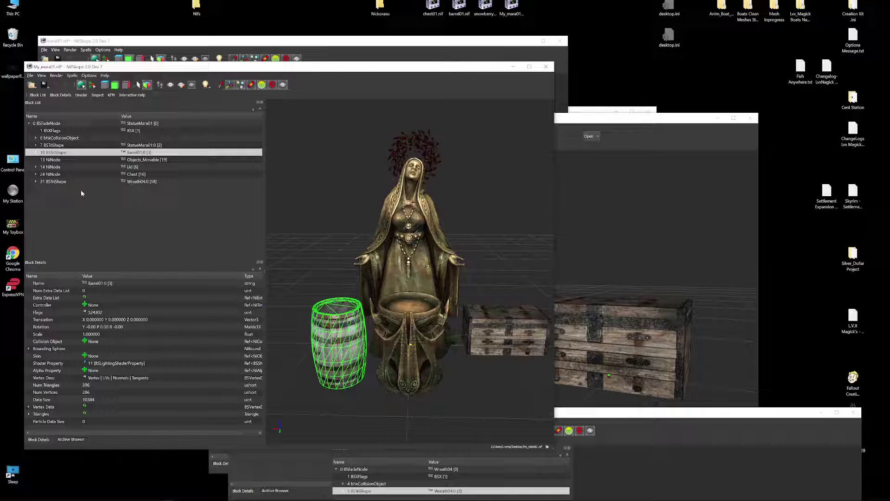
pyautogui.rightClick(55, 157)
pyautogui.moveTo(77, 160)
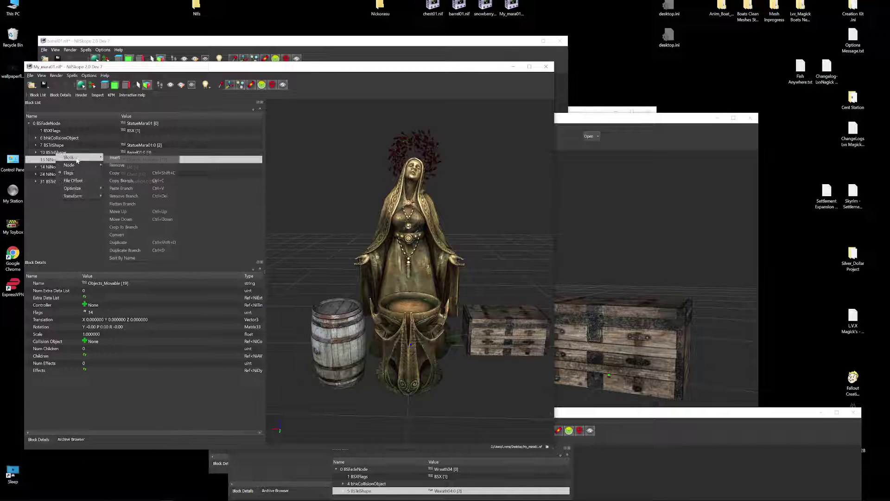
pyautogui.click(122, 189)
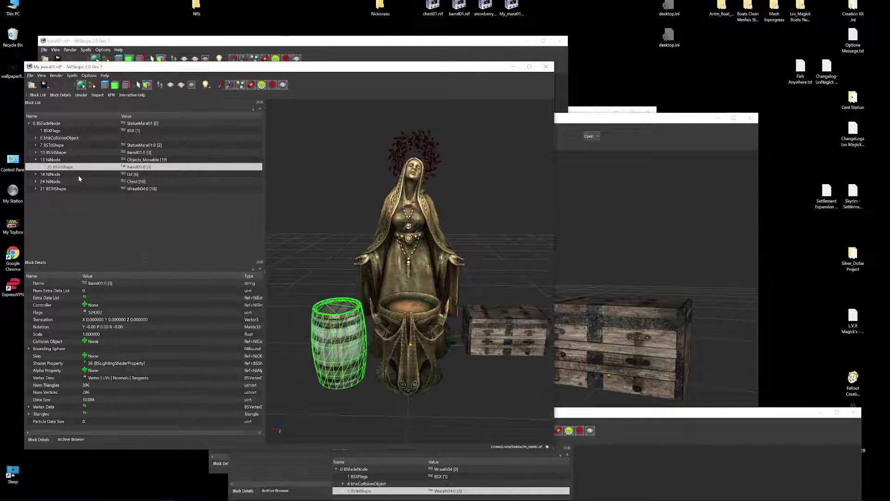
# Remove the original Barrel01:0 branch directly under the root node
pyautogui.rightClick(60, 153)
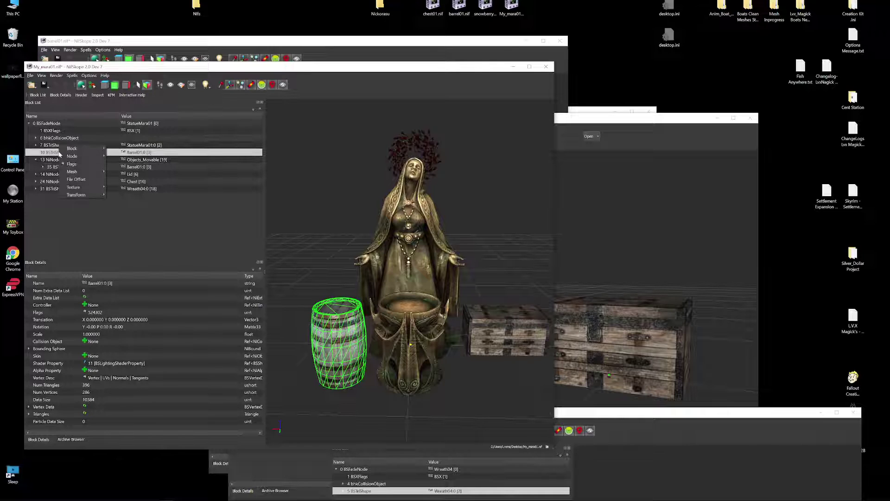
pyautogui.moveTo(77, 149)
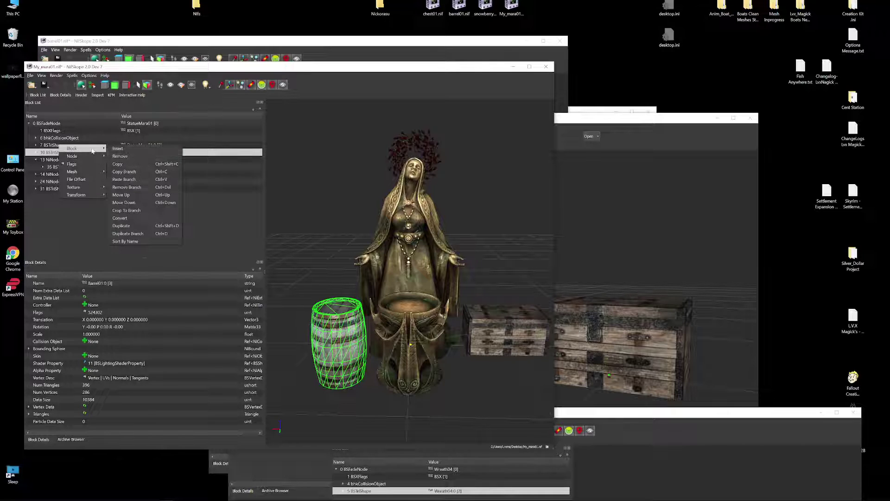
pyautogui.click(132, 187)
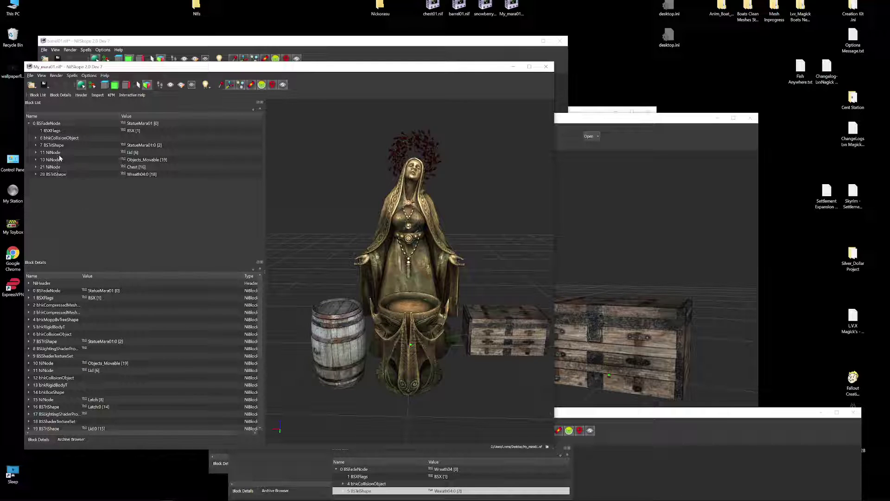
# Copy the Lid node branch and paste it into the Objects_Movable node
pyautogui.click(58, 152)
pyautogui.rightClick(58, 151)
pyautogui.moveTo(85, 152)
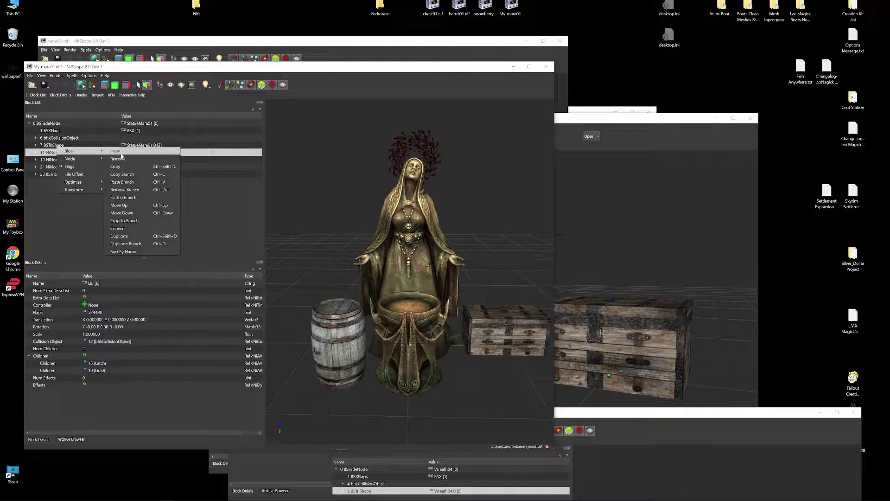
pyautogui.click(123, 174)
pyautogui.click(72, 159)
pyautogui.rightClick(66, 157)
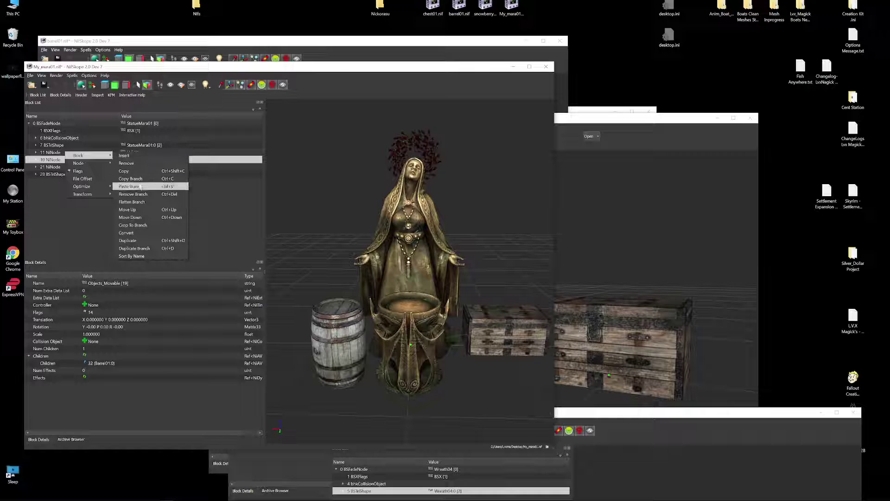
pyautogui.click(131, 186)
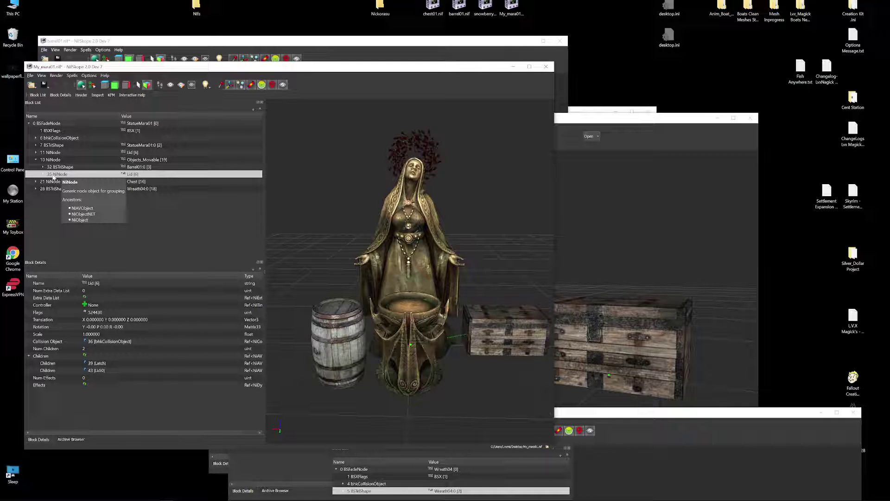
# Remove the original Lid node branch directly under the statue's root node
pyautogui.click(53, 153)
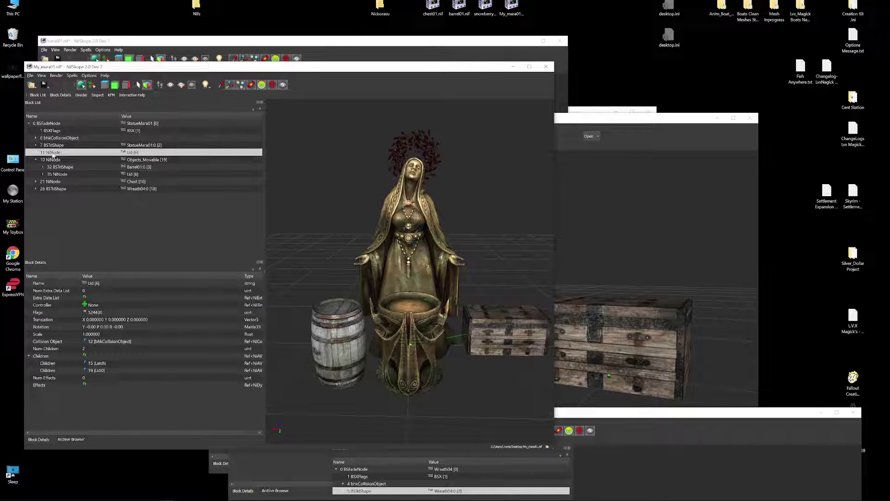
pyautogui.rightClick(52, 153)
pyautogui.moveTo(66, 150)
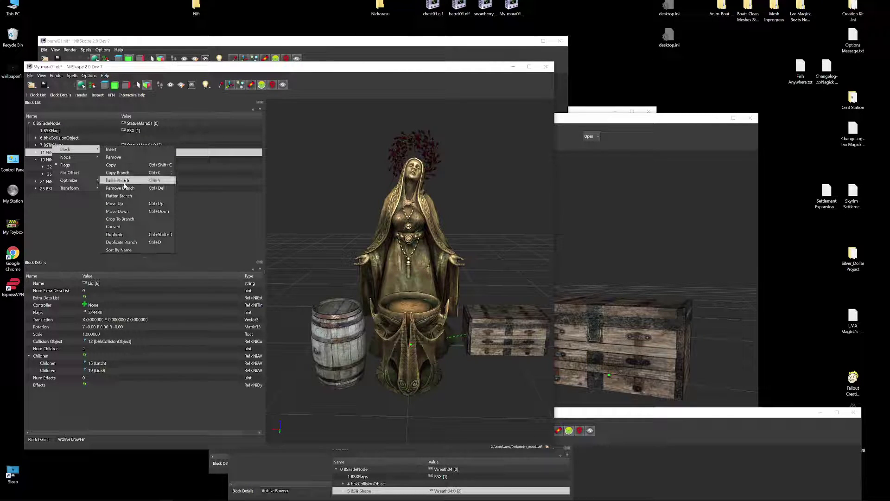
pyautogui.click(124, 187)
# Copy the Chest node branch and paste it into the Objects_Movable node
pyautogui.click(55, 175)
pyautogui.rightClick(54, 176)
pyautogui.moveTo(65, 171)
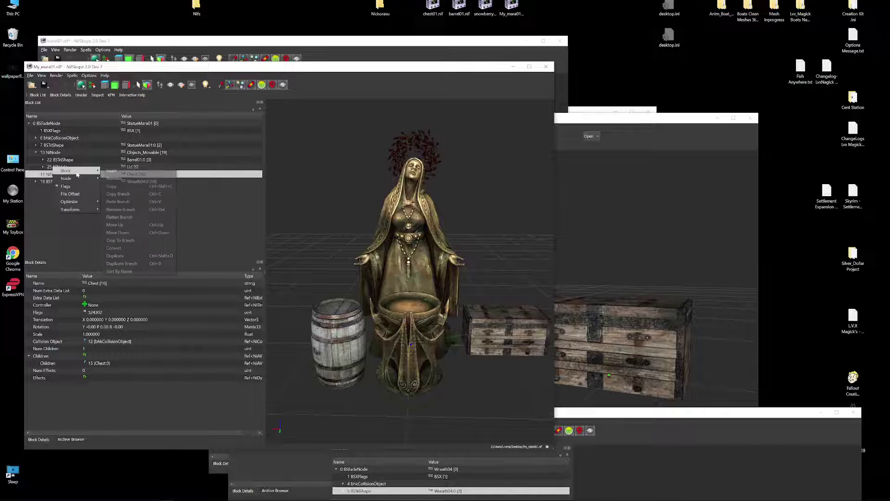
pyautogui.click(130, 196)
pyautogui.click(63, 152)
pyautogui.rightClick(68, 149)
pyautogui.moveTo(81, 151)
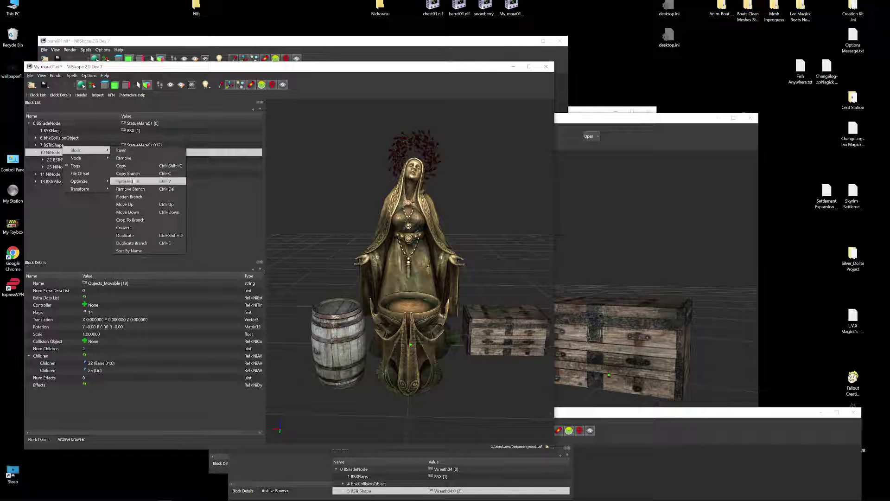
pyautogui.click(130, 181)
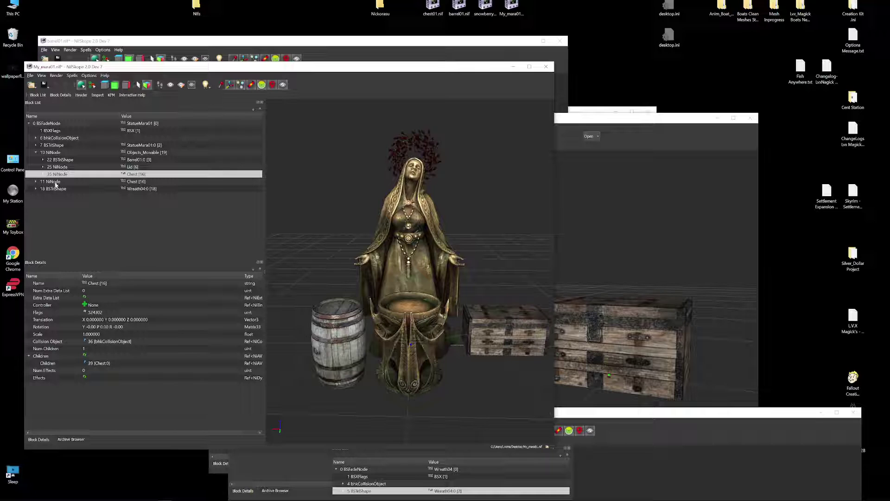
# Remove the original Chest node branch directly under the root node
pyautogui.click(55, 182)
pyautogui.rightClick(57, 182)
pyautogui.moveTo(82, 179)
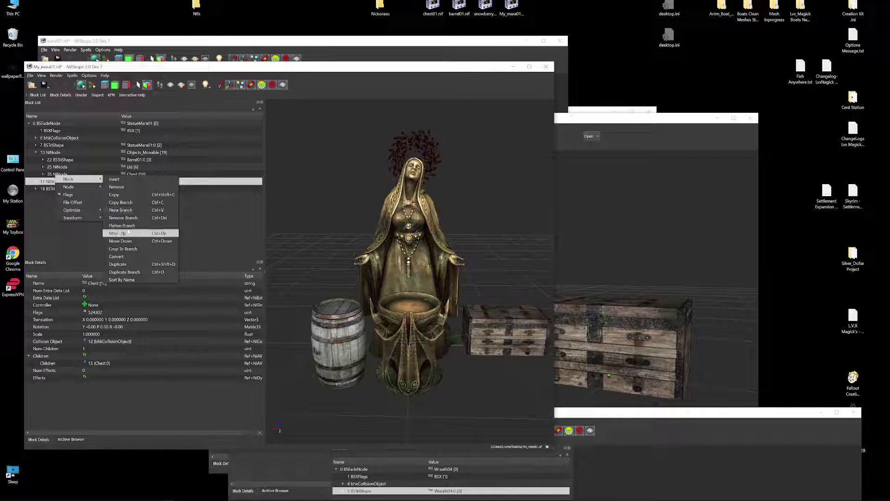
pyautogui.click(122, 218)
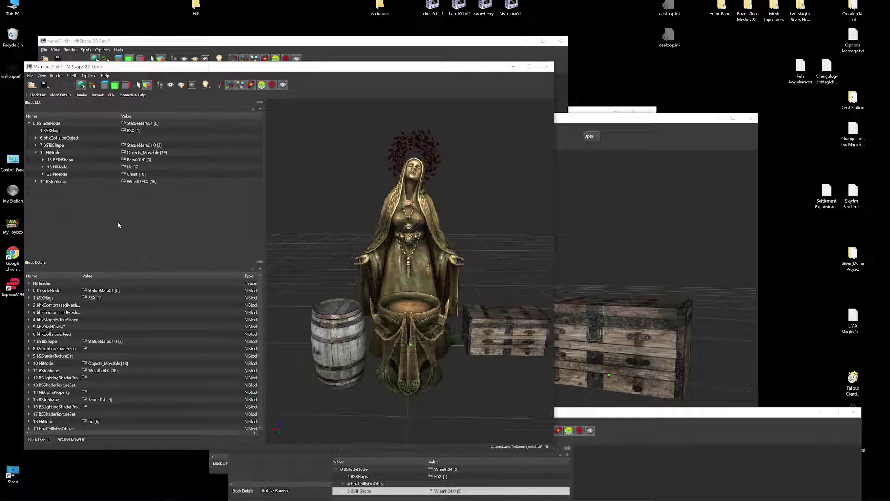
# Copy the Wreath04:0 shape branch and paste it into the Objects_Movable node
pyautogui.rightClick(57, 182)
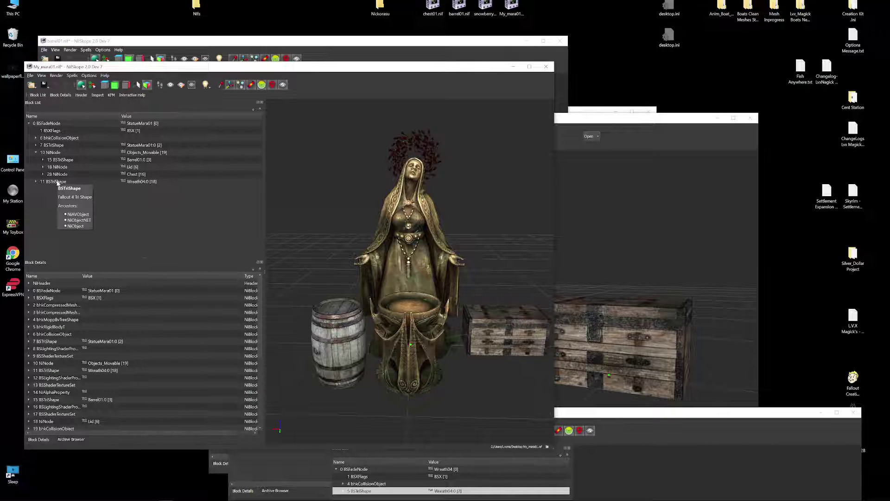
pyautogui.click(57, 183)
pyautogui.rightClick(57, 182)
pyautogui.moveTo(92, 179)
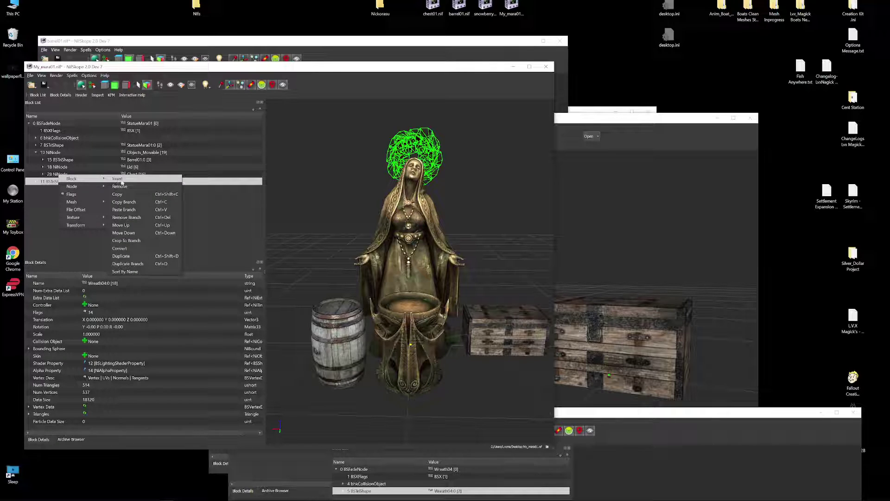
pyautogui.click(139, 205)
pyautogui.click(54, 153)
pyautogui.rightClick(56, 149)
pyautogui.moveTo(89, 151)
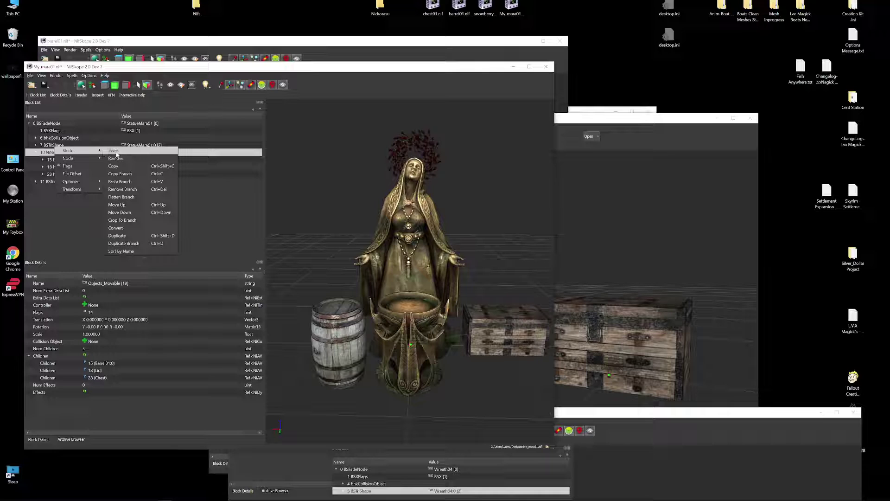
pyautogui.click(122, 181)
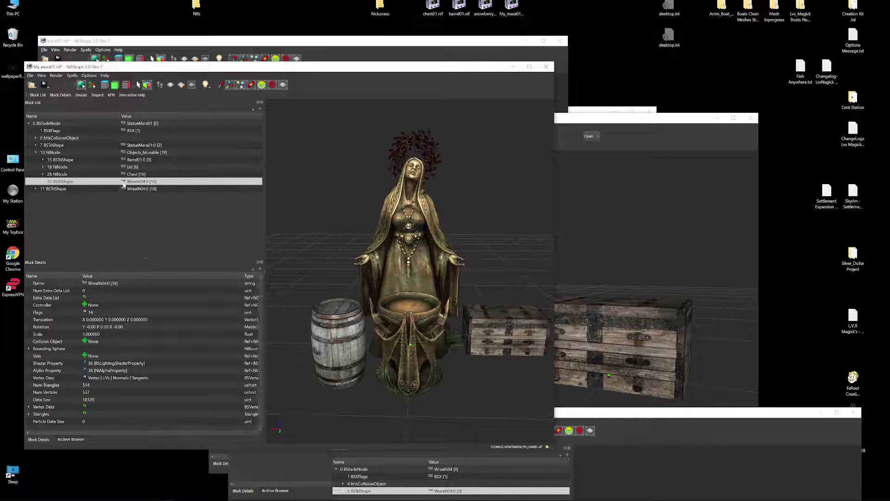
# Remove the original Wreath04:0 branch directly under the root node and collapse Objects_Movable
pyautogui.rightClick(59, 191)
pyautogui.moveTo(82, 192)
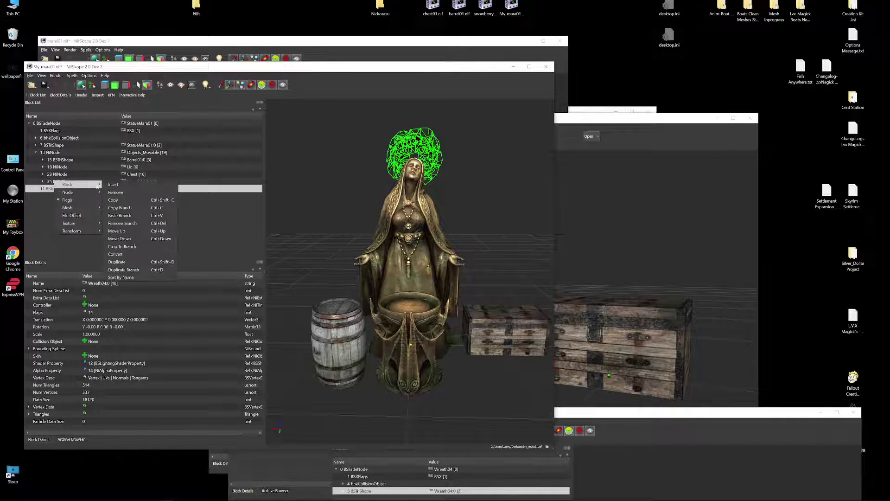
pyautogui.click(130, 222)
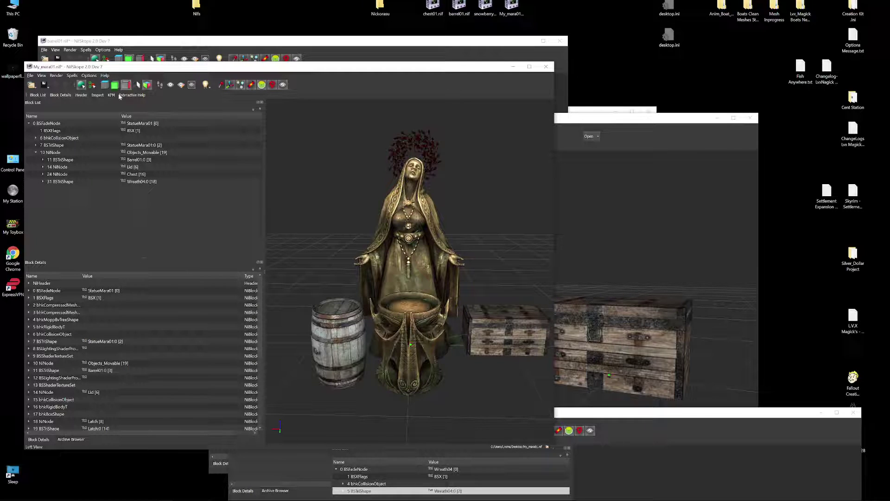
pyautogui.click(35, 152)
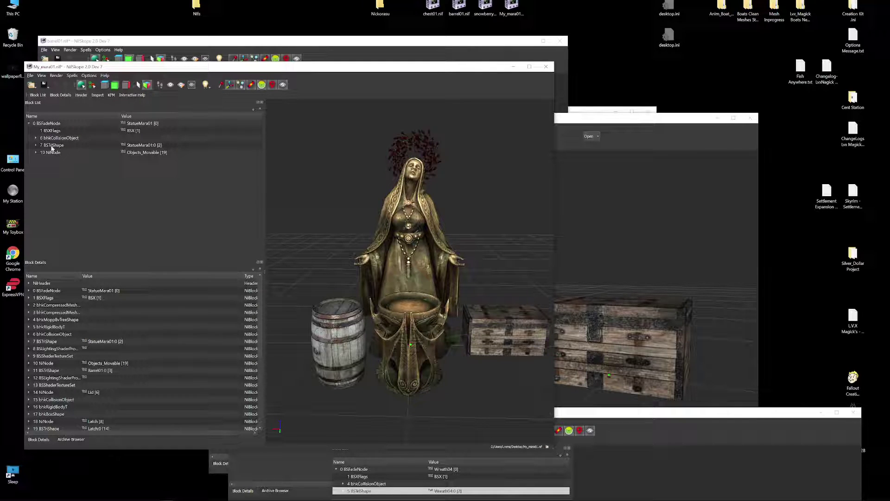
pyautogui.click(51, 145)
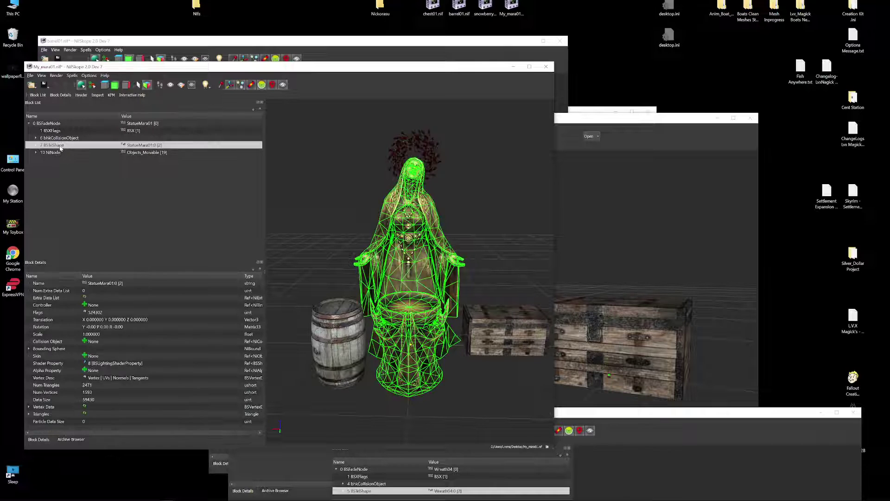
pyautogui.rightClick(60, 147)
pyautogui.rightClick(54, 154)
pyautogui.click(54, 155)
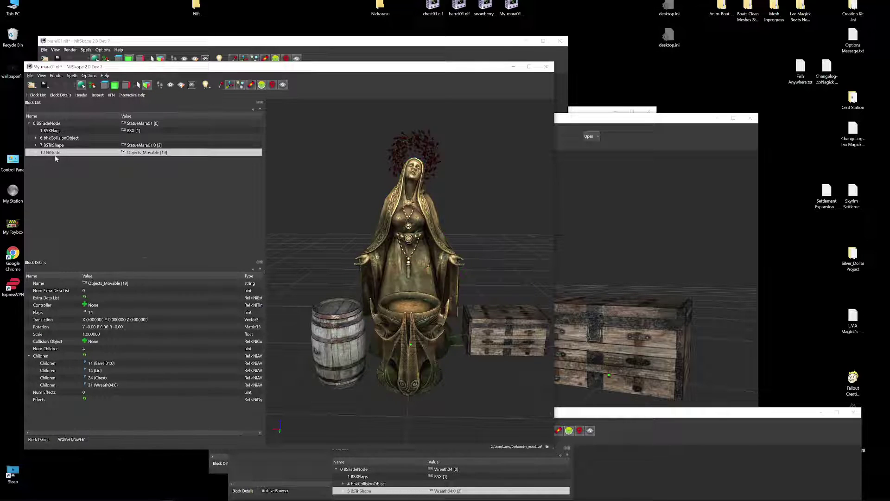
pyautogui.rightClick(52, 156)
pyautogui.moveTo(74, 188)
pyautogui.click(112, 211)
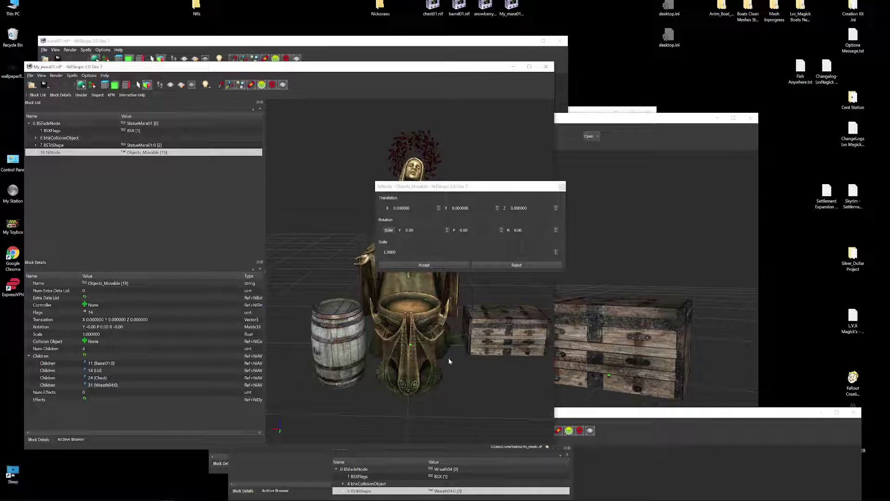
pyautogui.click(411, 346)
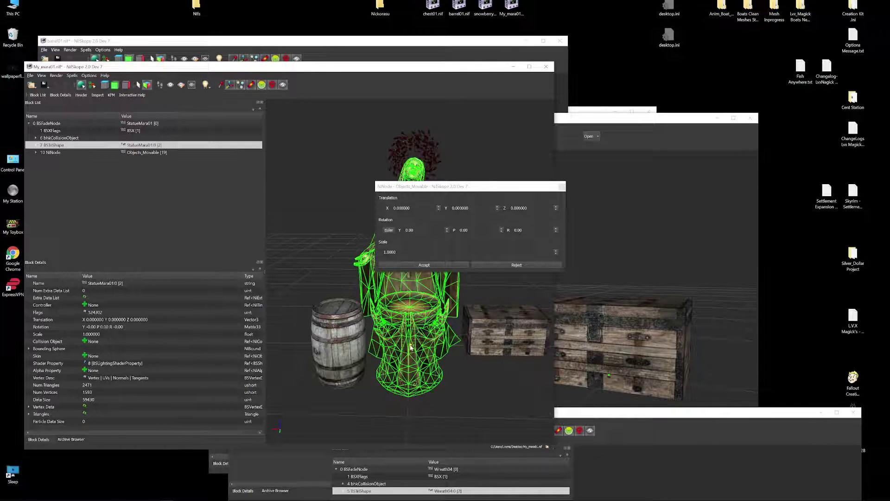
pyautogui.moveTo(411, 347); pyautogui.dragTo(438, 369)
pyautogui.click(444, 369)
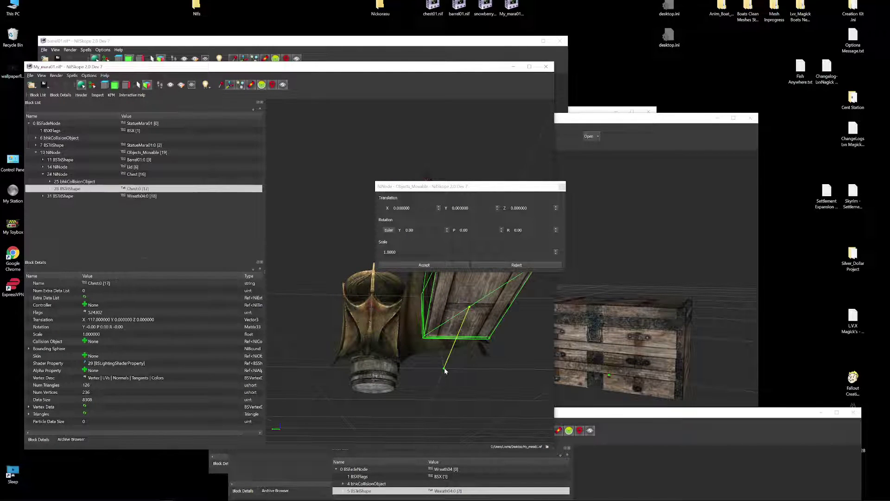
pyautogui.moveTo(443, 371); pyautogui.dragTo(478, 359)
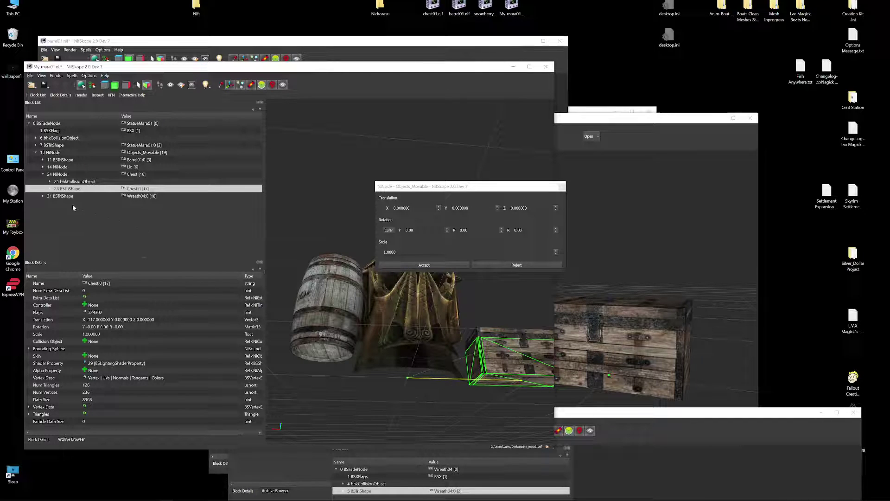
pyautogui.click(42, 174)
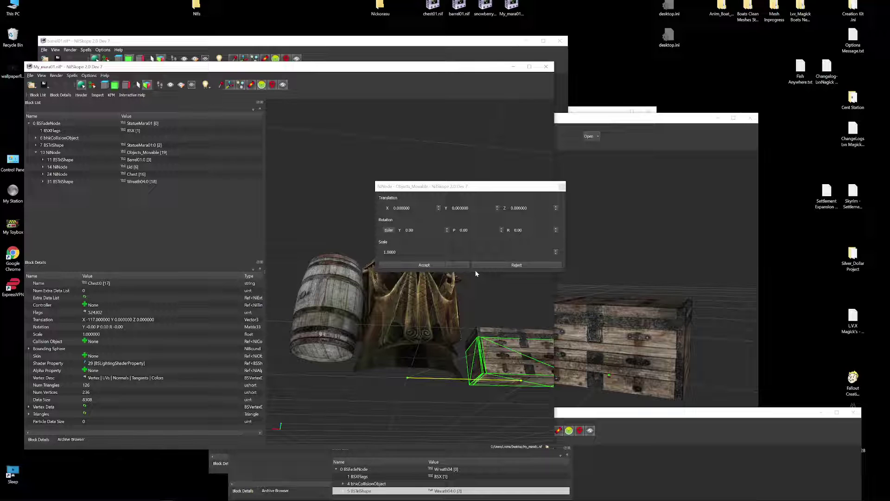
pyautogui.moveTo(464, 306); pyautogui.dragTo(465, 354)
pyautogui.click(563, 186)
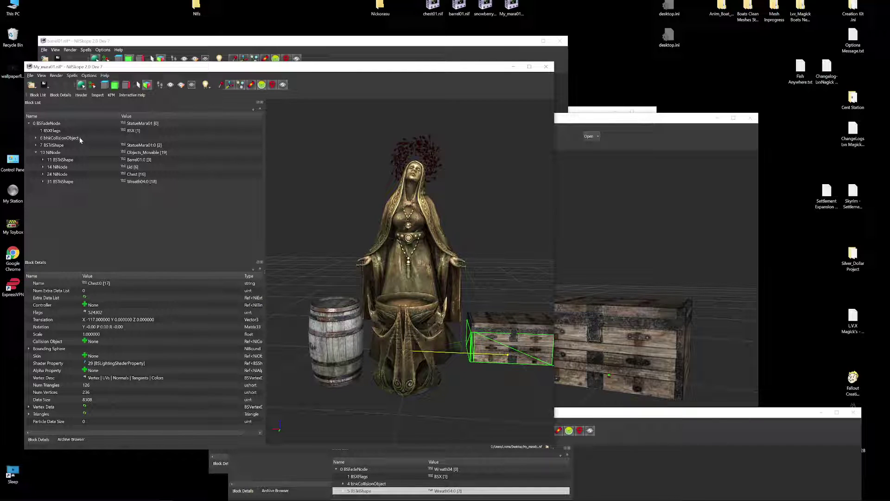
# Raise the Objects_Movable node's Z translation to 53 in its transform editor, with the statue's NIF window maximized
pyautogui.click(29, 123)
pyautogui.click(40, 125)
pyautogui.click(29, 123)
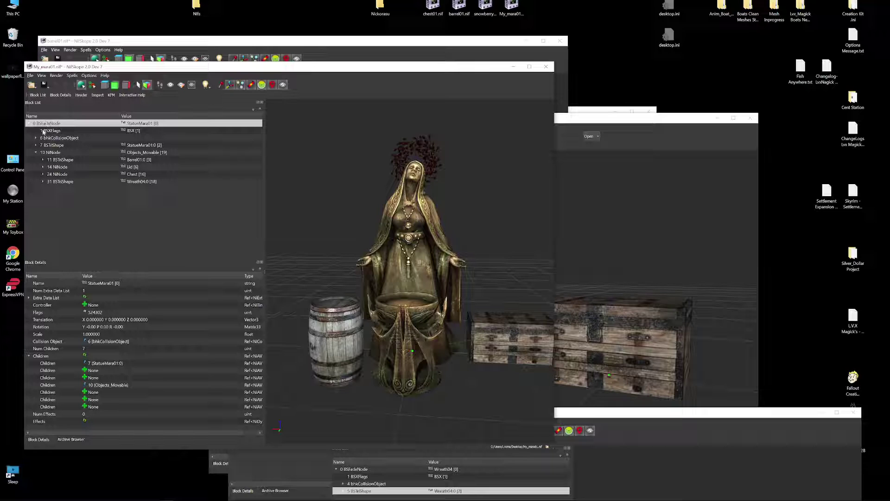
pyautogui.click(36, 152)
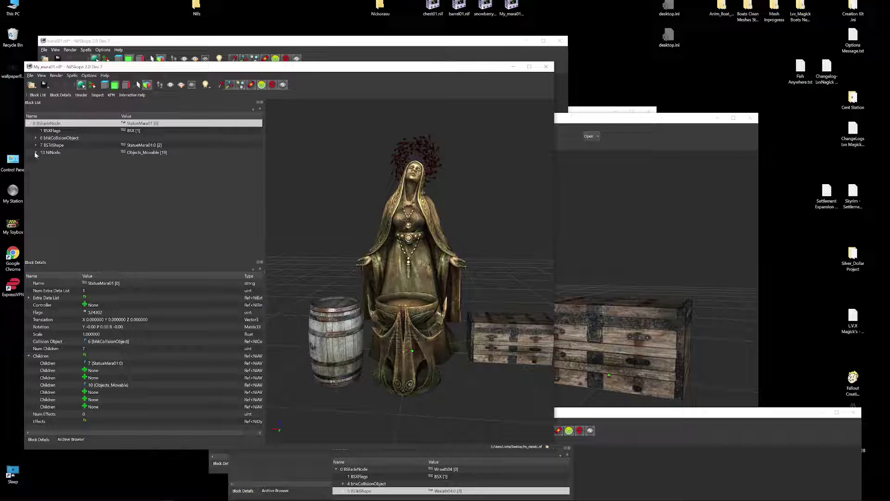
pyautogui.rightClick(79, 152)
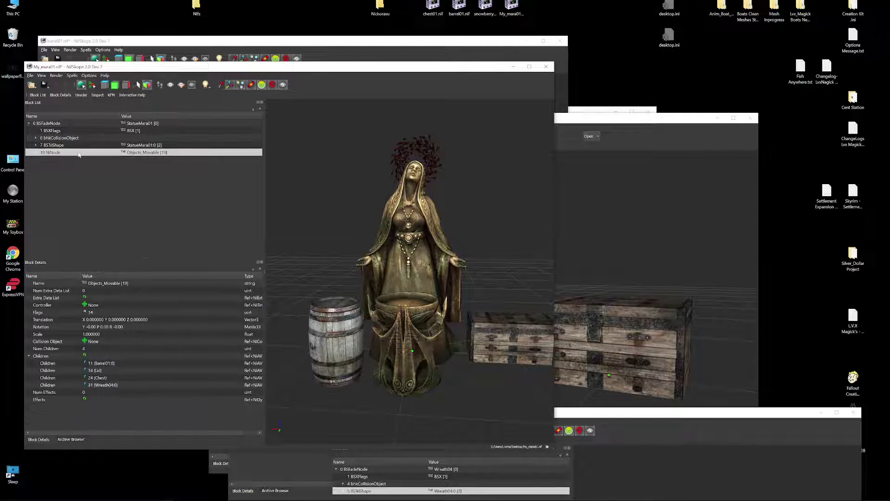
pyautogui.moveTo(104, 186)
pyautogui.click(137, 210)
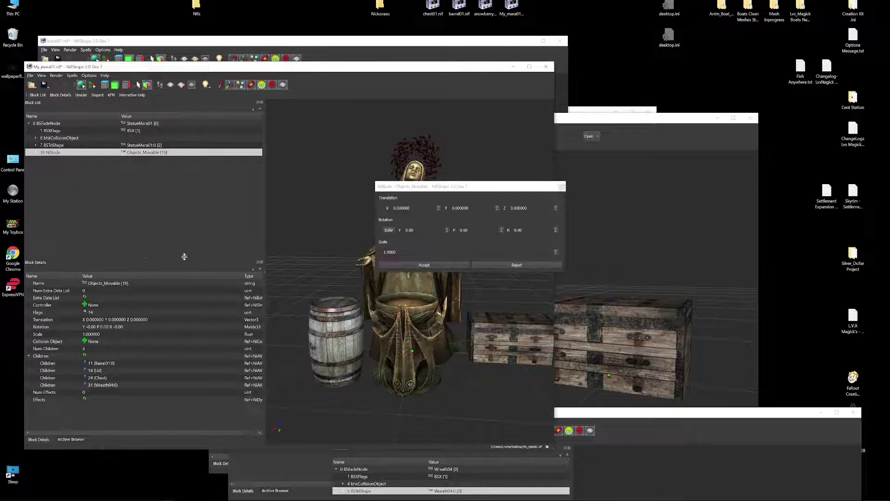
pyautogui.click(528, 207)
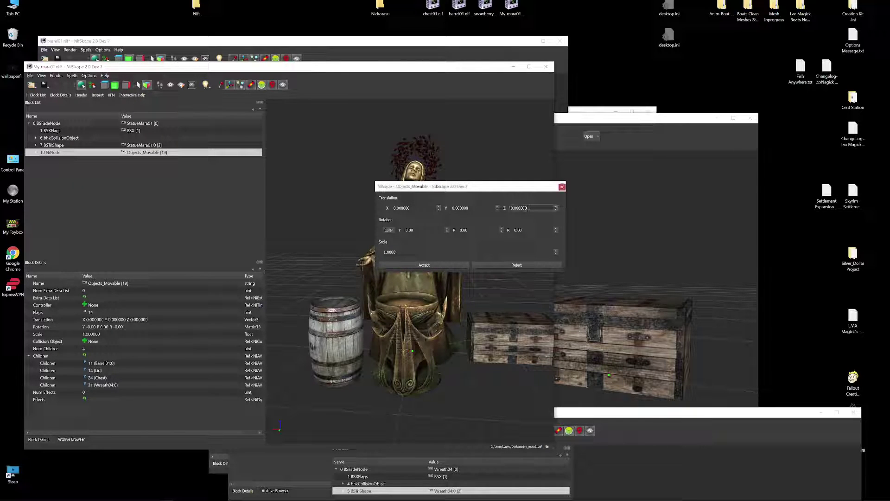
pyautogui.scroll(14, 529, 208)
pyautogui.scroll(20, 529, 208)
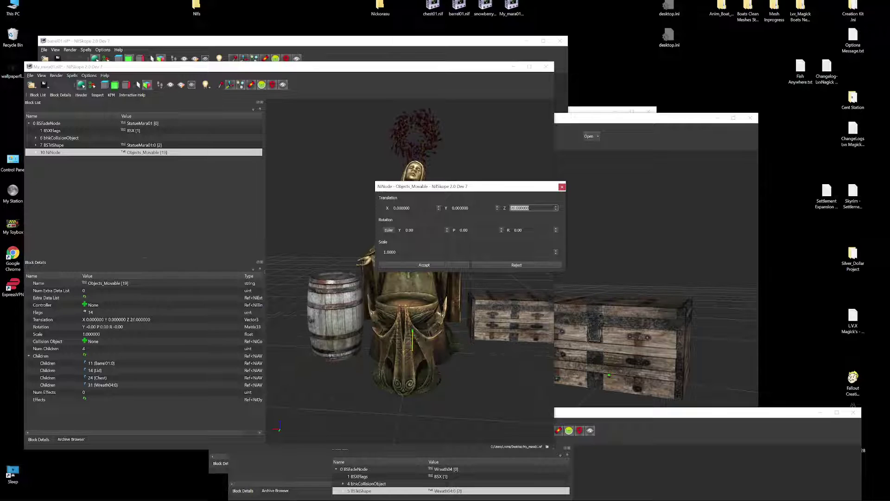
pyautogui.moveTo(482, 186); pyautogui.dragTo(801, 165)
pyautogui.click(530, 67)
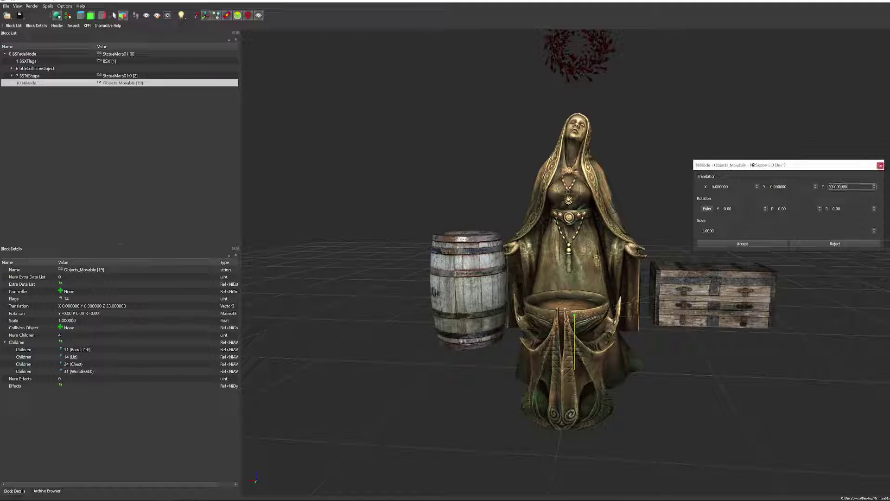
# Move the Objects_Movable node down and up along Z to test the group movement, leaving its Z translation at 2
pyautogui.scroll(-9, 851, 186)
pyautogui.scroll(-20, 851, 186)
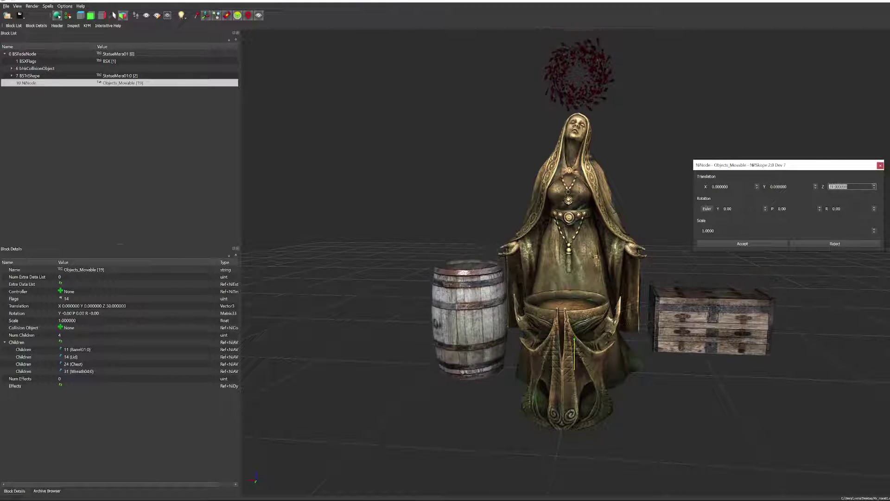
pyautogui.scroll(-20, 851, 187)
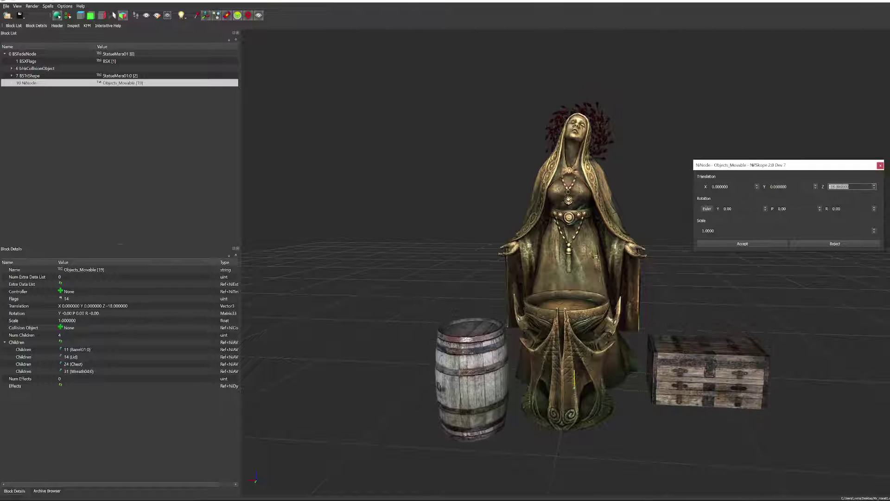
pyautogui.scroll(20, 851, 186)
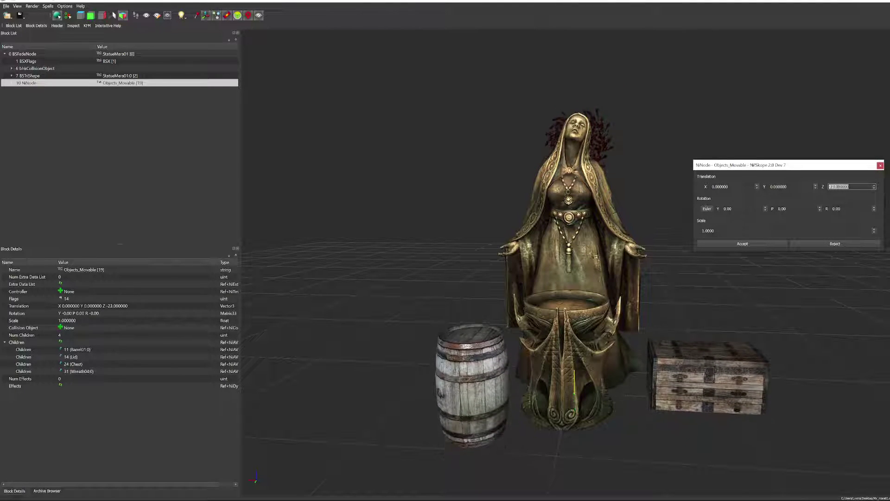
pyautogui.scroll(20, 851, 186)
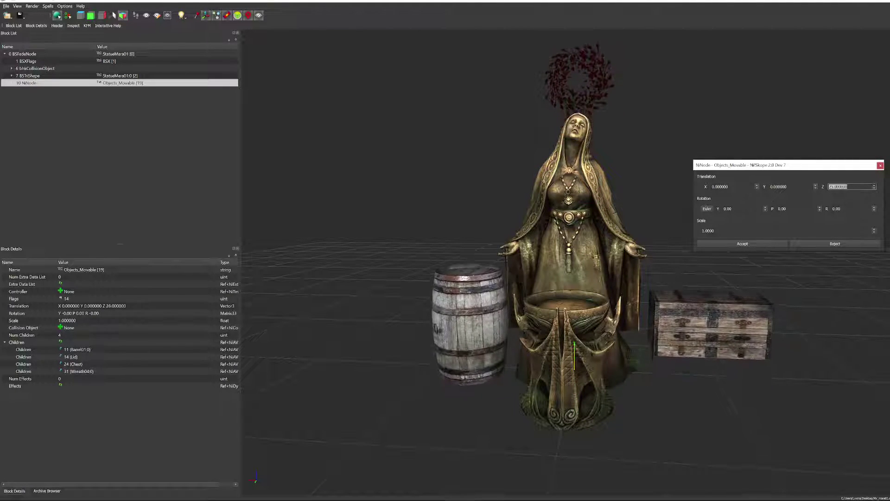
pyautogui.scroll(-20, 851, 187)
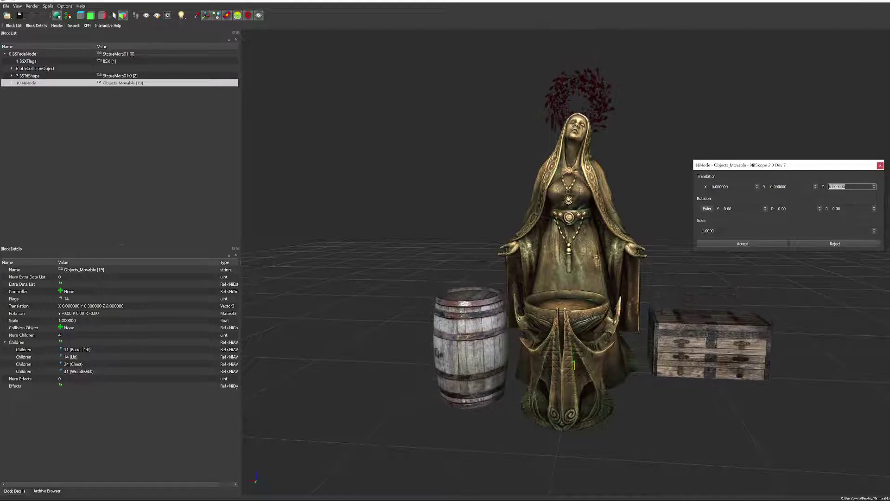
pyautogui.scroll(6, 851, 186)
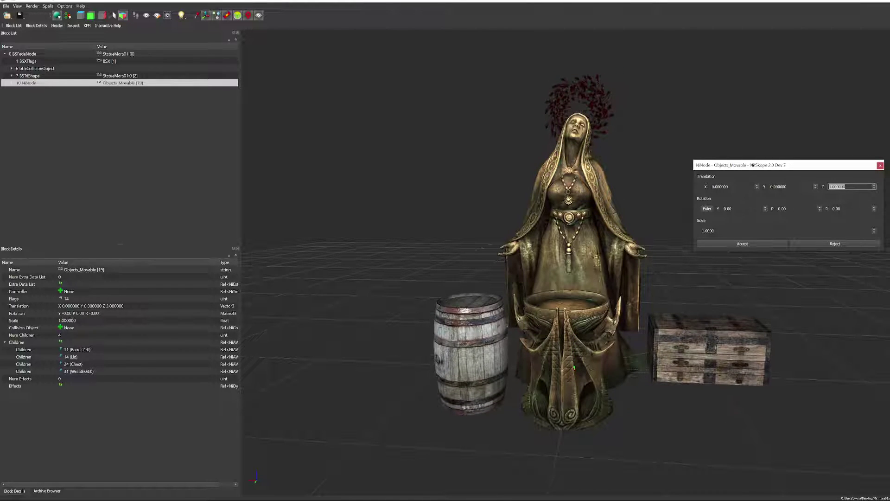
pyautogui.scroll(3, 851, 186)
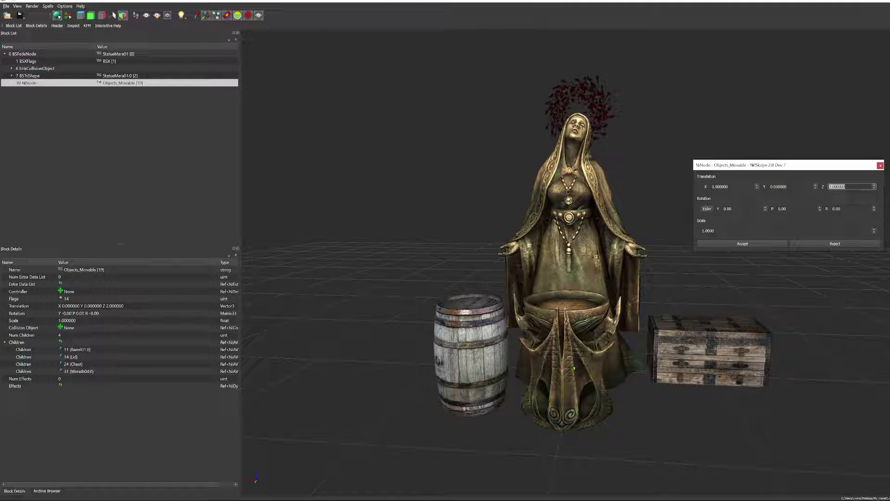
# Lower the Objects_Movable node's Z translation to -22, and raise it back to 0
pyautogui.scroll(-20, 851, 187)
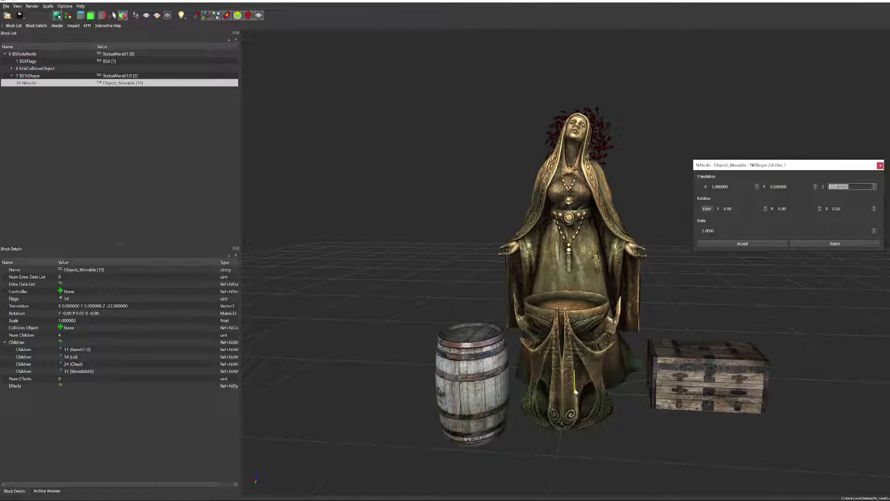
pyautogui.press('Up')
pyautogui.press('Up')
pyautogui.press('Up')
pyautogui.press('Up')
pyautogui.press('Up')
pyautogui.press('Up')
pyautogui.press('Up')
pyautogui.press('Up')
pyautogui.press('Up')
pyautogui.press('Up')
pyautogui.press('Up')
pyautogui.press('Up')
pyautogui.press('Up')
pyautogui.press('Up')
pyautogui.press('Up')
pyautogui.press('Up')
pyautogui.press('Up')
pyautogui.press('Up')
pyautogui.press('Up')
pyautogui.press('Up')
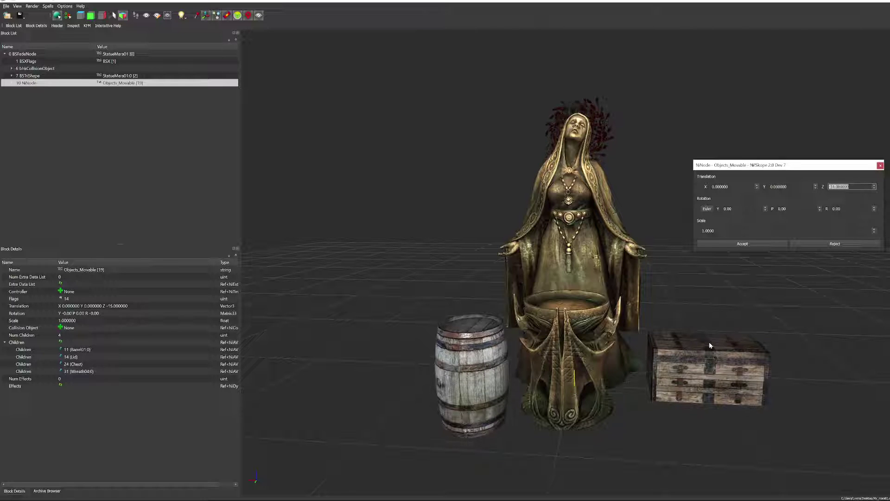
pyautogui.press('Up')
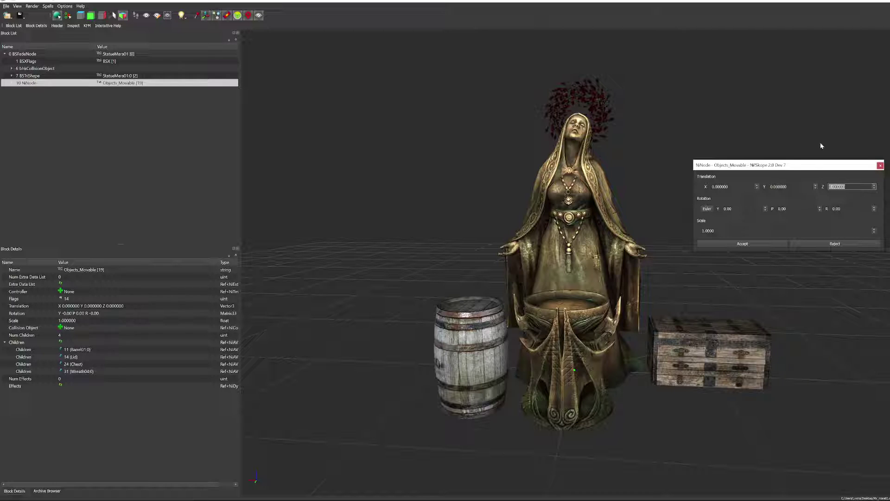
# Lower the Objects_Movable node's Z translation to -69
pyautogui.press('Down')
pyautogui.press('Down')
pyautogui.press('Down')
pyautogui.press('Down')
pyautogui.press('Down')
pyautogui.press('Down')
pyautogui.press('Down')
pyautogui.press('Down')
pyautogui.press('Down')
pyautogui.press('Down')
pyautogui.press('Down')
pyautogui.press('Down')
pyautogui.press('Down')
pyautogui.press('Down')
pyautogui.press('Down')
pyautogui.press('Down')
pyautogui.press('Down')
pyautogui.press('Down')
pyautogui.press('Down')
pyautogui.press('Down')
pyautogui.press('Down')
pyautogui.press('Down')
pyautogui.press('Down')
pyautogui.press('Down')
pyautogui.press('Down')
pyautogui.press('Down')
pyautogui.press('Down')
pyautogui.press('Down')
pyautogui.press('Down')
pyautogui.press('Down')
pyautogui.press('Down')
pyautogui.press('Down')
pyautogui.press('Down')
pyautogui.press('Down')
pyautogui.press('Down')
pyautogui.press('Down')
pyautogui.press('Down')
pyautogui.press('Down')
pyautogui.press('Down')
pyautogui.press('Down')
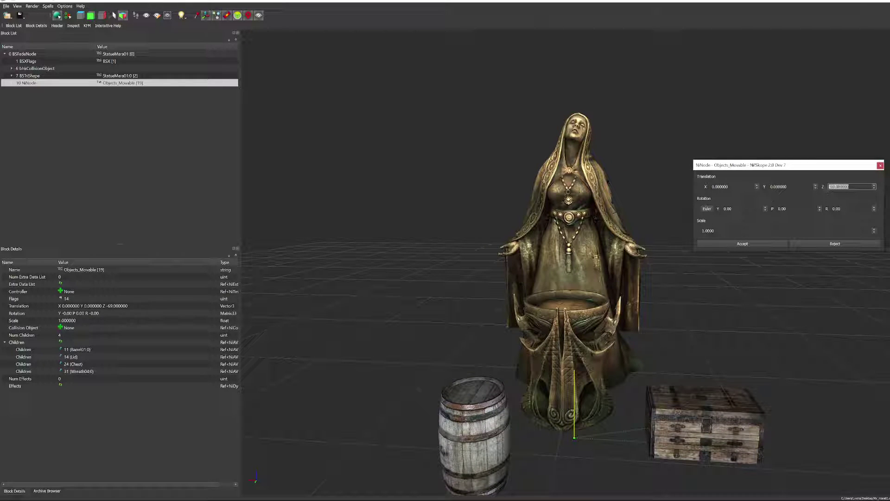
# Rotate the Objects_Movable node around the statue by steadily increasing its R rotation past 180 and on to about -72 degrees
pyautogui.click(841, 209)
pyautogui.press('Up')
pyautogui.press('Up')
pyautogui.press('Up')
pyautogui.press('Up')
pyautogui.press('Up')
pyautogui.press('Up')
pyautogui.press('Up')
pyautogui.press('Up')
pyautogui.press('Up')
pyautogui.press('Up')
pyautogui.press('Up')
pyautogui.press('Up')
pyautogui.press('Up')
pyautogui.press('Up')
pyautogui.press('Up')
pyautogui.press('Up')
pyautogui.press('Up')
pyautogui.press('Up')
pyautogui.press('Up')
pyautogui.press('Up')
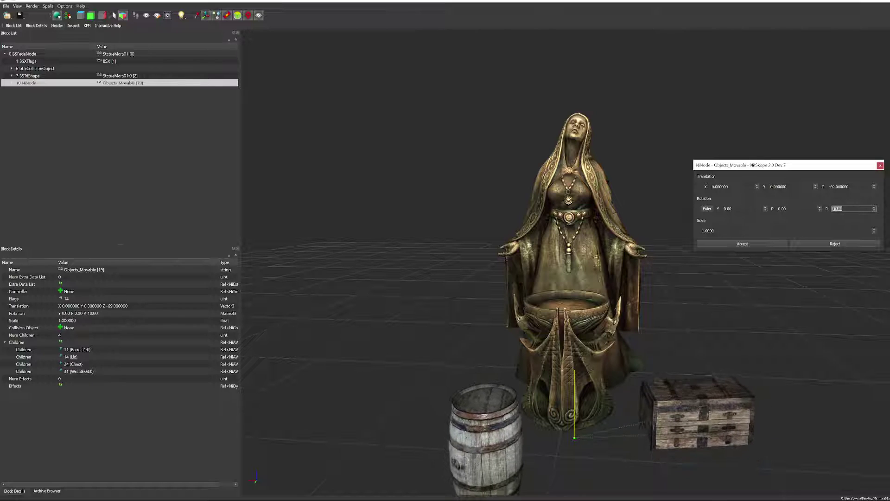
pyautogui.press('Up')
pyautogui.press('Up')
pyautogui.press('Up')
pyautogui.press('Up')
pyautogui.press('Up')
pyautogui.press('Up')
pyautogui.press('Up')
pyautogui.press('Up')
pyautogui.press('Up')
pyautogui.press('Up')
pyautogui.press('Up')
pyautogui.press('Up')
pyautogui.press('Up')
pyautogui.press('Up')
pyautogui.press('Up')
pyautogui.press('Up')
pyautogui.press('Up')
pyautogui.press('Up')
pyautogui.press('Up')
pyautogui.press('Up')
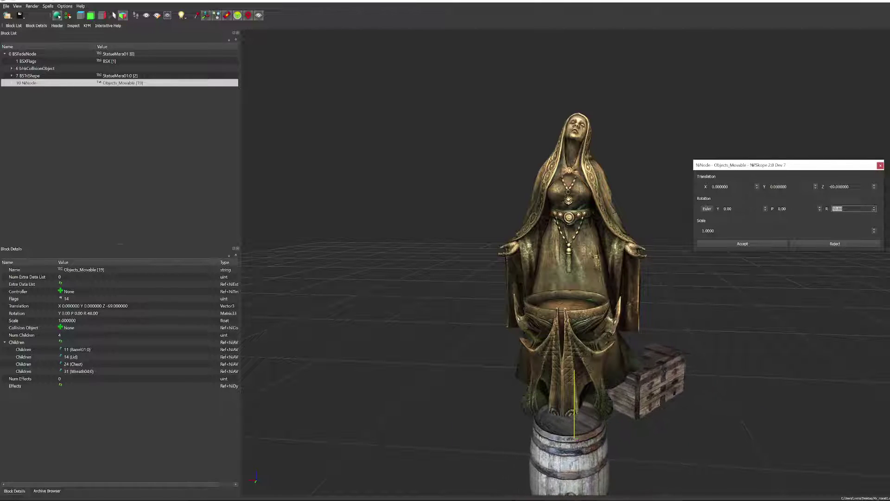
pyautogui.press('Up')
pyautogui.press('Up')
pyautogui.press('Up')
pyautogui.press('Up')
pyautogui.press('Up')
pyautogui.press('Up')
pyautogui.press('Up')
pyautogui.press('Up')
pyautogui.press('Up')
pyautogui.press('Up')
pyautogui.press('Up')
pyautogui.press('Up')
pyautogui.press('Up')
pyautogui.press('Up')
pyautogui.press('Up')
pyautogui.press('Up')
pyautogui.press('Up')
pyautogui.press('Up')
pyautogui.press('Up')
pyautogui.press('Up')
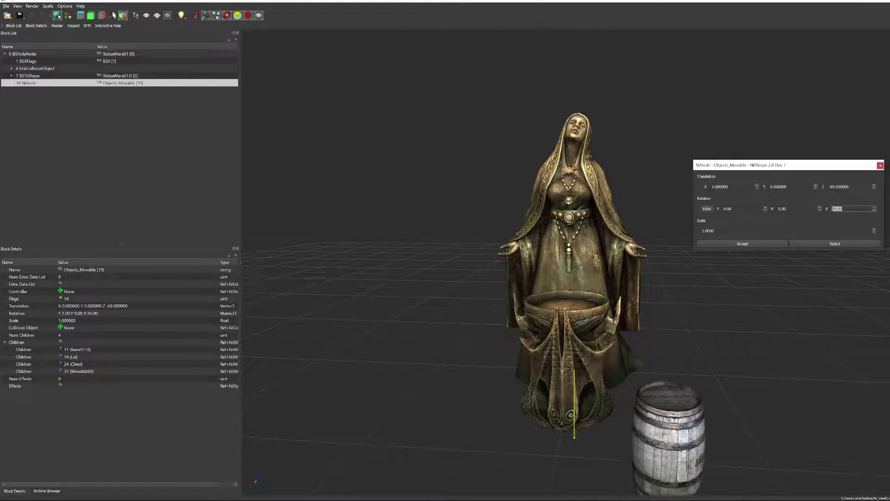
pyautogui.press('Up')
pyautogui.press('Up')
pyautogui.press('Up')
pyautogui.press('Up')
pyautogui.press('Up')
pyautogui.press('Up')
pyautogui.press('Up')
pyautogui.press('Up')
pyautogui.press('Up')
pyautogui.press('Up')
pyautogui.press('Up')
pyautogui.press('Up')
pyautogui.press('Up')
pyautogui.press('Up')
pyautogui.press('Up')
pyautogui.press('Up')
pyautogui.press('Up')
pyautogui.press('Up')
pyautogui.press('Up')
pyautogui.press('Up')
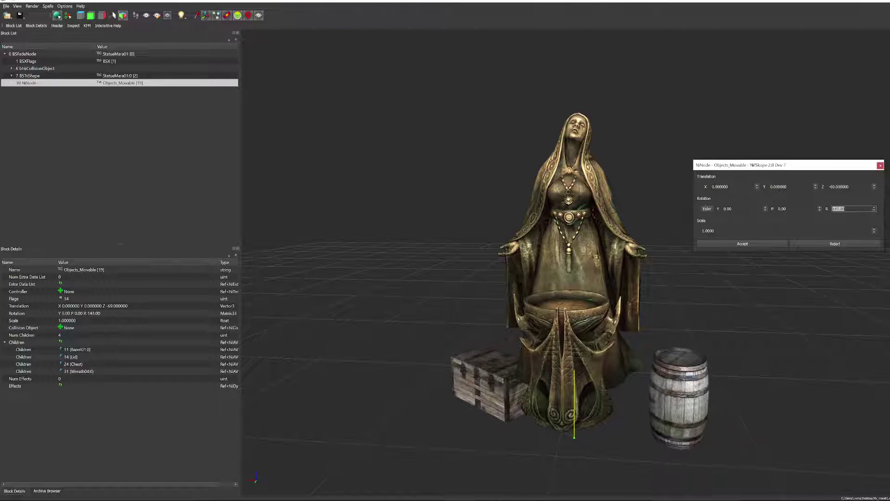
pyautogui.press('Up')
pyautogui.press('Up')
pyautogui.press('Up')
pyautogui.press('Up')
pyautogui.press('Up')
pyautogui.press('Up')
pyautogui.press('Up')
pyautogui.press('Up')
pyautogui.press('Up')
pyautogui.press('Up')
pyautogui.press('Up')
pyautogui.press('Up')
pyautogui.press('Up')
pyautogui.press('Up')
pyautogui.press('Up')
pyautogui.press('Up')
pyautogui.press('Up')
pyautogui.press('Up')
pyautogui.press('Up')
pyautogui.press('Up')
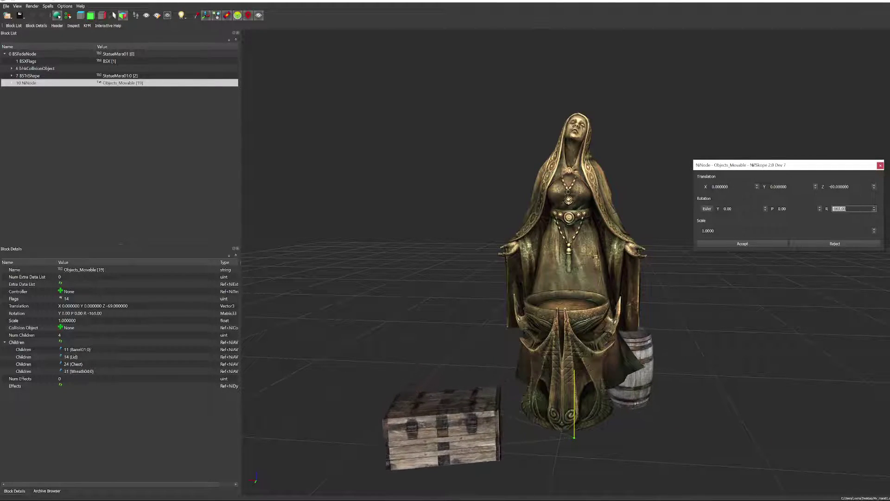
pyautogui.press('Up')
pyautogui.press('Up')
pyautogui.press('Up')
pyautogui.press('Up')
pyautogui.press('Up')
pyautogui.press('Up')
pyautogui.press('Up')
pyautogui.press('Up')
pyautogui.press('Up')
pyautogui.press('Up')
pyautogui.press('Up')
pyautogui.press('Up')
pyautogui.press('Up')
pyautogui.press('Up')
pyautogui.press('Up')
pyautogui.press('Up')
pyautogui.press('Up')
pyautogui.press('Up')
pyautogui.press('Up')
pyautogui.press('Up')
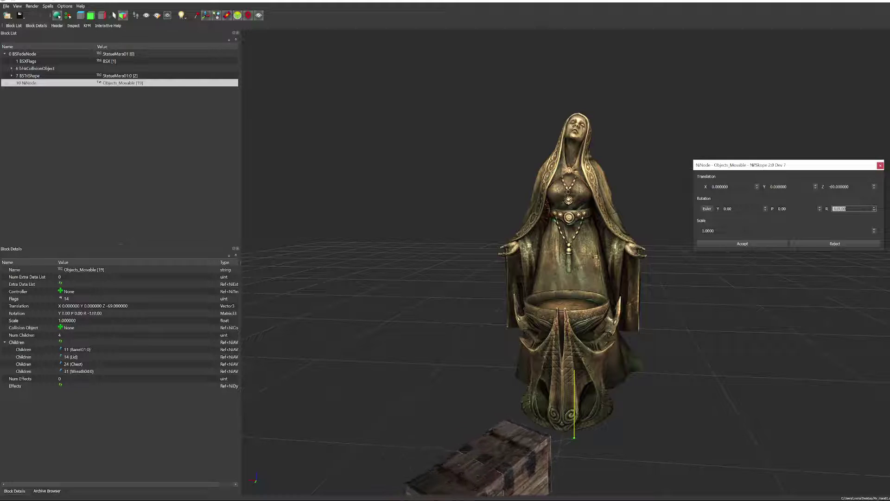
pyautogui.press('Up')
pyautogui.press('Up')
pyautogui.press('Up')
pyautogui.press('Up')
pyautogui.press('Up')
pyautogui.press('Up')
pyautogui.press('Up')
pyautogui.press('Up')
pyautogui.press('Up')
pyautogui.press('Up')
pyautogui.press('Up')
pyautogui.press('Up')
pyautogui.press('Up')
pyautogui.press('Up')
pyautogui.press('Up')
pyautogui.press('Up')
pyautogui.press('Up')
pyautogui.press('Up')
pyautogui.press('Up')
pyautogui.press('Up')
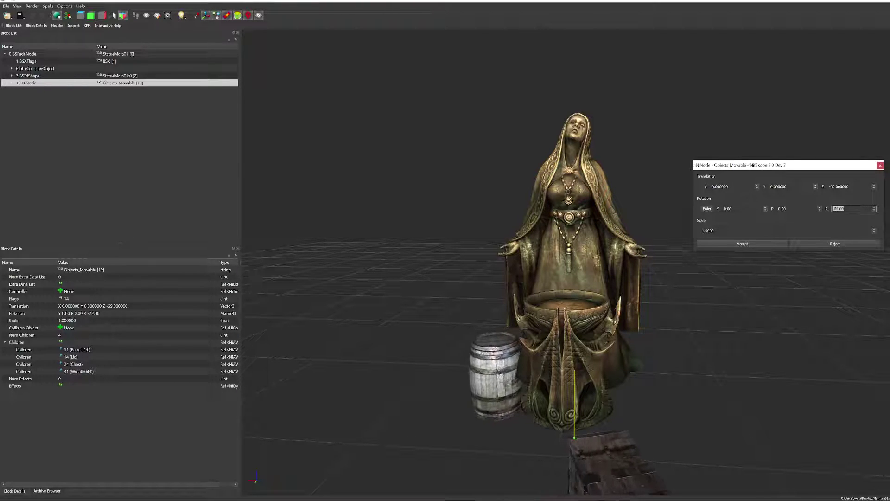
# Rotate the Objects_Movable node around the statue by steadily increasing its R rotation to 0 degrees
pyautogui.press('Up')
pyautogui.press('Up')
pyautogui.press('Up')
pyautogui.press('Up')
pyautogui.press('Up')
pyautogui.press('Up')
pyautogui.press('Up')
pyautogui.press('Up')
pyautogui.press('Up')
pyautogui.press('Up')
pyautogui.press('Up')
pyautogui.press('Up')
pyautogui.press('Up')
pyautogui.press('Up')
pyautogui.press('Up')
pyautogui.press('Up')
pyautogui.press('Up')
pyautogui.press('Up')
pyautogui.press('Up')
pyautogui.press('Up')
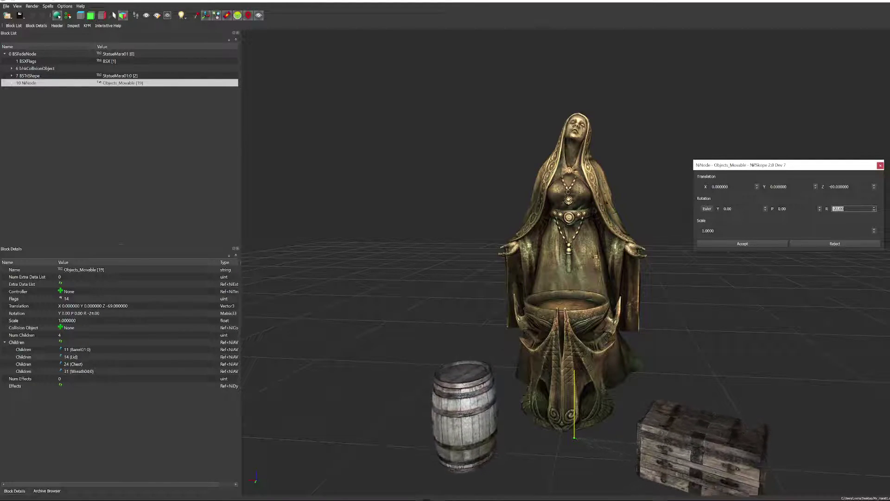
pyautogui.press('Up')
pyautogui.press('Up')
pyautogui.press('Up')
pyautogui.press('Up')
pyautogui.press('Up')
pyautogui.press('Up')
pyautogui.press('Up')
pyautogui.press('Up')
pyautogui.press('Up')
pyautogui.press('Up')
# Switch the rotation display from Euler to Axis and reject the test transform of the Objects_Movable node
pyautogui.click(707, 209)
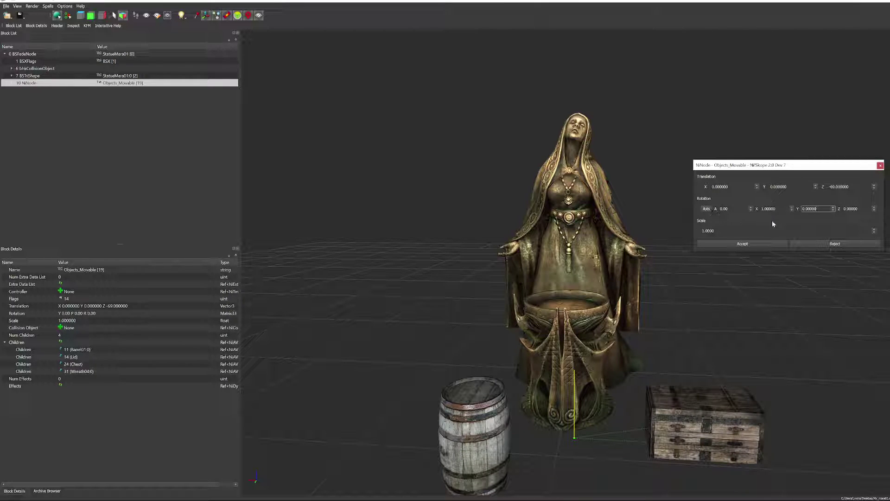
pyautogui.click(822, 246)
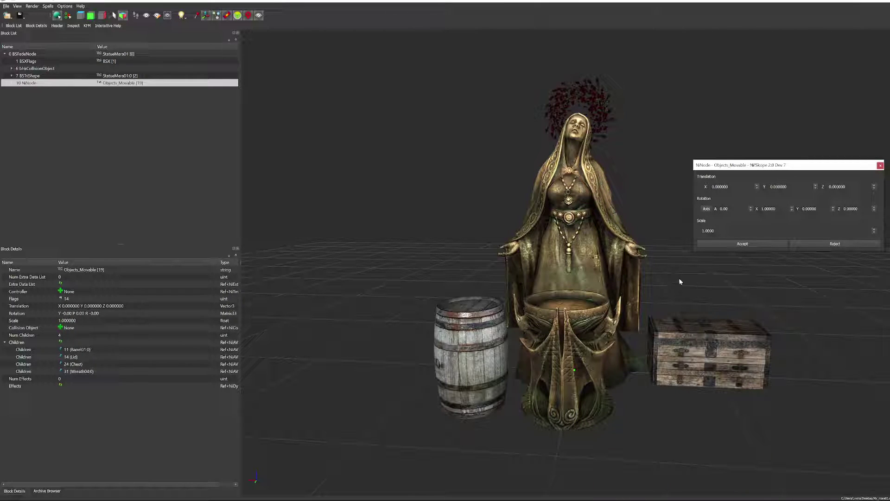
# Switch the rotation display from Axis to Euler and steadily increase the Objects_Movable node's Y rotation through nearly a full turn to -2 degrees
pyautogui.click(706, 209)
pyautogui.press('Up')
pyautogui.press('Up')
pyautogui.press('Up')
pyautogui.press('Up')
pyautogui.press('Up')
pyautogui.press('Up')
pyautogui.press('Up')
pyautogui.press('Up')
pyautogui.press('Up')
pyautogui.press('Up')
pyautogui.press('Up')
pyautogui.press('Up')
pyautogui.press('Up')
pyautogui.press('Up')
pyautogui.press('Up')
pyautogui.press('Up')
pyautogui.press('Up')
pyautogui.press('Up')
pyautogui.press('Up')
pyautogui.press('Up')
pyautogui.press('Up')
pyautogui.press('Up')
pyautogui.press('Up')
pyautogui.press('Up')
pyautogui.press('Up')
pyautogui.press('Up')
pyautogui.press('Up')
pyautogui.press('Up')
pyautogui.press('Up')
pyautogui.press('Up')
pyautogui.press('Up')
pyautogui.press('Up')
pyautogui.press('Up')
pyautogui.press('Up')
pyautogui.press('Up')
pyautogui.press('Up')
pyautogui.press('Up')
pyautogui.press('Up')
pyautogui.press('Up')
pyautogui.press('Up')
pyautogui.press('Up')
pyautogui.press('Up')
pyautogui.press('Up')
pyautogui.press('Up')
pyautogui.press('Up')
pyautogui.press('Up')
pyautogui.press('Up')
pyautogui.press('Up')
pyautogui.press('Up')
pyautogui.press('Up')
pyautogui.press('Up')
pyautogui.press('Up')
pyautogui.press('Up')
pyautogui.press('Up')
pyautogui.press('Up')
pyautogui.press('Up')
pyautogui.press('Up')
pyautogui.press('Up')
pyautogui.press('Up')
pyautogui.press('Up')
pyautogui.press('Up')
pyautogui.press('Up')
pyautogui.press('Up')
pyautogui.press('Up')
pyautogui.press('Up')
pyautogui.press('Up')
pyautogui.press('Up')
pyautogui.press('Up')
pyautogui.press('Up')
pyautogui.press('Up')
pyautogui.press('Up')
pyautogui.press('Up')
pyautogui.press('Up')
pyautogui.press('Up')
pyautogui.press('Up')
pyautogui.press('Up')
pyautogui.press('Up')
pyautogui.press('Up')
pyautogui.press('Up')
pyautogui.press('Up')
pyautogui.press('Up')
pyautogui.press('Up')
pyautogui.press('Up')
pyautogui.press('Up')
pyautogui.press('Up')
pyautogui.press('Up')
pyautogui.press('Up')
pyautogui.press('Up')
pyautogui.press('Up')
pyautogui.press('Up')
pyautogui.press('Up')
pyautogui.press('Up')
pyautogui.press('Up')
pyautogui.press('Up')
pyautogui.press('Up')
pyautogui.press('Up')
pyautogui.press('Up')
pyautogui.press('Up')
pyautogui.press('Up')
pyautogui.press('Up')
pyautogui.press('Up')
pyautogui.press('Up')
pyautogui.press('Up')
pyautogui.press('Up')
pyautogui.press('Up')
pyautogui.press('Up')
pyautogui.press('Up')
pyautogui.press('Up')
pyautogui.press('Up')
pyautogui.press('Up')
pyautogui.press('Up')
pyautogui.press('Up')
pyautogui.press('Up')
pyautogui.press('Up')
pyautogui.press('Up')
pyautogui.press('Up')
pyautogui.press('Up')
pyautogui.press('Up')
pyautogui.press('Up')
pyautogui.press('Up')
pyautogui.press('Up')
pyautogui.press('Up')
pyautogui.press('Up')
pyautogui.press('Up')
pyautogui.press('Up')
pyautogui.press('Up')
pyautogui.press('Up')
pyautogui.press('Up')
pyautogui.press('Up')
pyautogui.press('Up')
pyautogui.press('Up')
pyautogui.press('Up')
pyautogui.press('Up')
pyautogui.press('Up')
pyautogui.press('Up')
pyautogui.press('Up')
pyautogui.press('Up')
pyautogui.press('Up')
pyautogui.press('Up')
pyautogui.press('Up')
pyautogui.press('Up')
pyautogui.press('Up')
pyautogui.press('Up')
pyautogui.press('Up')
pyautogui.press('Up')
pyautogui.press('Up')
pyautogui.press('Up')
pyautogui.press('Up')
pyautogui.press('Up')
pyautogui.press('Up')
pyautogui.press('Up')
pyautogui.press('Up')
pyautogui.press('Up')
pyautogui.press('Up')
pyautogui.press('Up')
pyautogui.press('Up')
pyautogui.press('Up')
pyautogui.press('Up')
pyautogui.press('Up')
pyautogui.press('Up')
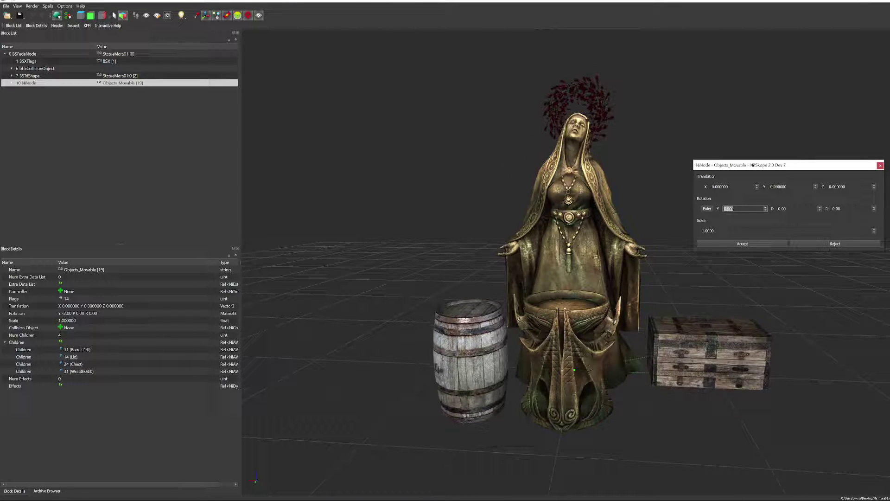
# Step the Objects_Movable node's scale up to 3, down to -1 and back to 1 to test resizing the group
pyautogui.click(713, 231)
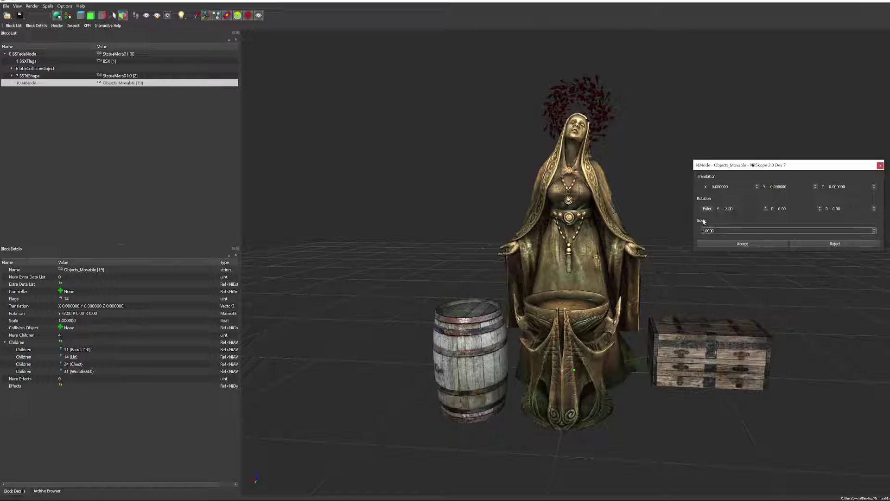
pyautogui.press('Up')
pyautogui.press('Up')
pyautogui.press('Up')
pyautogui.press('Down')
pyautogui.press('Down')
pyautogui.press('Down')
pyautogui.press('Down')
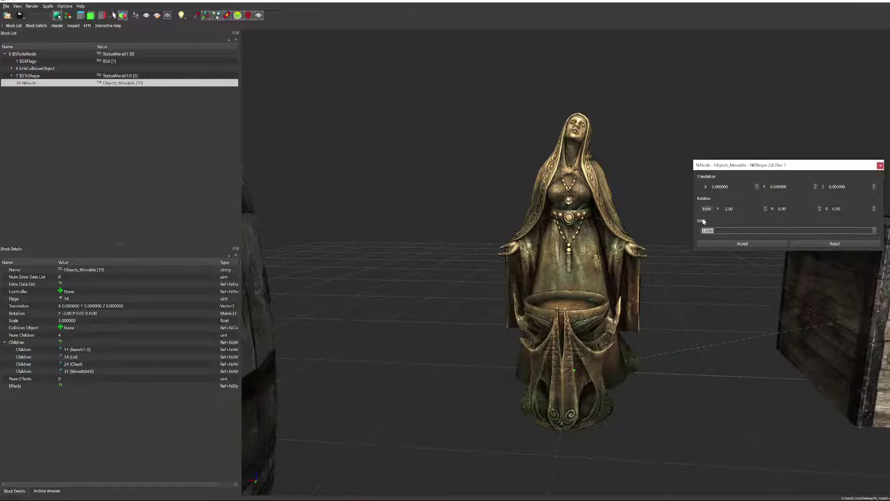
pyautogui.press('Down')
pyautogui.press('Up')
pyautogui.press('Up')
pyautogui.press('Up')
pyautogui.press('Down')
pyautogui.press('Down')
pyautogui.press('Down')
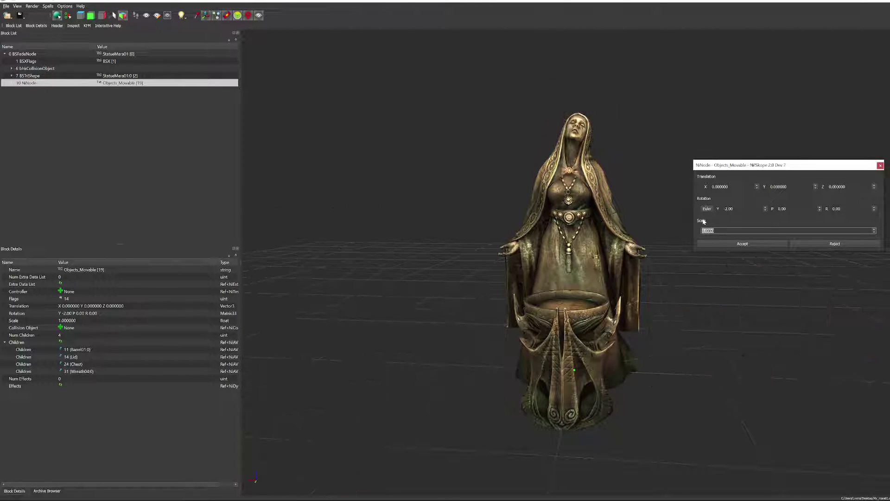
pyautogui.press('Up')
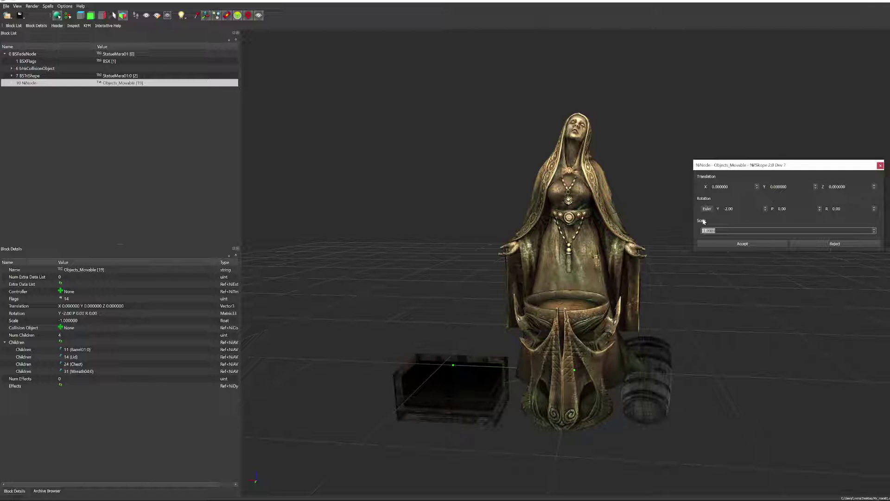
pyautogui.press('Up')
pyautogui.press('Up')
pyautogui.press('Up')
pyautogui.press('Down')
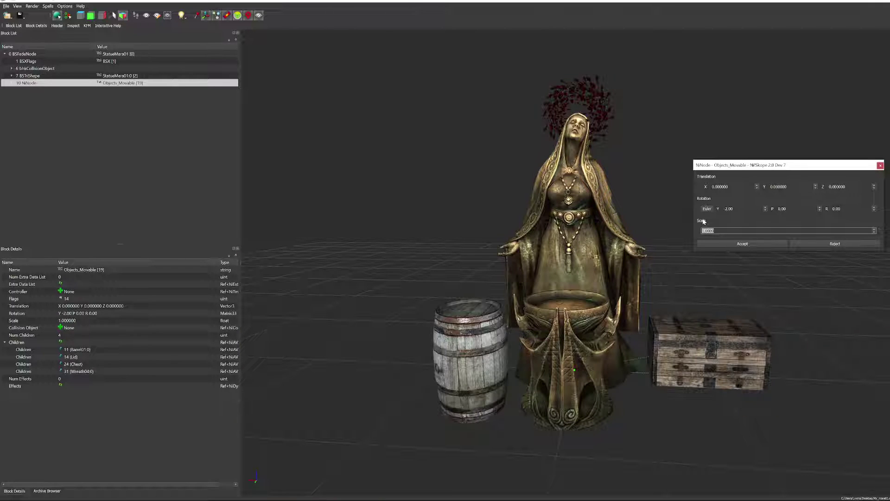
# Set the Objects_Movable node's scale to 0.4
pyautogui.click(704, 231)
pyautogui.press('Down')
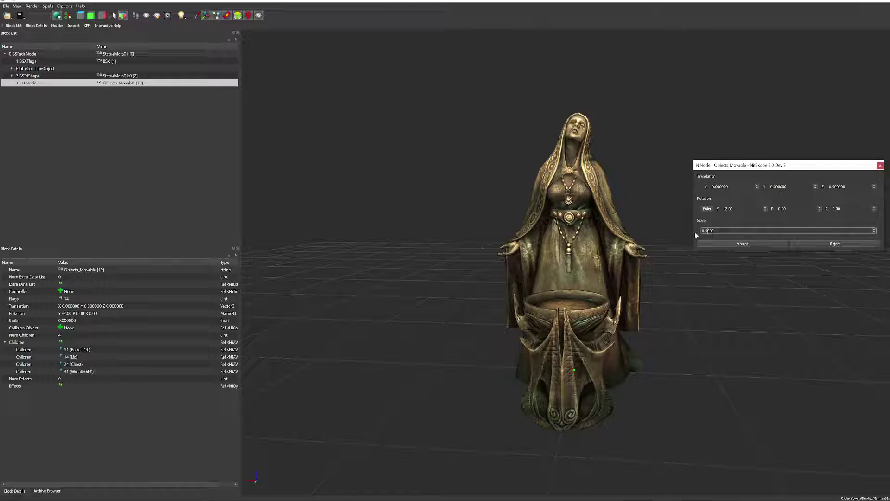
pyautogui.press('BackSpace')
pyautogui.write('4')
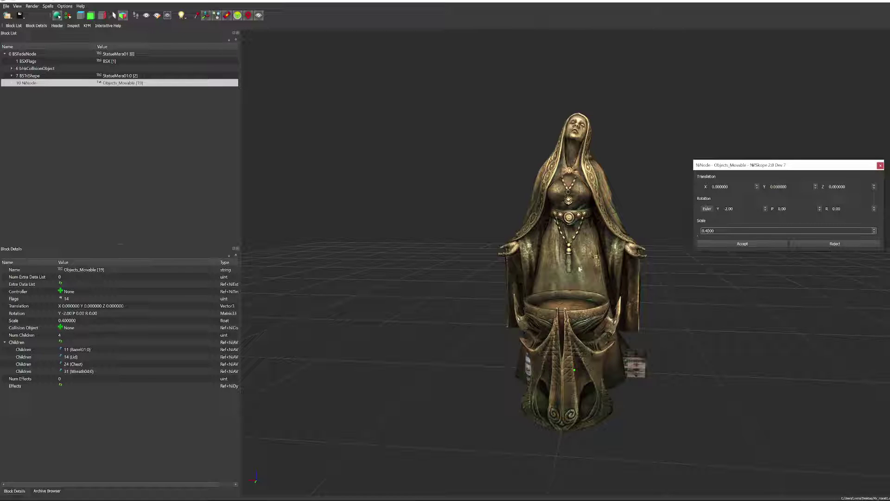
# Move the Objects_Movable node out in front of the statue by increasing its Y translation to about 100, and accept the transform
pyautogui.click(644, 366)
pyautogui.moveTo(676, 382); pyautogui.dragTo(723, 320)
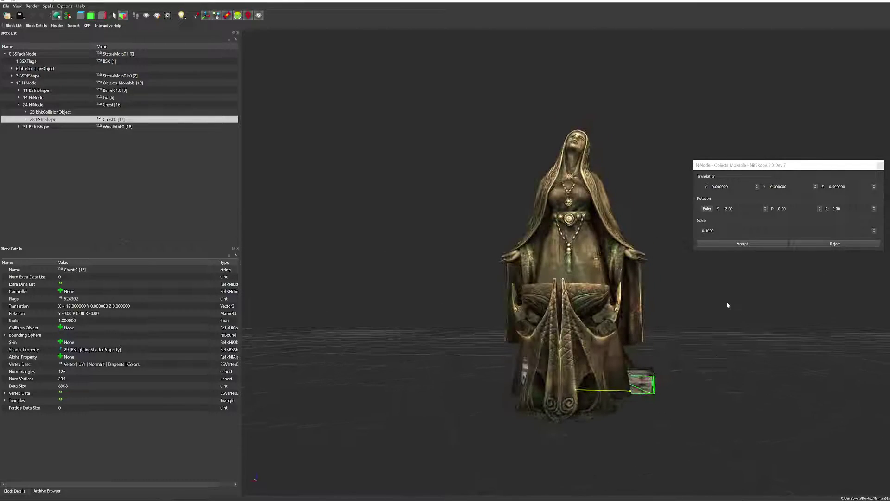
pyautogui.click(789, 187)
pyautogui.press('Up')
pyautogui.press('Up')
pyautogui.press('Up')
pyautogui.press('Up')
pyautogui.press('Up')
pyautogui.press('Up')
pyautogui.press('Up')
pyautogui.press('Up')
pyautogui.press('Up')
pyautogui.press('Up')
pyautogui.press('Up')
pyautogui.press('Up')
pyautogui.press('Up')
pyautogui.press('Up')
pyautogui.press('Up')
pyautogui.press('Up')
pyautogui.press('Up')
pyautogui.press('Up')
pyautogui.press('Up')
pyautogui.press('Up')
pyautogui.press('Up')
pyautogui.press('Up')
pyautogui.press('Up')
pyautogui.press('Up')
pyautogui.press('Up')
pyautogui.press('Up')
pyautogui.press('Up')
pyautogui.press('Up')
pyautogui.press('Up')
pyautogui.press('Up')
pyautogui.press('Up')
pyautogui.press('Up')
pyautogui.press('Up')
pyautogui.press('Up')
pyautogui.press('Up')
pyautogui.press('Up')
pyautogui.press('Up')
pyautogui.press('Up')
pyautogui.press('Up')
pyautogui.press('Up')
pyautogui.press('Up')
pyautogui.press('Up')
pyautogui.press('Up')
pyautogui.press('Up')
pyautogui.press('Up')
pyautogui.press('Up')
pyautogui.press('Up')
pyautogui.press('Up')
pyautogui.press('Up')
pyautogui.press('Up')
pyautogui.press('Up')
pyautogui.press('Up')
pyautogui.press('Up')
pyautogui.press('Up')
pyautogui.press('Up')
pyautogui.press('Up')
pyautogui.press('Up')
pyautogui.press('Up')
pyautogui.press('Down')
pyautogui.press('Down')
pyautogui.press('Down')
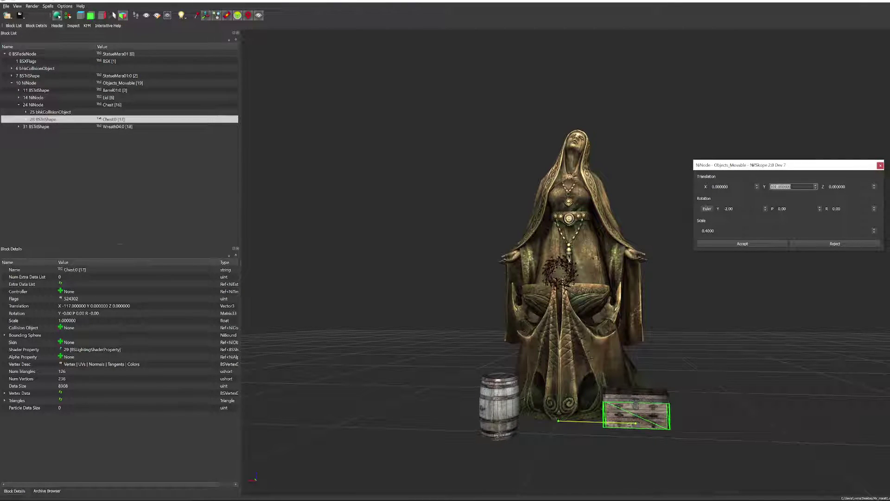
pyautogui.click(575, 267)
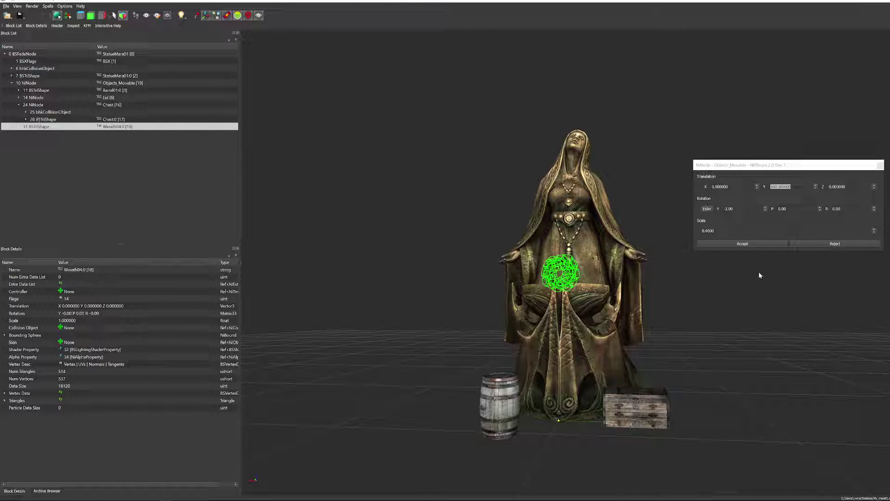
pyautogui.click(743, 244)
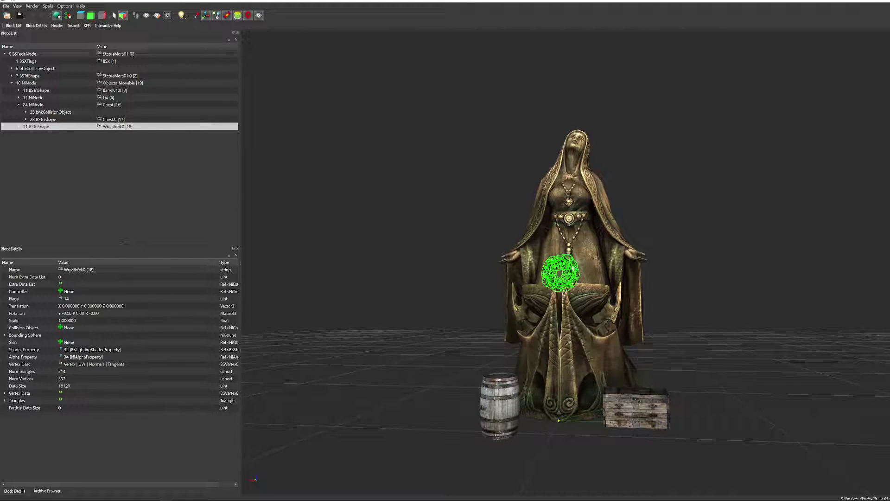
# Edit the wreath shape's transform to a scale of 2 and accept it
pyautogui.rightClick(574, 267)
pyautogui.moveTo(599, 316)
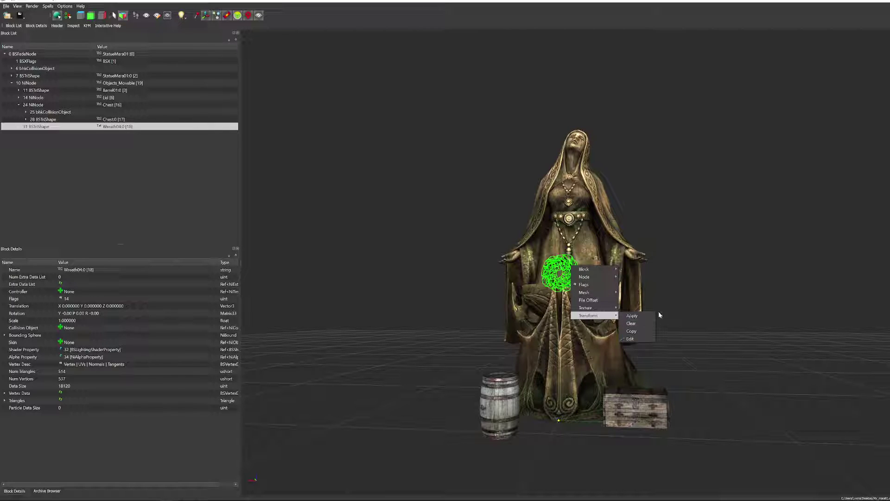
pyautogui.click(631, 339)
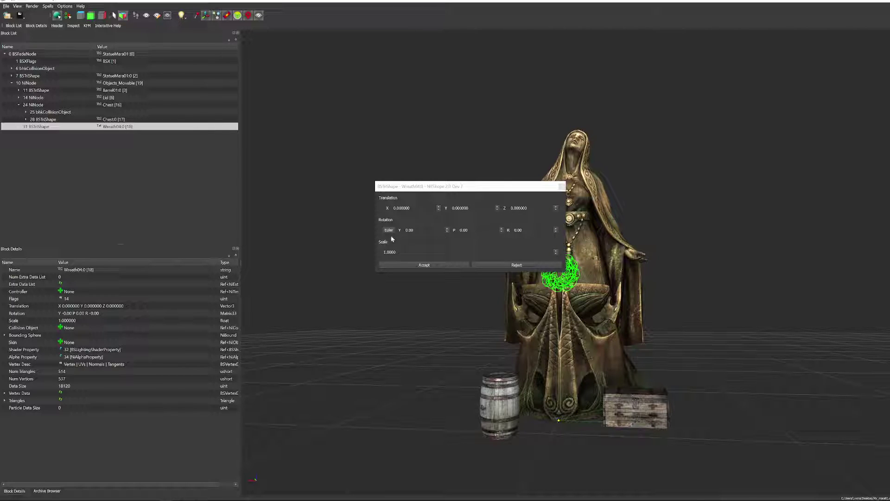
pyautogui.scroll(2, 470, 252)
pyautogui.scroll(-1, 470, 252)
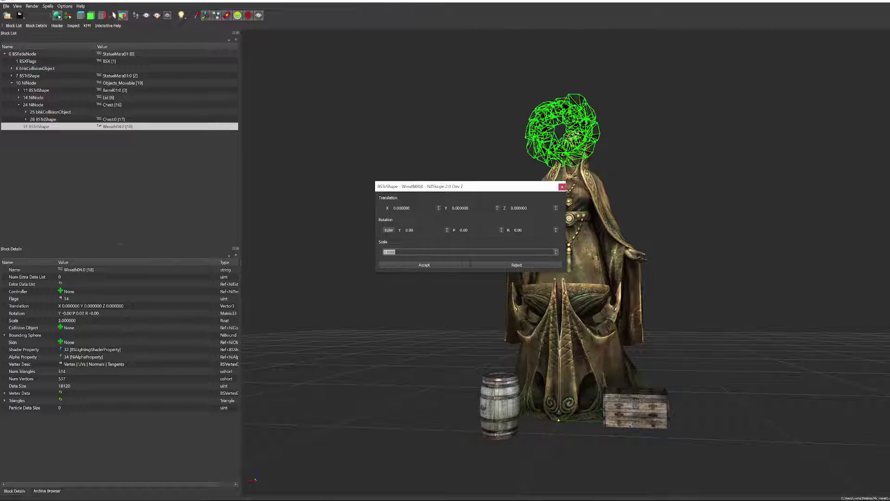
pyautogui.click(425, 266)
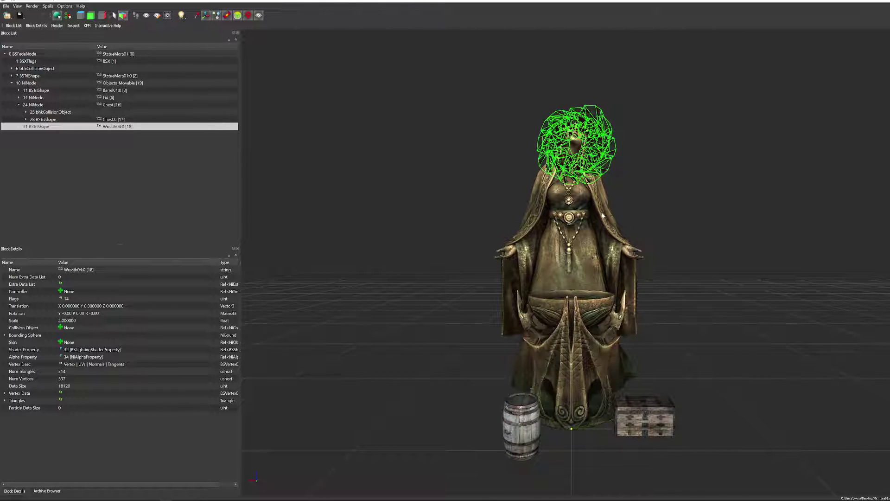
# Reopen the wreath's transform and move it back behind the statue's head with a Y translation of -249
pyautogui.click(603, 215)
pyautogui.click(616, 147)
pyautogui.rightClick(85, 128)
pyautogui.moveTo(139, 168)
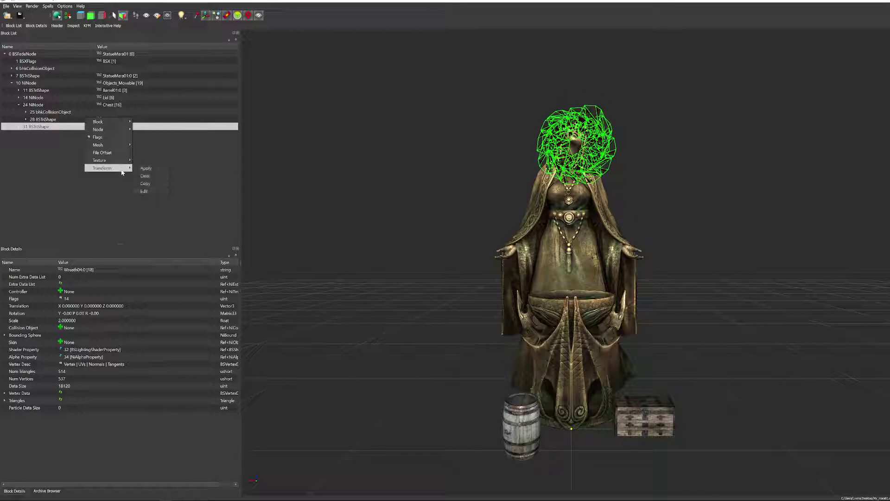
pyautogui.click(145, 185)
pyautogui.click(470, 208)
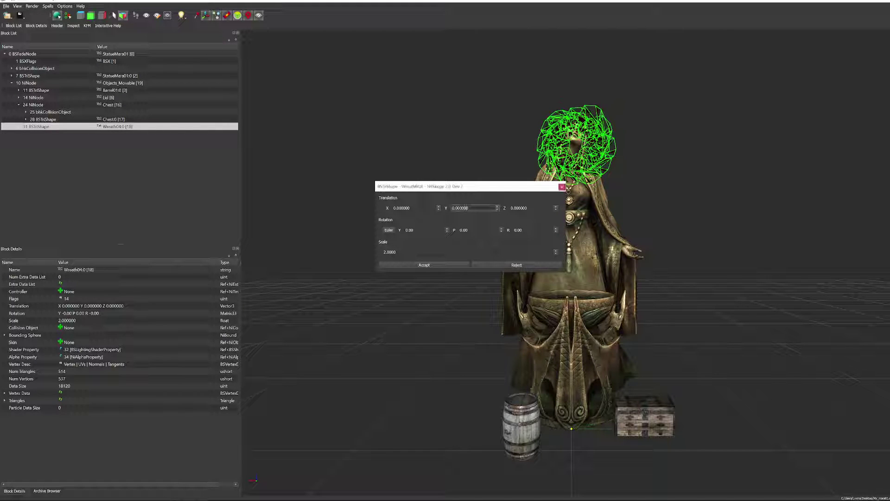
pyautogui.scroll(16, 469, 208)
pyautogui.scroll(-20, 470, 207)
pyautogui.scroll(-20, 469, 208)
pyautogui.scroll(-20, 469, 208)
pyautogui.scroll(-20, 469, 208)
pyautogui.scroll(-20, 470, 208)
pyautogui.scroll(-20, 470, 208)
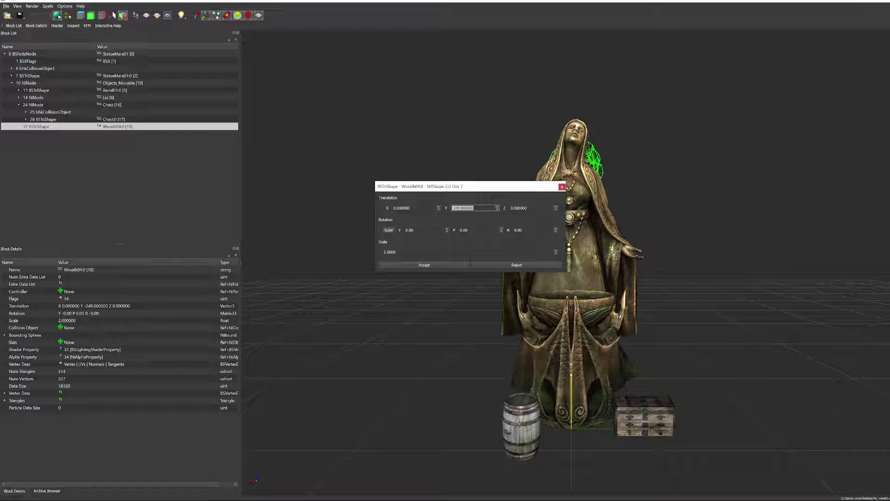
# Raise the wreath around the statue's head with a Z translation of 85 and close its transform editor
pyautogui.click(517, 208)
pyautogui.scroll(20, 511, 211)
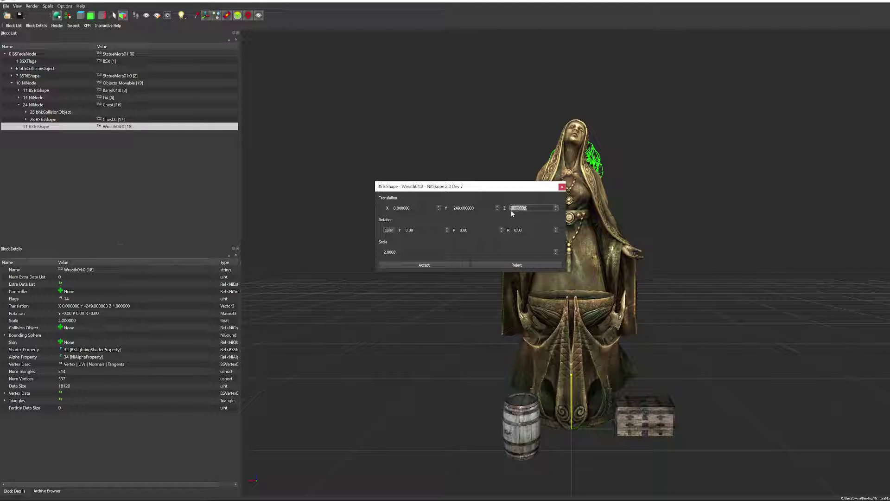
pyautogui.scroll(20, 511, 210)
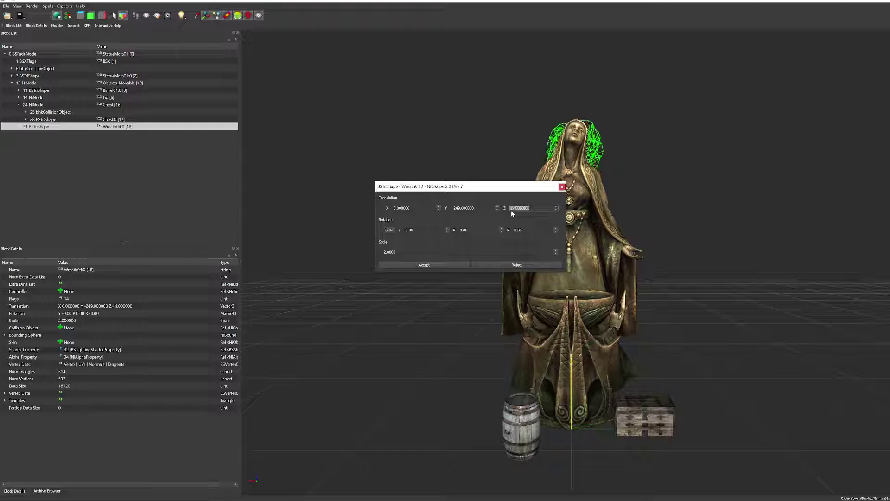
pyautogui.scroll(5, 511, 210)
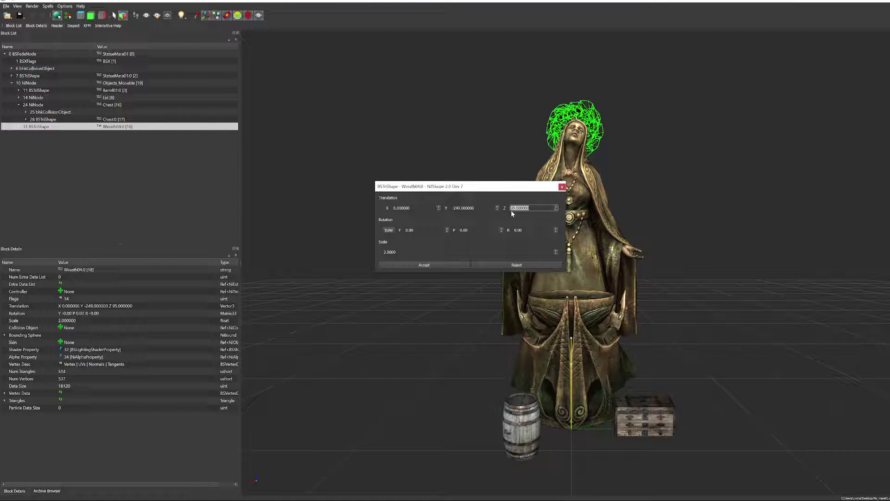
pyautogui.click(740, 192)
pyautogui.doubleClick(397, 252)
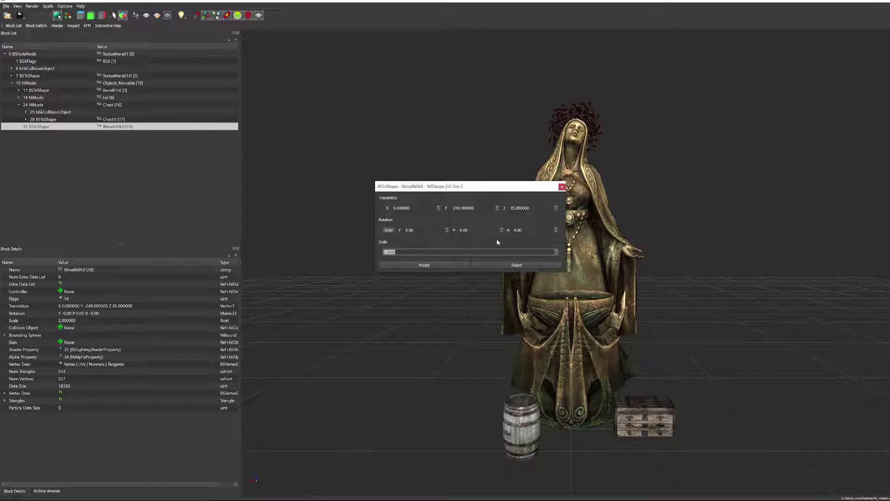
pyautogui.moveTo(789, 253); pyautogui.dragTo(654, 253)
pyautogui.click(562, 186)
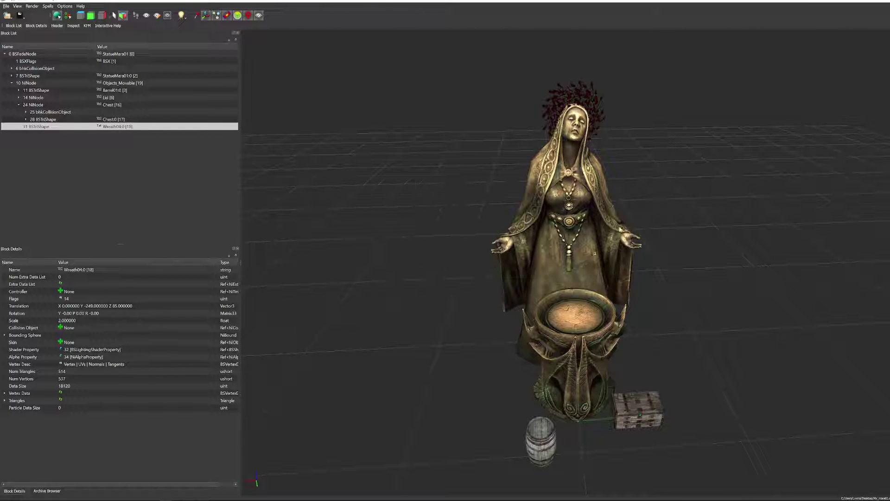
# Examine the combined scene from several angles and check the statue, barrel, chest and lid shapes one by one
pyautogui.moveTo(753, 253); pyautogui.dragTo(628, 374)
pyautogui.moveTo(612, 301); pyautogui.dragTo(655, 338)
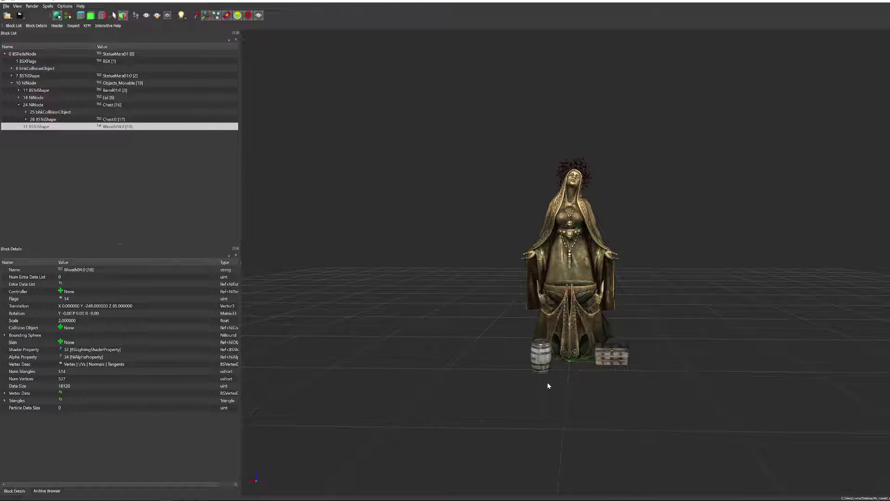
pyautogui.moveTo(597, 172); pyautogui.dragTo(814, 194)
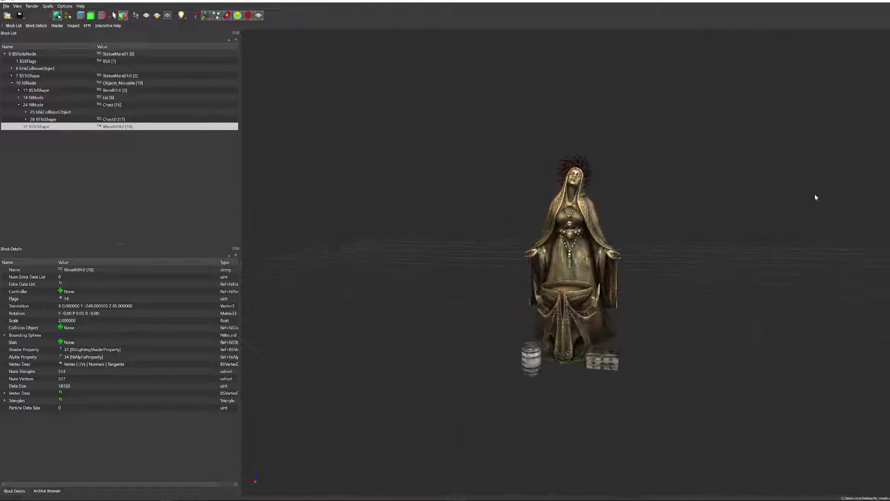
pyautogui.click(27, 76)
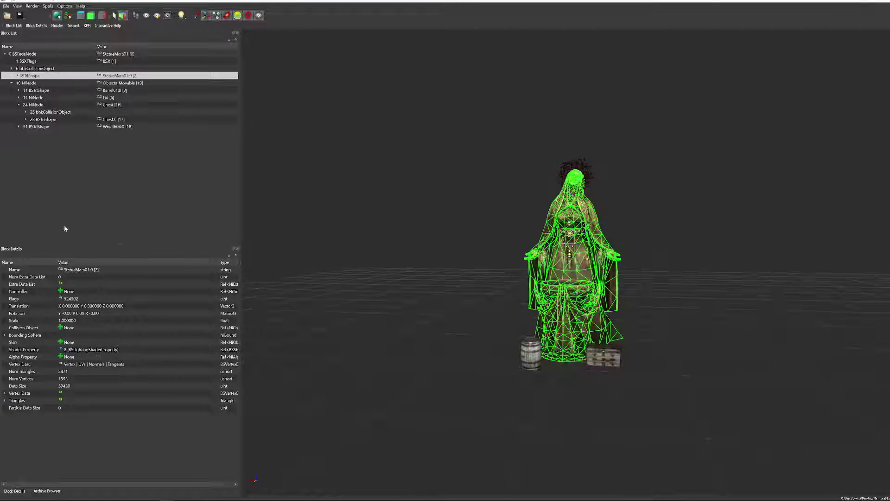
pyautogui.click(529, 355)
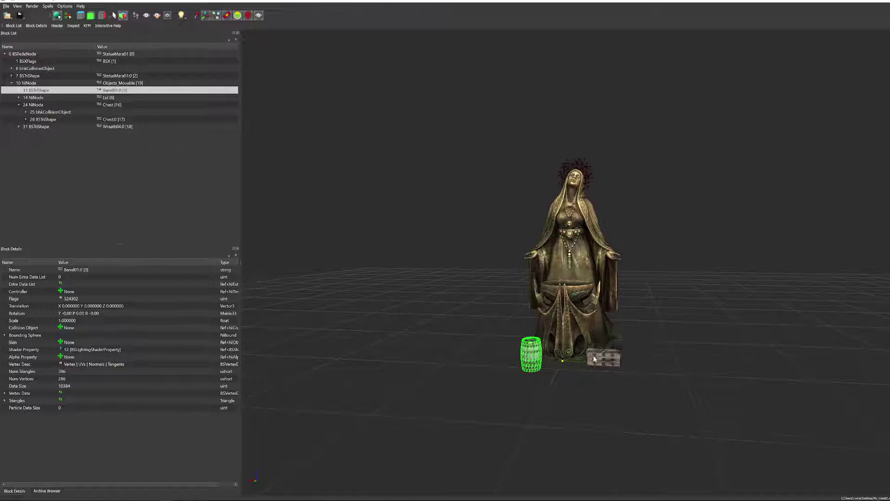
pyautogui.click(614, 351)
pyautogui.click(613, 361)
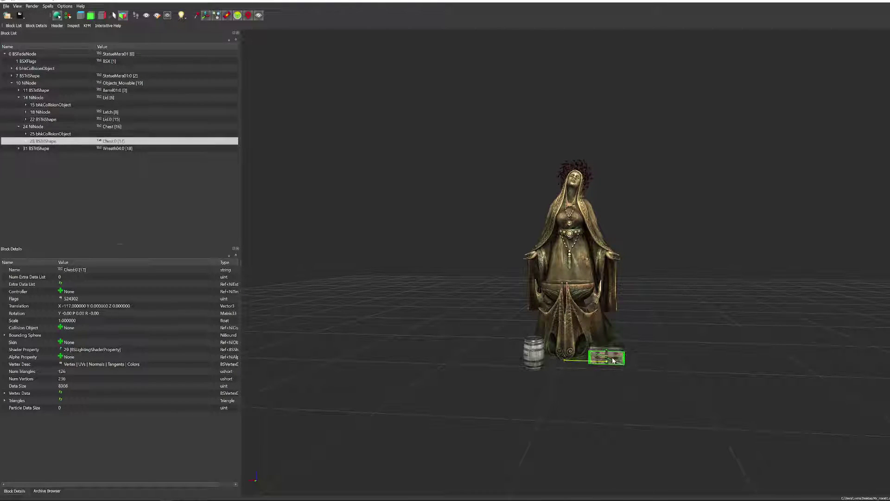
pyautogui.click(614, 352)
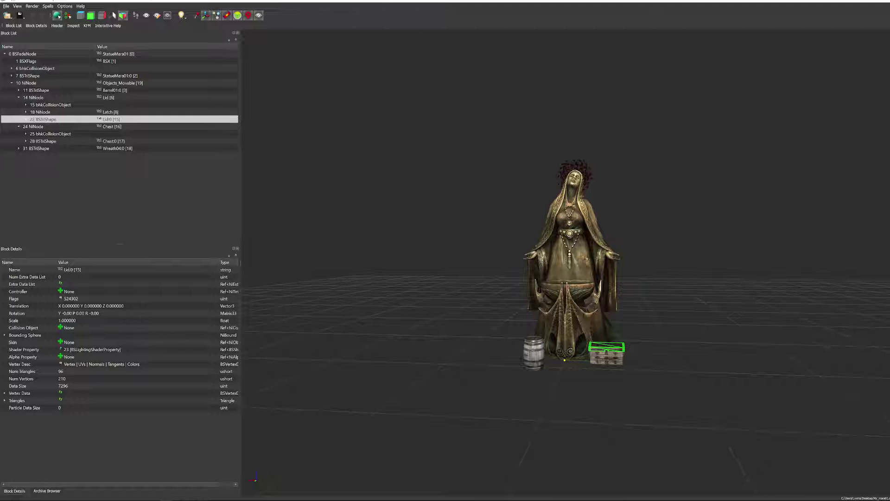
# Save the combined model to the Desktop as My_mara01.nif, replacing the existing file
pyautogui.click(6, 6)
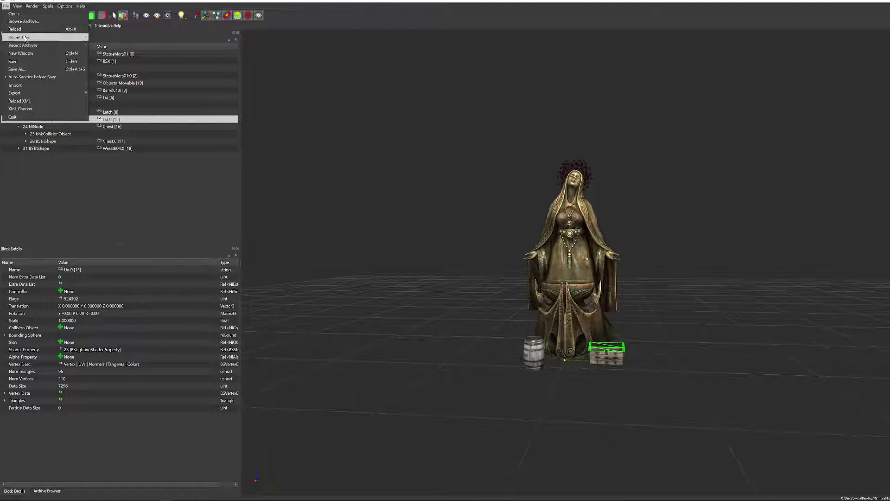
pyautogui.click(32, 71)
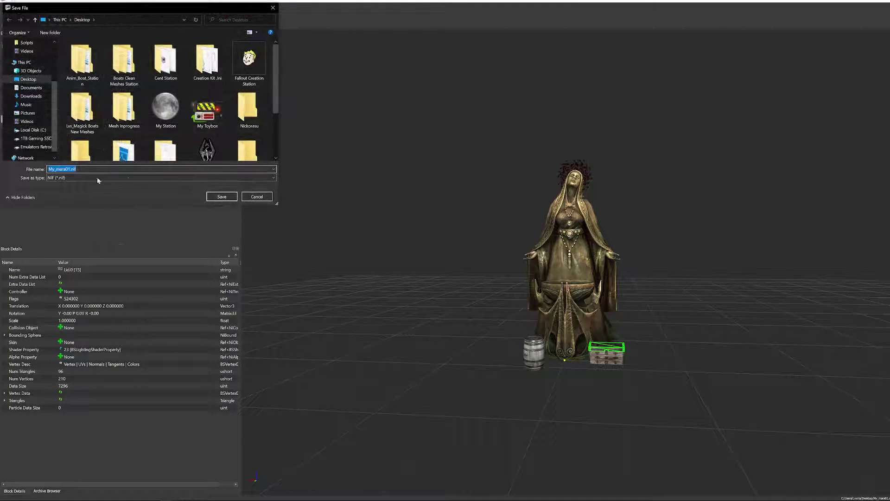
pyautogui.click(228, 197)
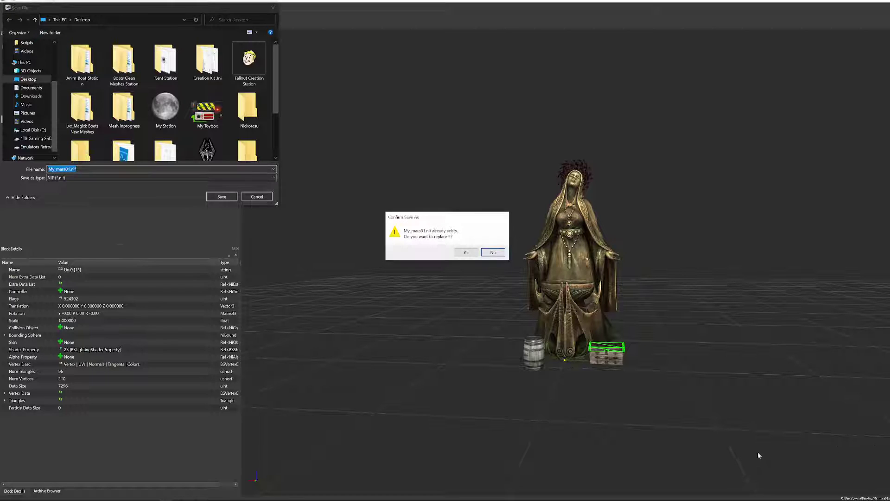
pyautogui.click(466, 251)
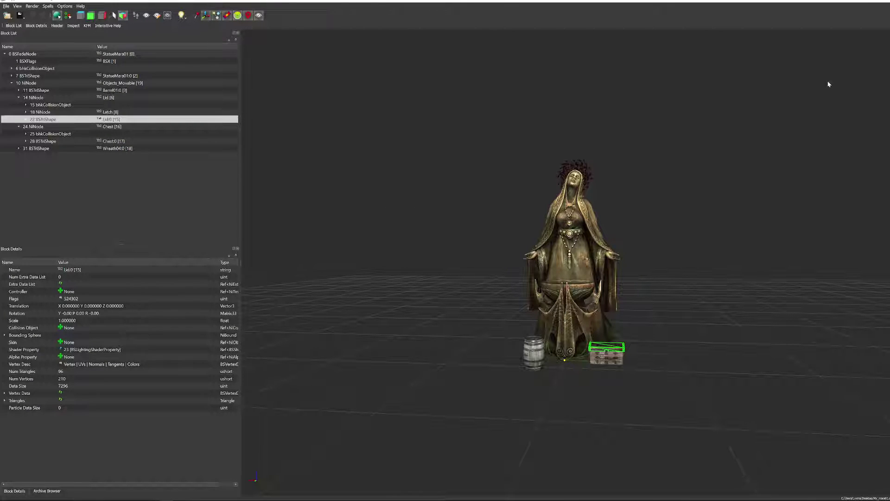
# Put the combined model's window away and close the chest and barrel models, discarding their unsaved changes
pyautogui.click(887, 1)
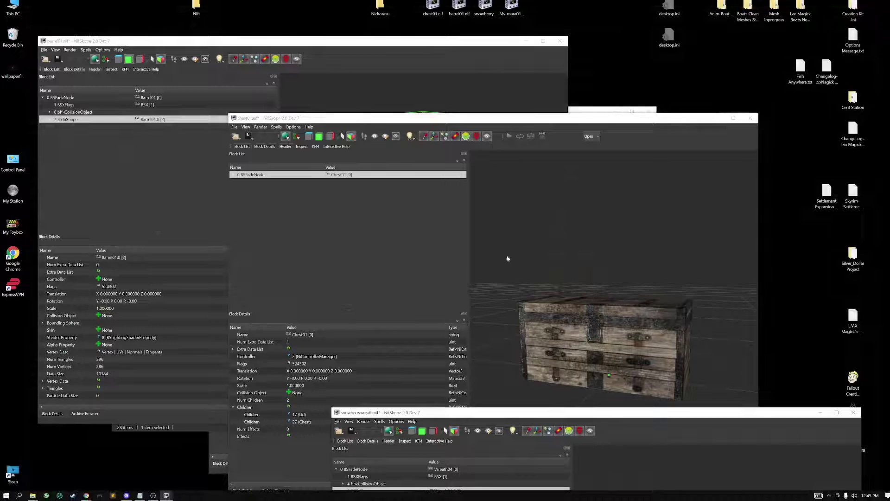
pyautogui.click(235, 127)
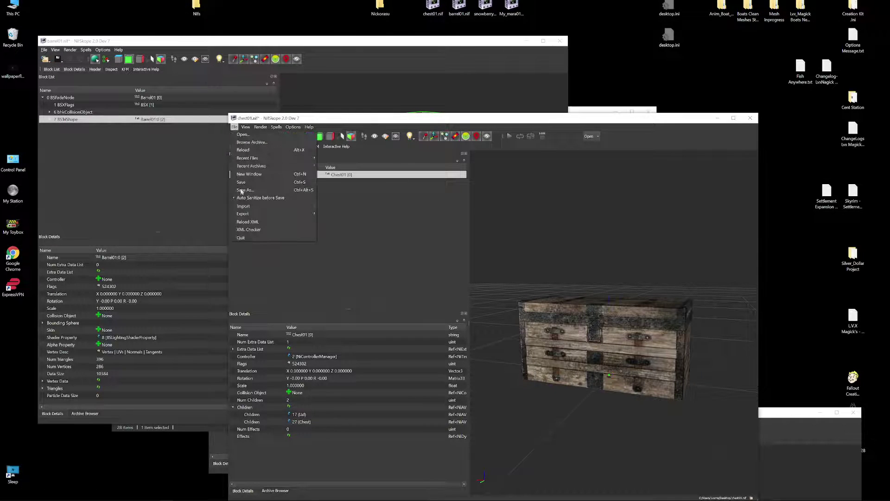
pyautogui.click(751, 120)
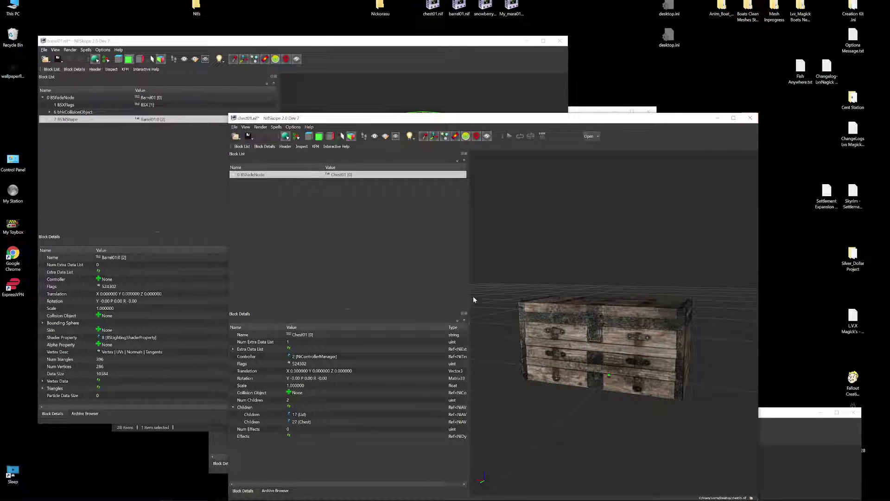
pyautogui.click(754, 121)
pyautogui.click(518, 327)
pyautogui.click(560, 41)
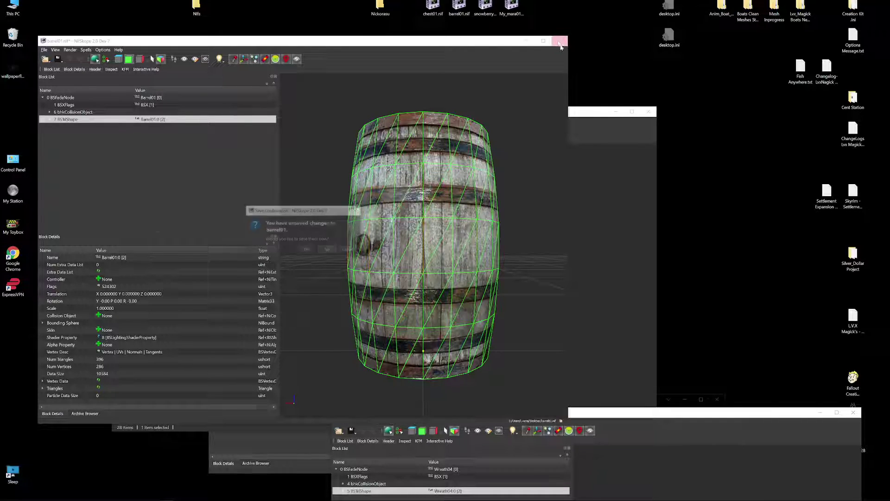
pyautogui.click(322, 250)
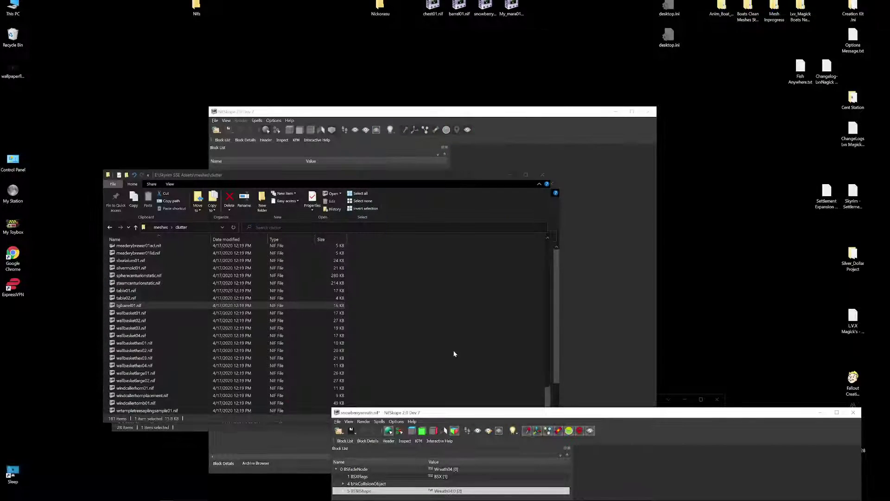
# Close the snowberry wreath model without saving it, along with the open folder windows and the empty NifSkope window
pyautogui.moveTo(633, 408); pyautogui.dragTo(467, 171)
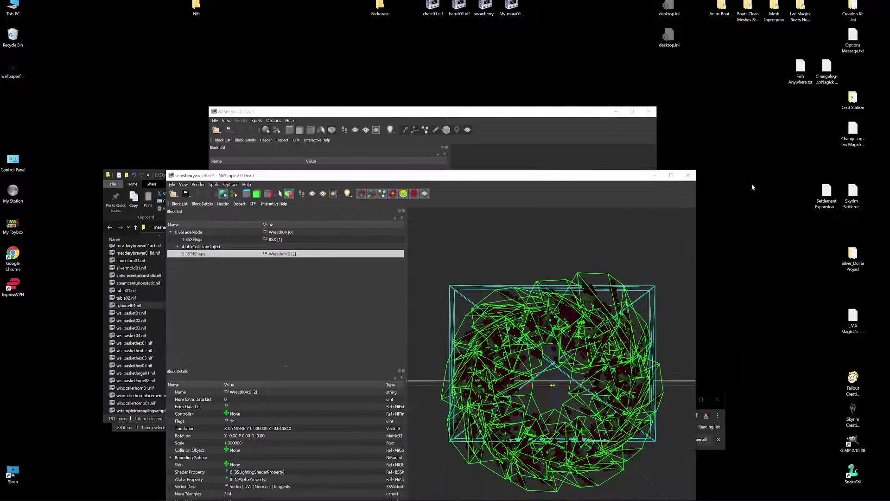
pyautogui.click(688, 174)
pyautogui.click(454, 384)
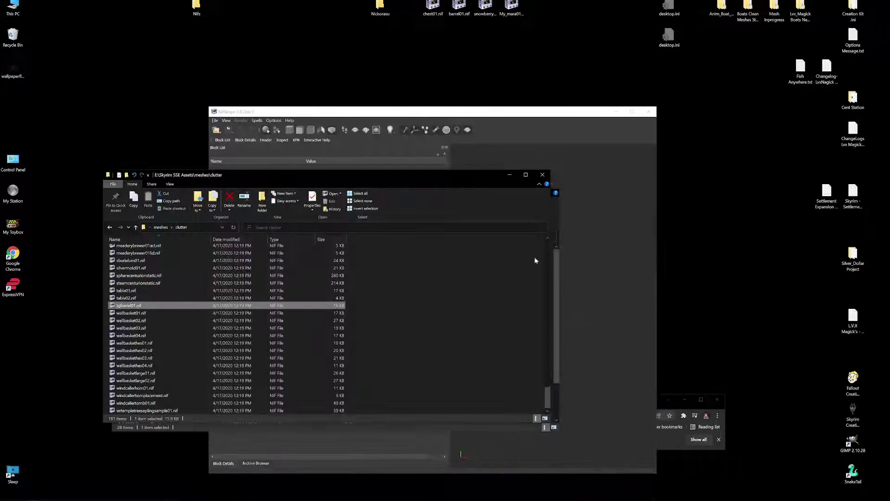
pyautogui.click(543, 175)
pyautogui.click(552, 184)
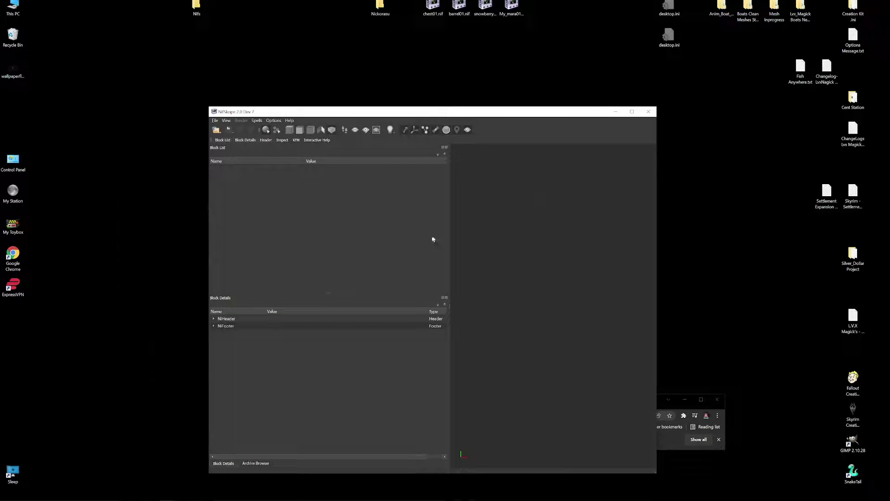
pyautogui.click(648, 111)
# Reopen My_mara01.nif from the Desktop to check the saved model in the viewport, and close it
pyautogui.doubleClick(511, 6)
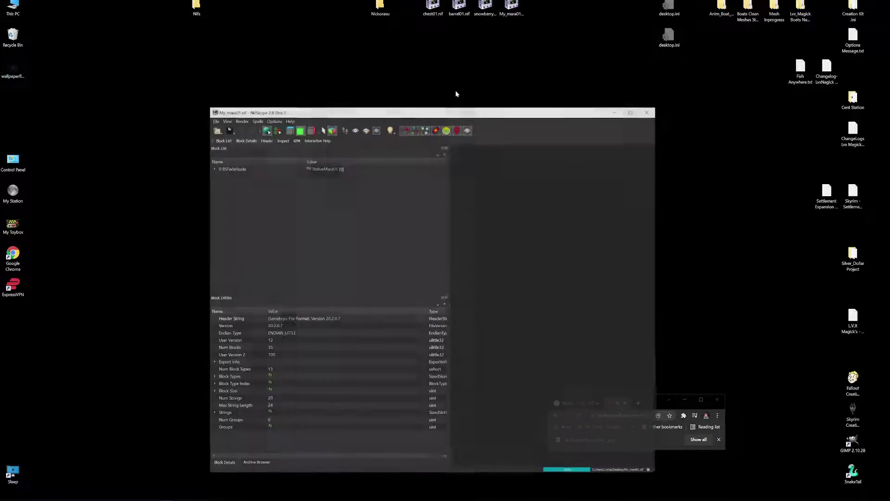
pyautogui.moveTo(541, 254)
pyautogui.mouseDown()
pyautogui.moveTo(503, 274)
pyautogui.moveTo(546, 289)
pyautogui.moveTo(541, 267)
pyautogui.mouseUp()
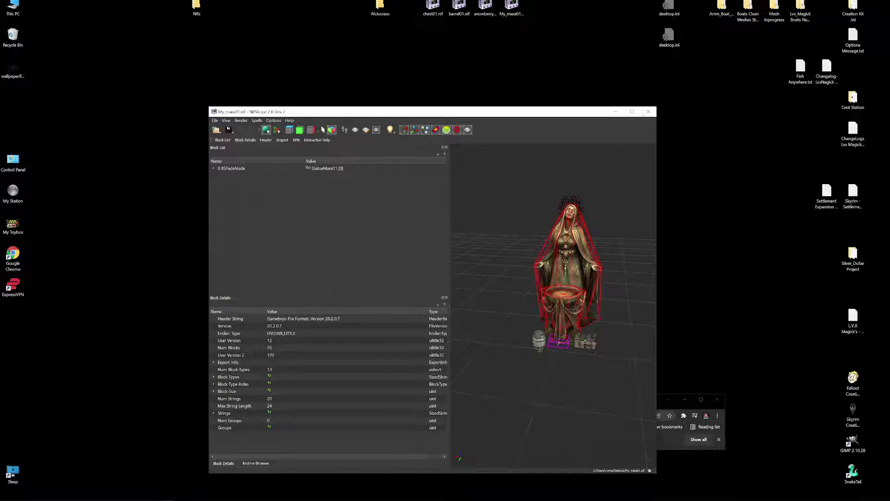
pyautogui.click(648, 111)
# Place My_mara01.nif from the Desktop into the Skyrim Special Edition Data\Meshes\LvxMagick folder
pyautogui.moveTo(523, 18); pyautogui.dragTo(406, 172)
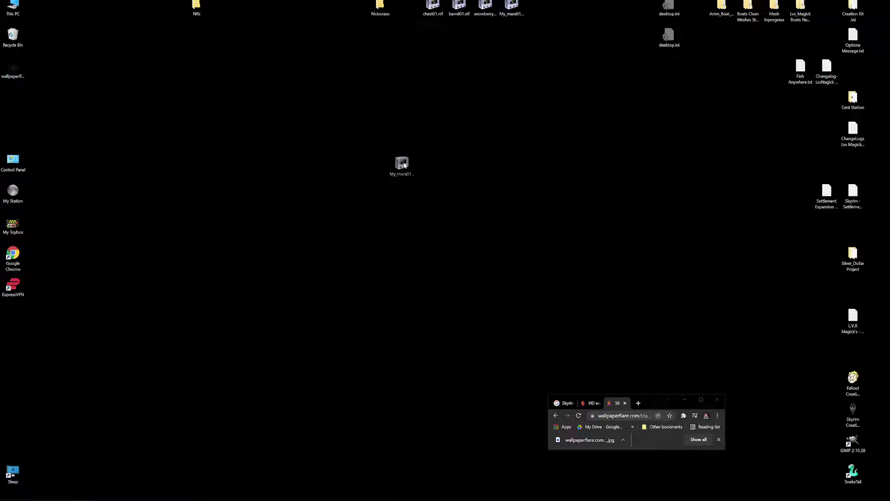
pyautogui.doubleClick(849, 416)
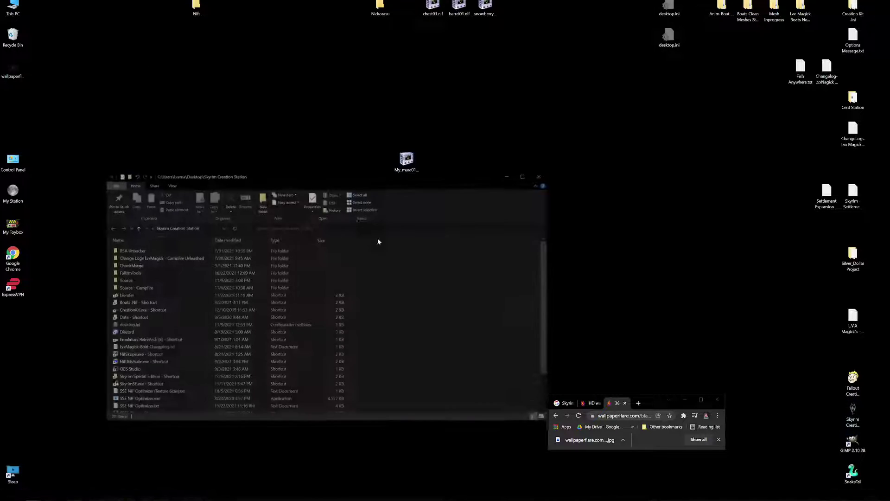
pyautogui.doubleClick(133, 317)
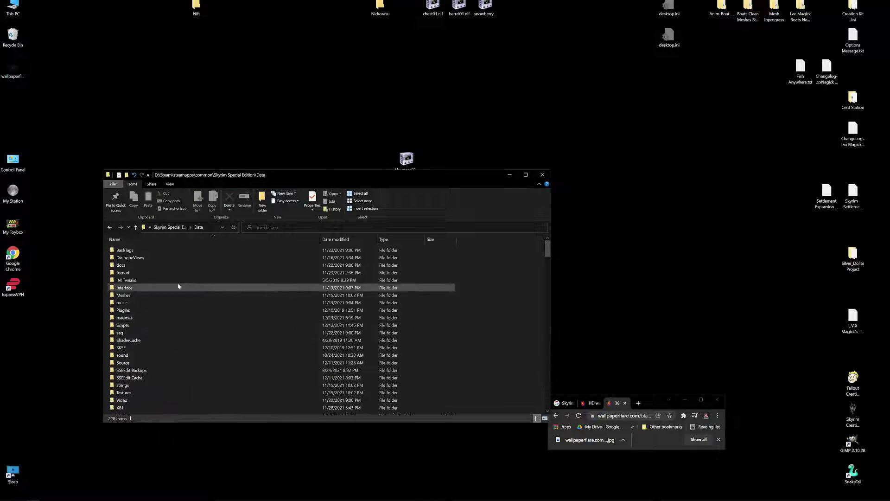
pyautogui.click(118, 296)
pyautogui.doubleClick(117, 297)
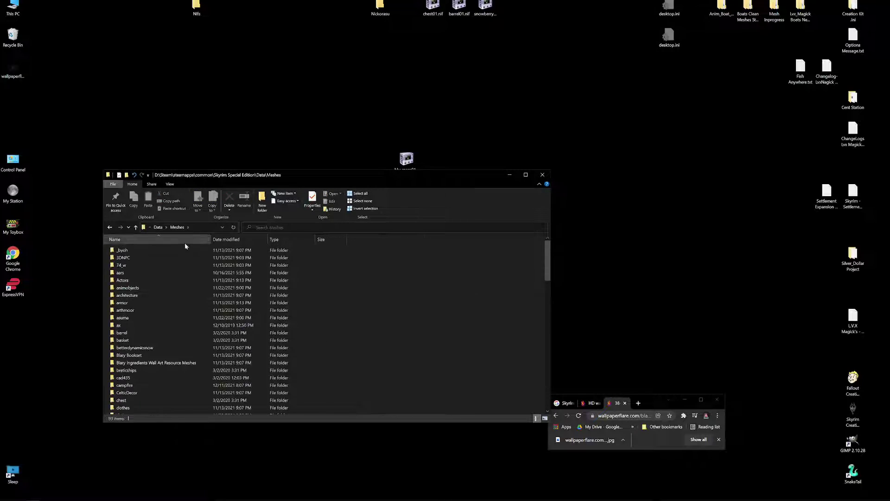
pyautogui.scroll(-7, 170, 296)
pyautogui.scroll(-4, 148, 362)
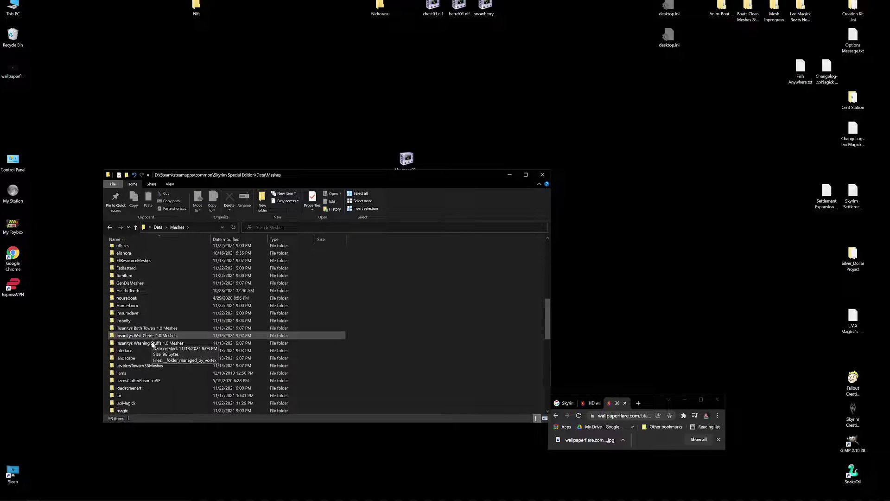
pyautogui.doubleClick(139, 383)
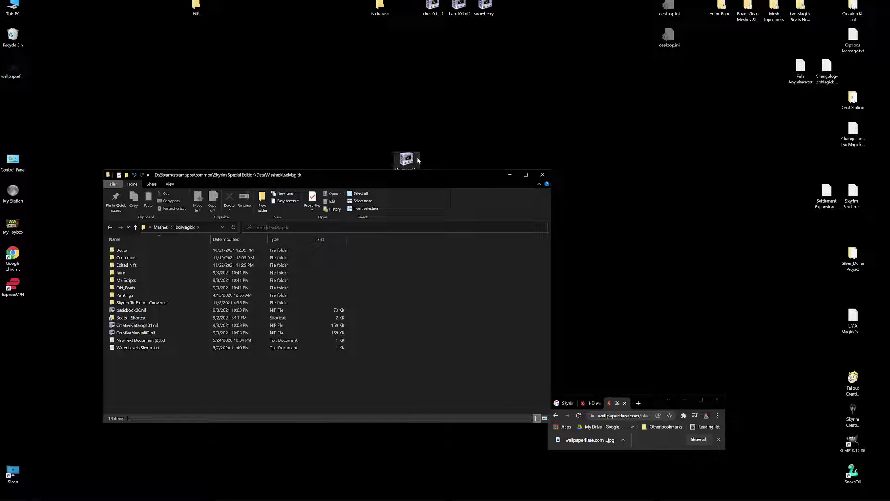
pyautogui.moveTo(417, 158); pyautogui.dragTo(140, 366)
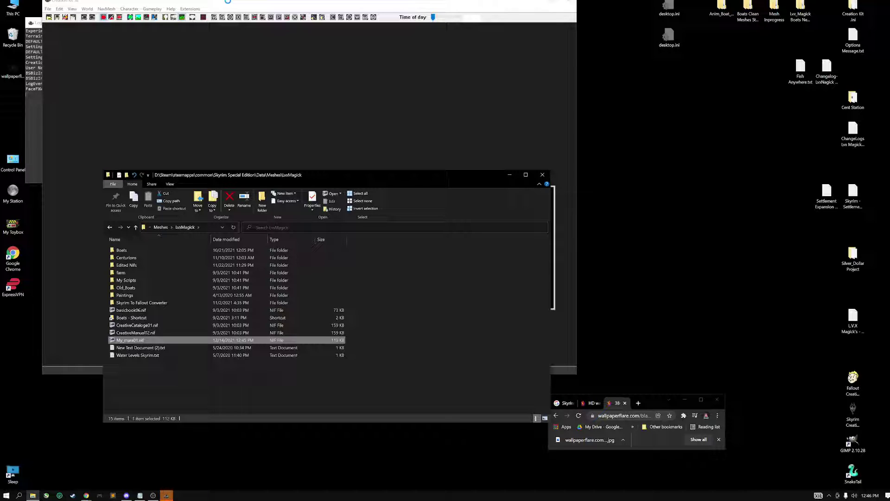
# Switch to the Creation Kit and load the LvxMagick - Boats.esm master file
pyautogui.moveTo(92, 2); pyautogui.dragTo(101, 56)
pyautogui.click(61, 73)
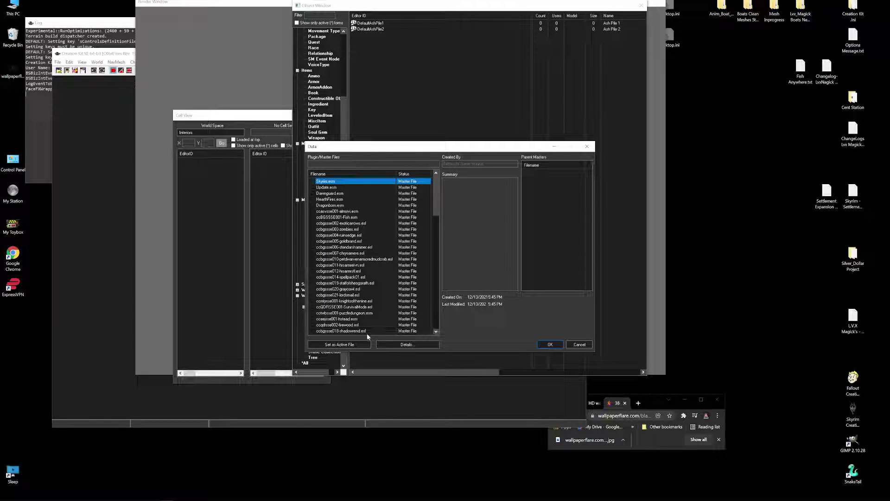
pyautogui.scroll(-12, 322, 209)
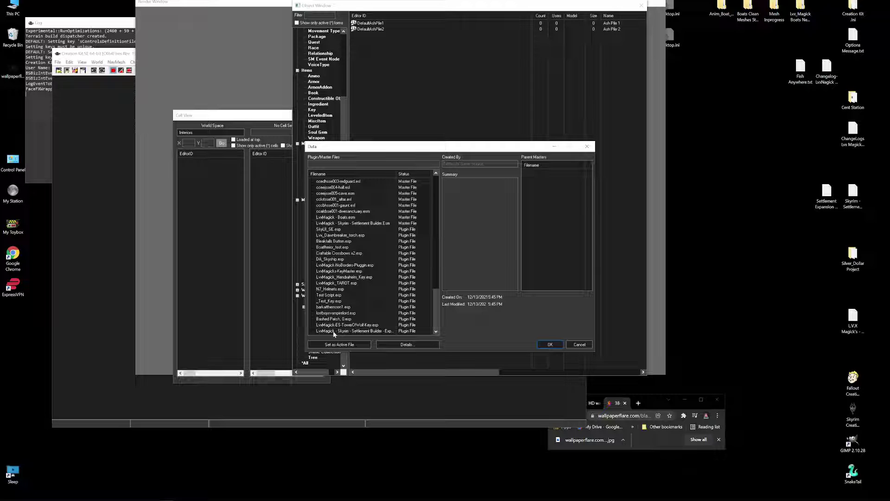
pyautogui.scroll(1, 322, 317)
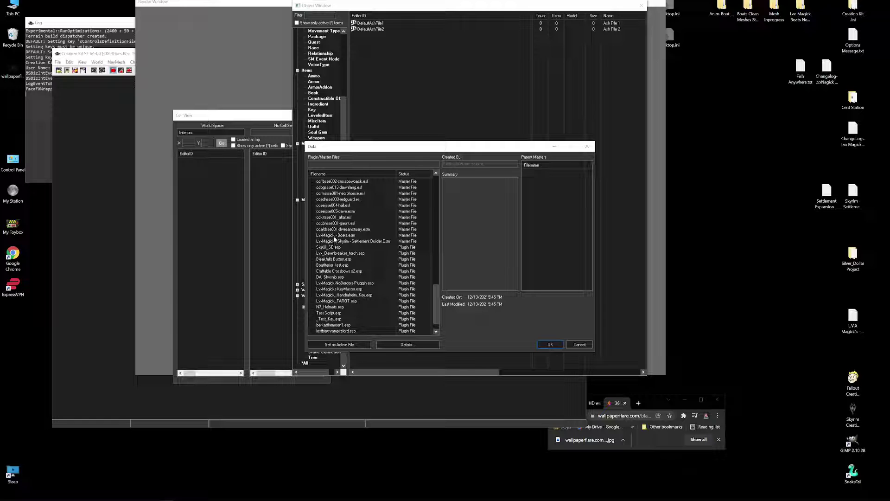
pyautogui.click(334, 235)
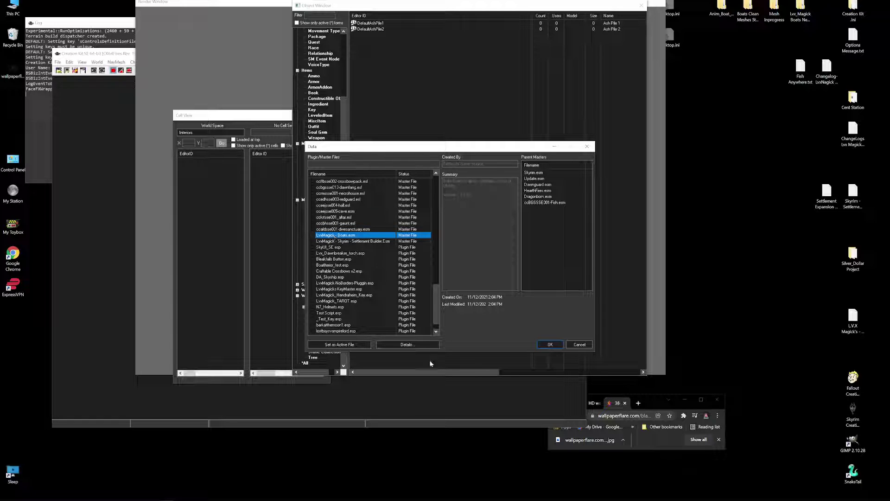
pyautogui.press('Tab')
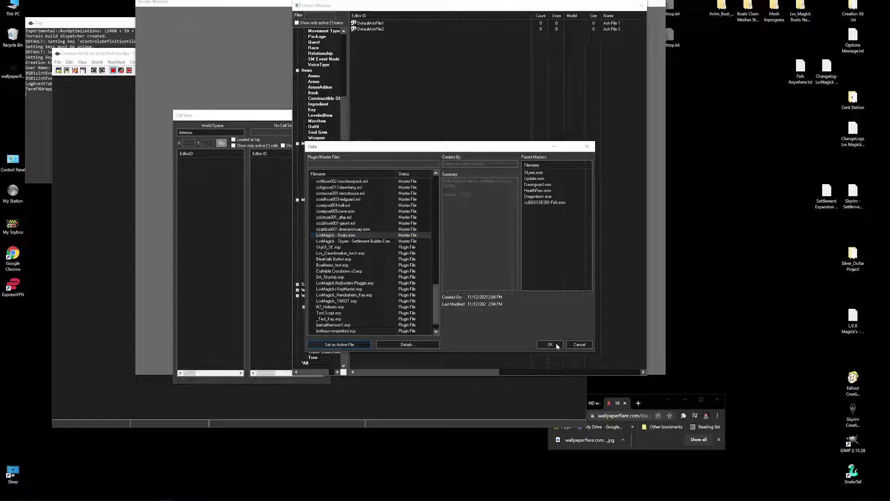
pyautogui.click(556, 345)
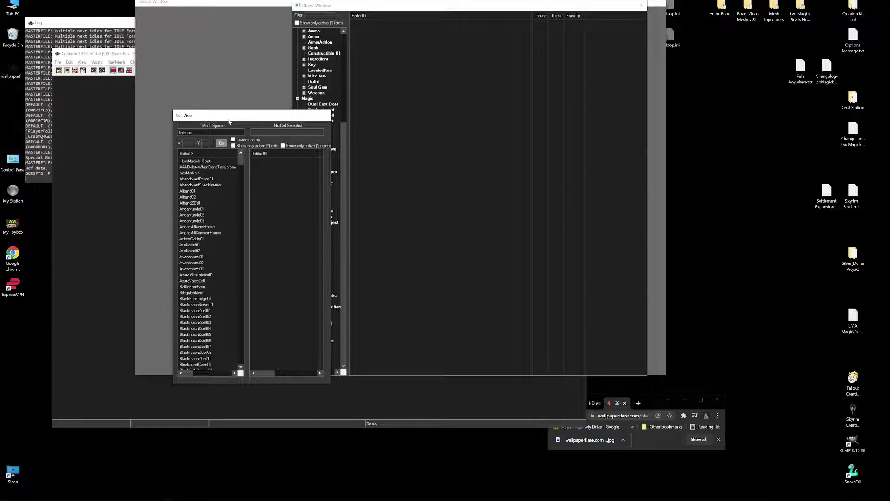
# Move the Cell View window aside, filter the object list by "lvx" and browse the matching records
pyautogui.moveTo(245, 121); pyautogui.dragTo(483, 298)
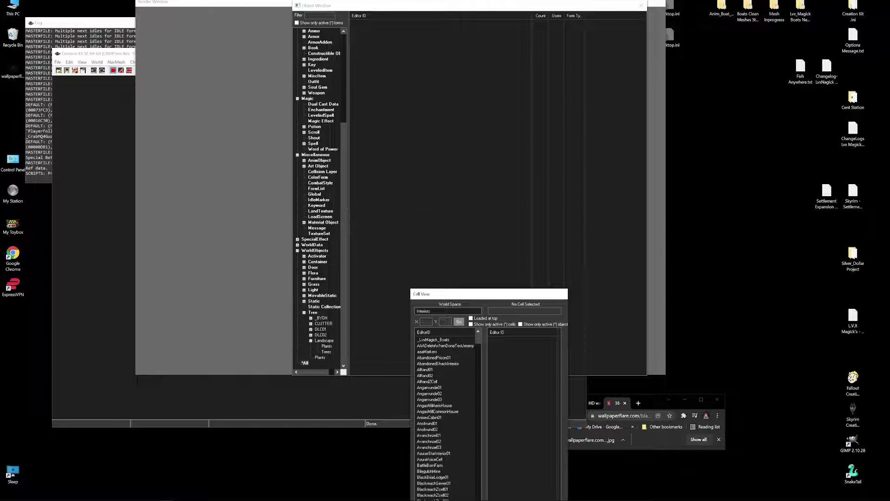
pyautogui.click(59, 70)
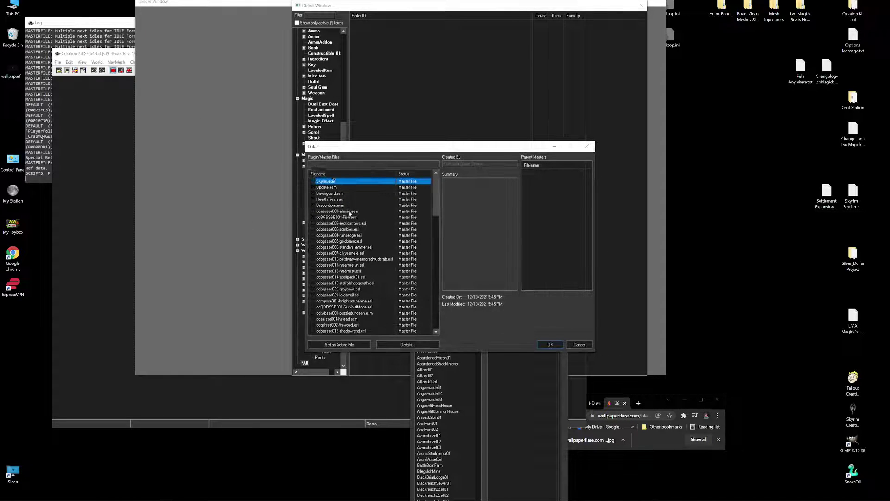
pyautogui.click(579, 345)
pyautogui.click(322, 26)
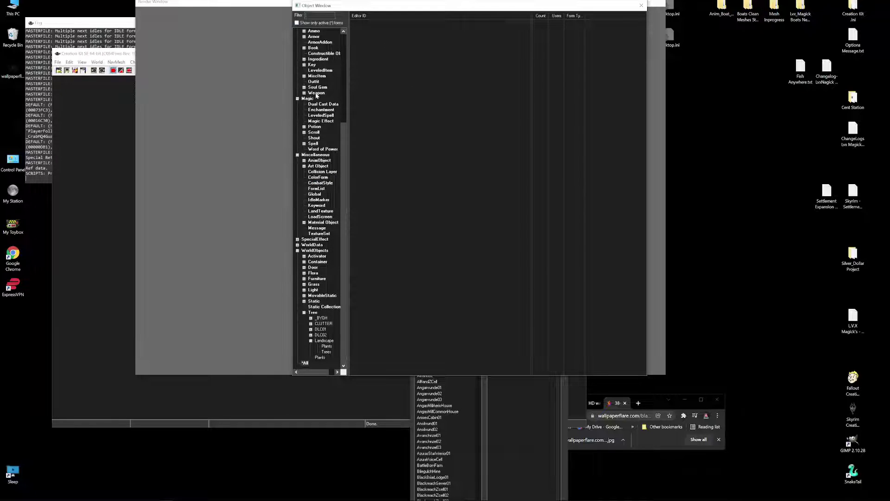
pyautogui.scroll(7, 305, 128)
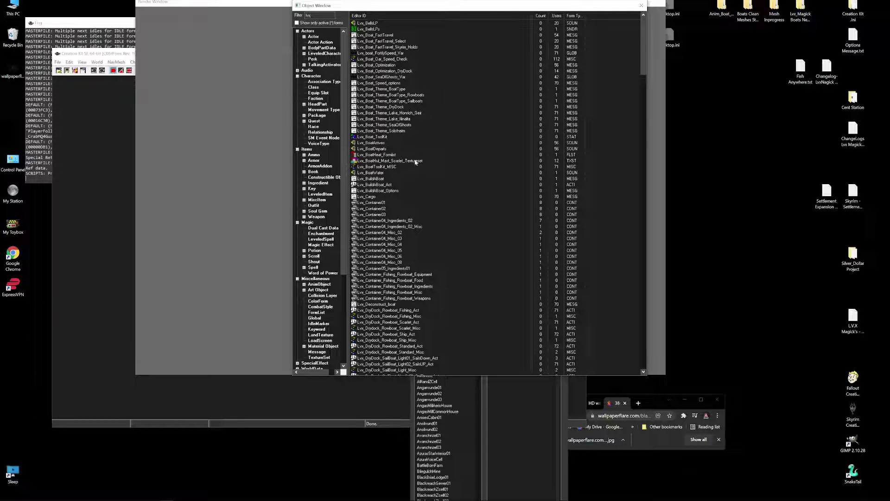
pyautogui.scroll(-20, 414, 162)
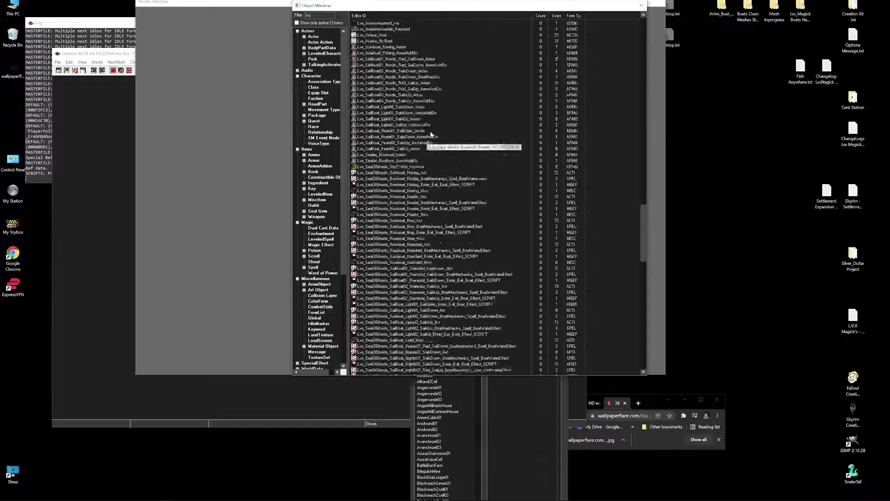
pyautogui.scroll(8, 434, 135)
pyautogui.scroll(20, 439, 138)
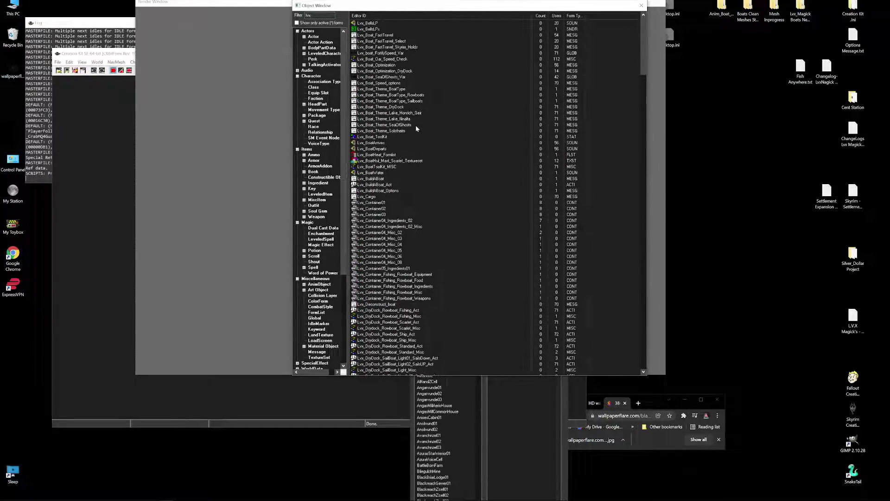
# Inspect the properties of the Lvx_Boat_Oar_Speed_Check misc item and open its object preview beside the object list
pyautogui.doubleClick(390, 59)
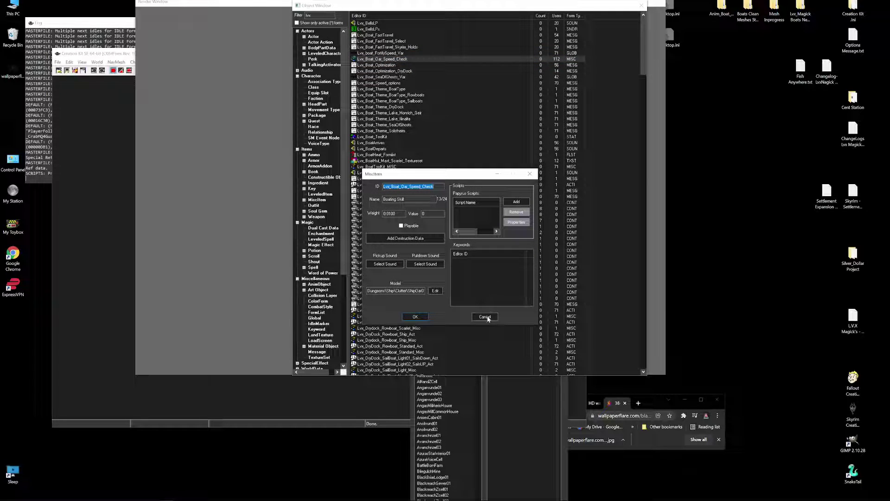
pyautogui.click(485, 316)
pyautogui.rightClick(381, 59)
pyautogui.click(416, 95)
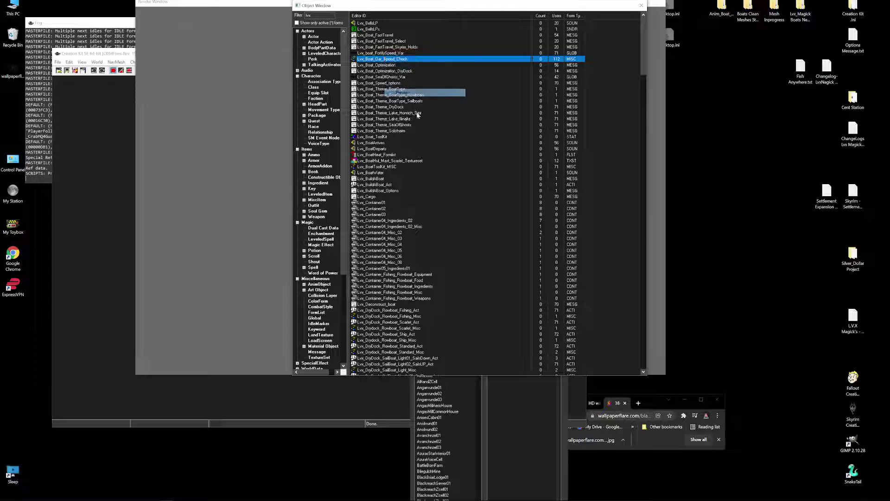
pyautogui.moveTo(562, 309); pyautogui.dragTo(636, 232)
pyautogui.moveTo(566, 117); pyautogui.dragTo(735, 81)
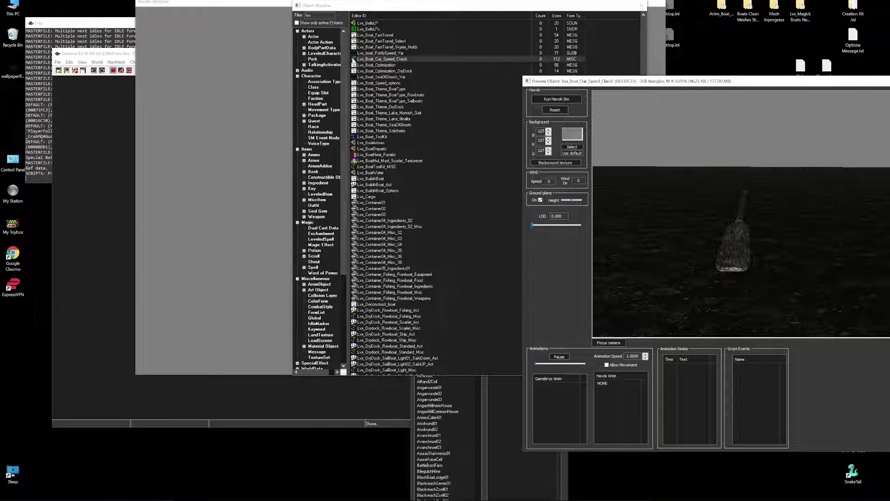
# Open the Lvx_Boat_Oar_Speed_Check misc item and replace its display name with a new one
pyautogui.doubleClick(393, 61)
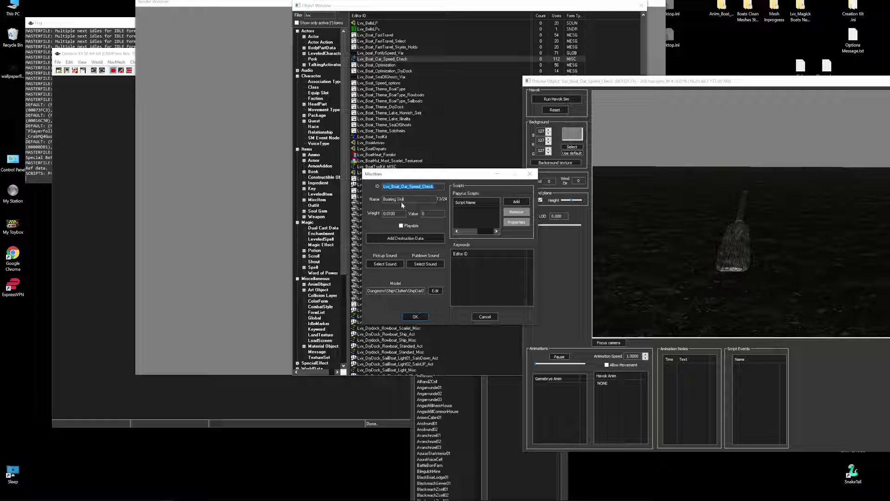
pyautogui.click(403, 199)
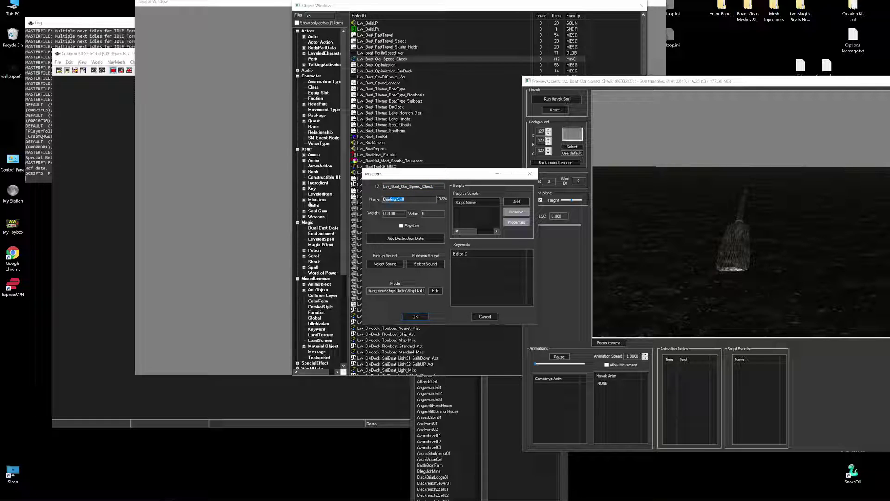
pyautogui.write('Mira Junk')
pyautogui.press('BackSpace')
pyautogui.press('BackSpace')
pyautogui.press('BackSpace')
pyautogui.write('Di')
# Edit the misc item's model data and choose My_mara01.nif from the Meshes\LvxMagick folder as its model file
pyautogui.click(435, 291)
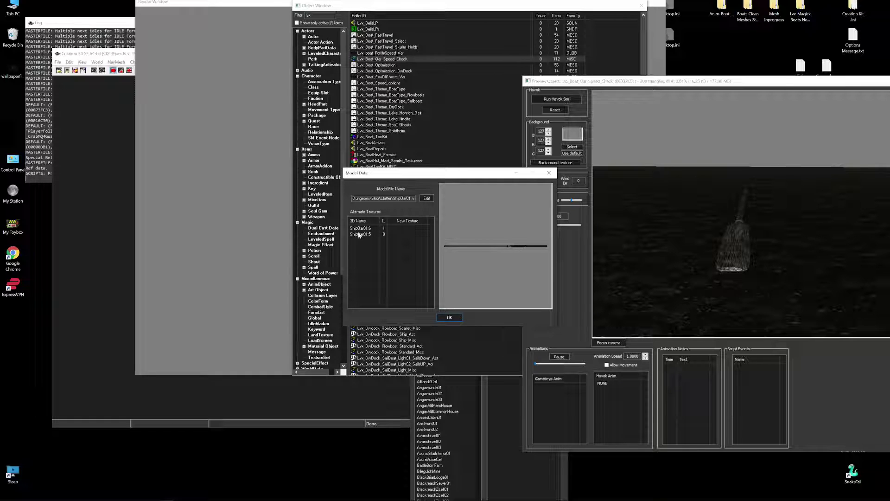
pyautogui.click(426, 198)
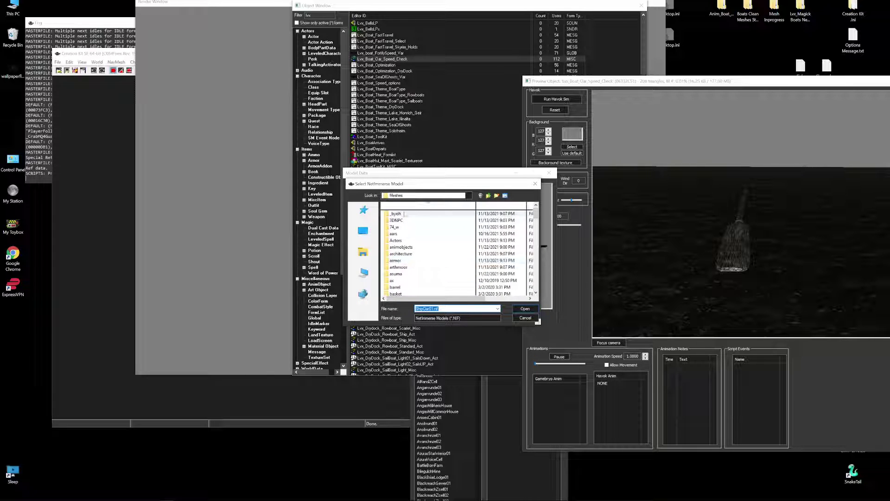
pyautogui.scroll(-10, 407, 221)
pyautogui.scroll(-8, 408, 228)
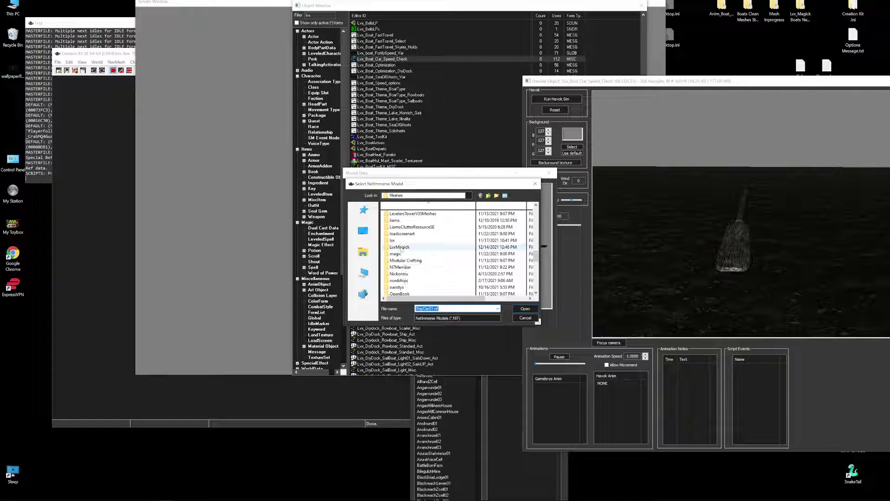
pyautogui.doubleClick(400, 247)
pyautogui.click(401, 288)
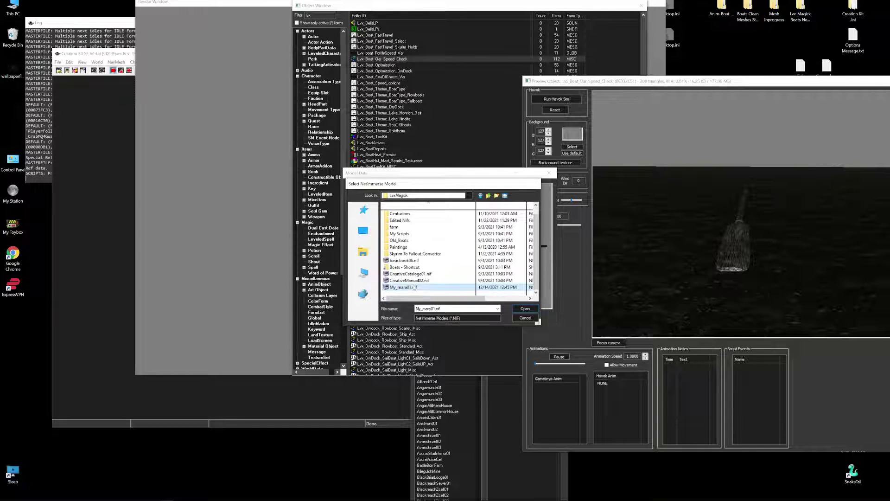
pyautogui.doubleClick(415, 287)
# Close and reopen the object preview for Lvx_Boat_Oar_Speed_Check, and accept the item's My_mara01.nif model data and properties
pyautogui.click(888, 81)
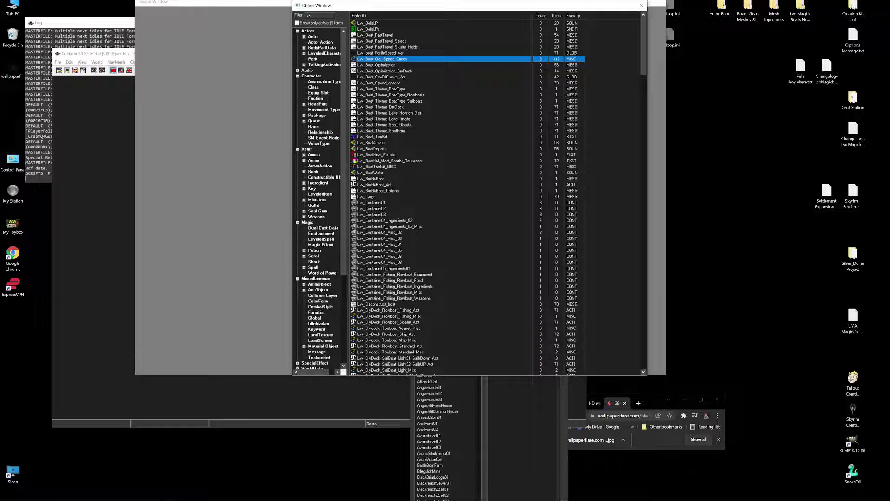
pyautogui.rightClick(377, 59)
pyautogui.click(395, 95)
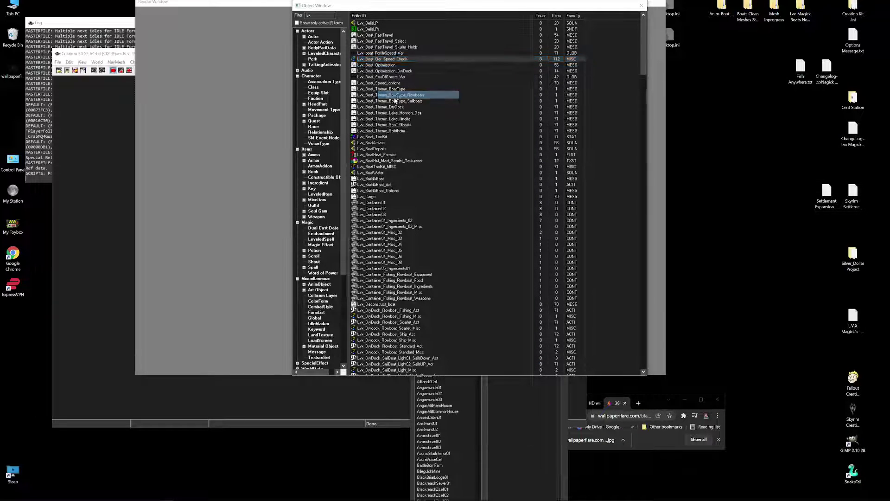
pyautogui.doubleClick(374, 58)
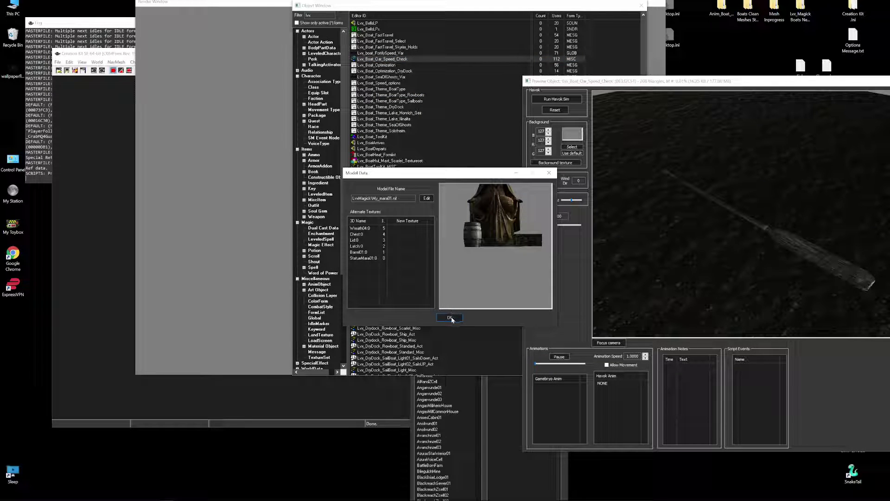
pyautogui.click(450, 318)
pyautogui.click(407, 317)
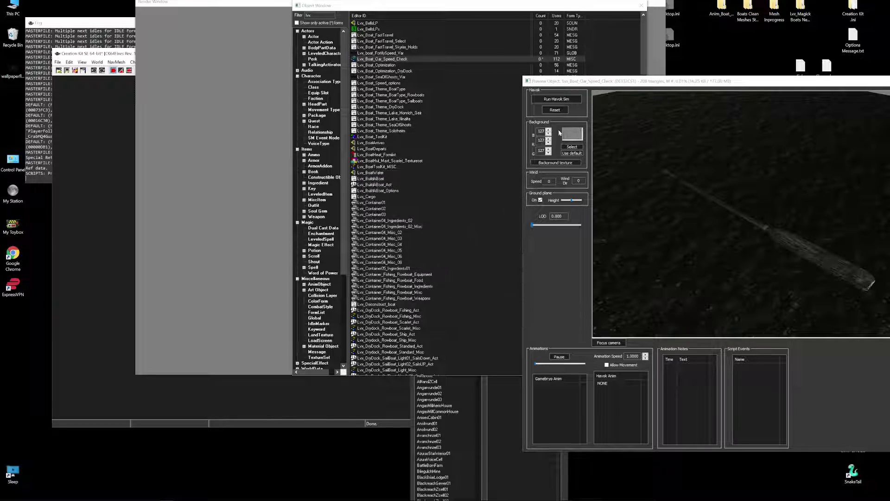
# Reselect Lvx_Boat_Oar_Speed_Check to refresh its preview and examine the Mara statue, barrel, chest and wreath from several angles
pyautogui.click(369, 65)
pyautogui.click(373, 59)
pyautogui.moveTo(752, 103); pyautogui.dragTo(769, 152, button='middle')
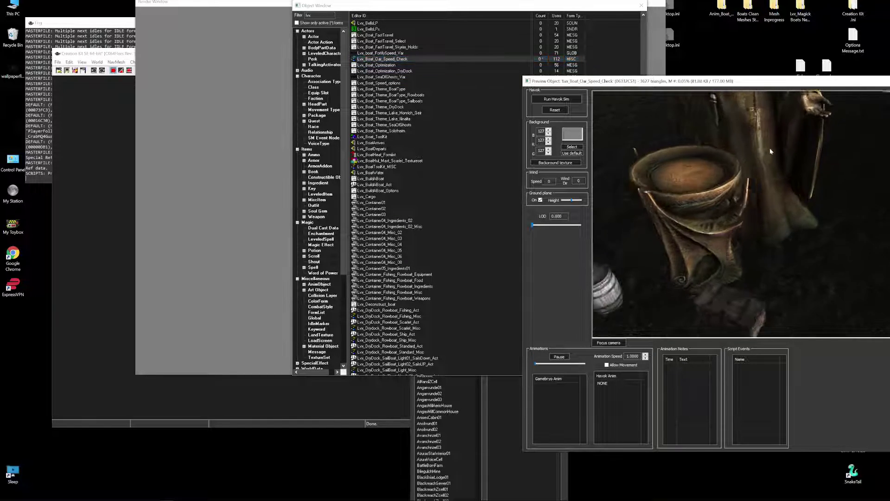
pyautogui.scroll(-10, 795, 157)
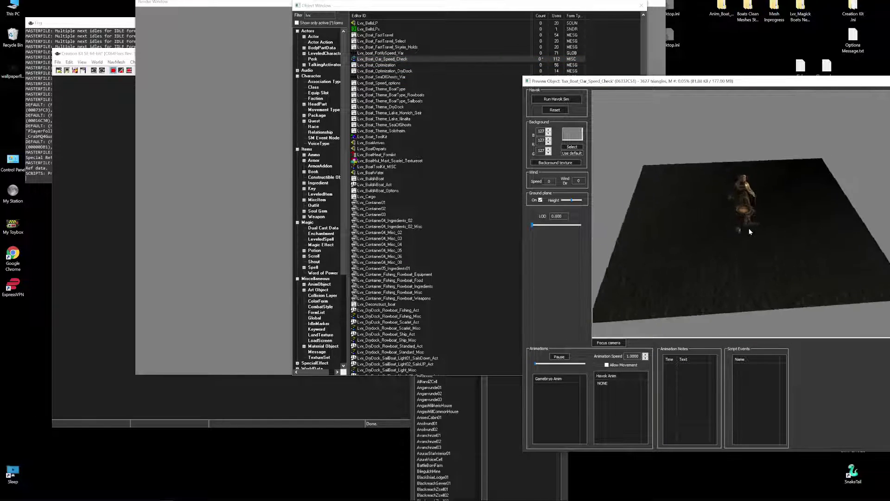
pyautogui.scroll(6, 749, 230)
pyautogui.moveTo(748, 229); pyautogui.dragTo(773, 185, button='middle')
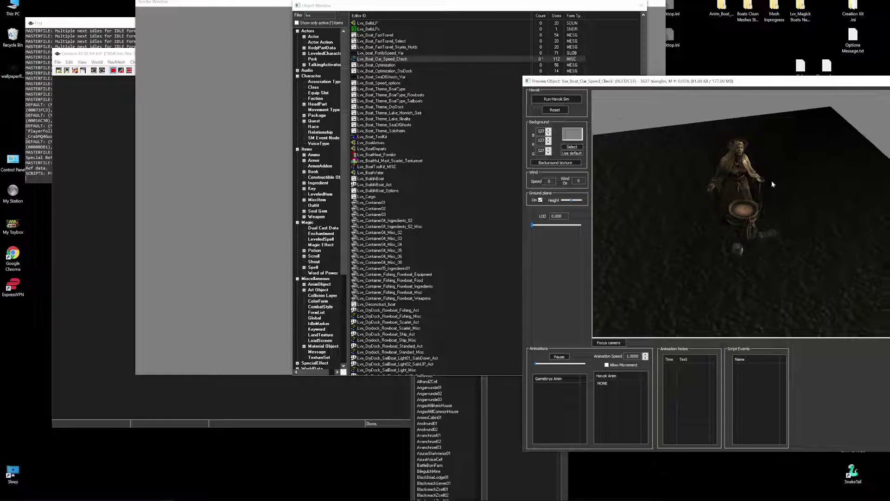
pyautogui.scroll(8, 773, 184)
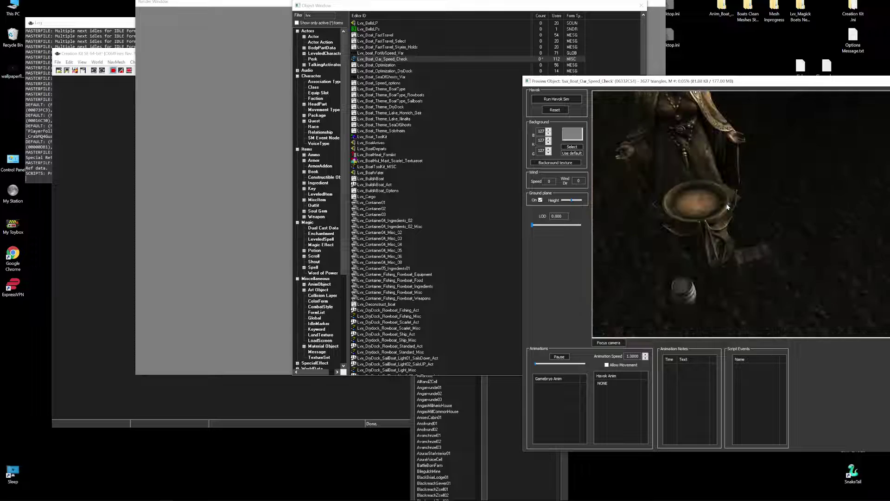
pyautogui.scroll(-3, 727, 206)
pyautogui.moveTo(727, 206); pyautogui.dragTo(715, 182, button='middle')
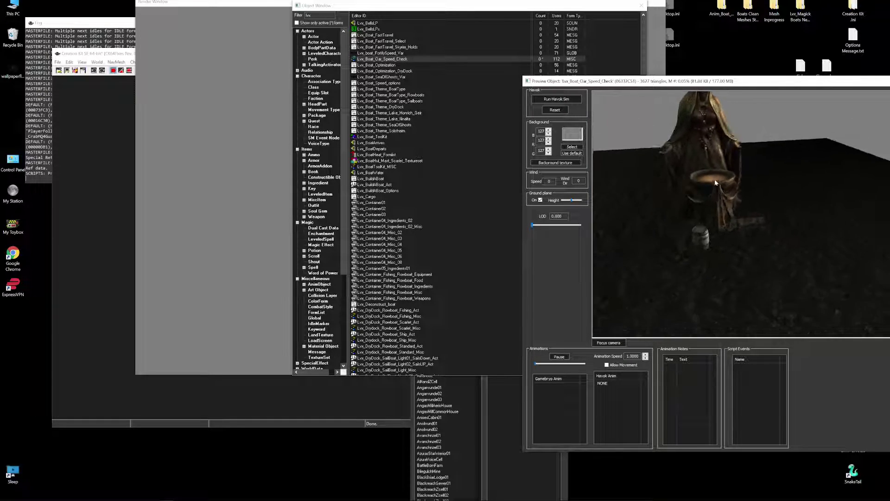
pyautogui.scroll(-5, 716, 183)
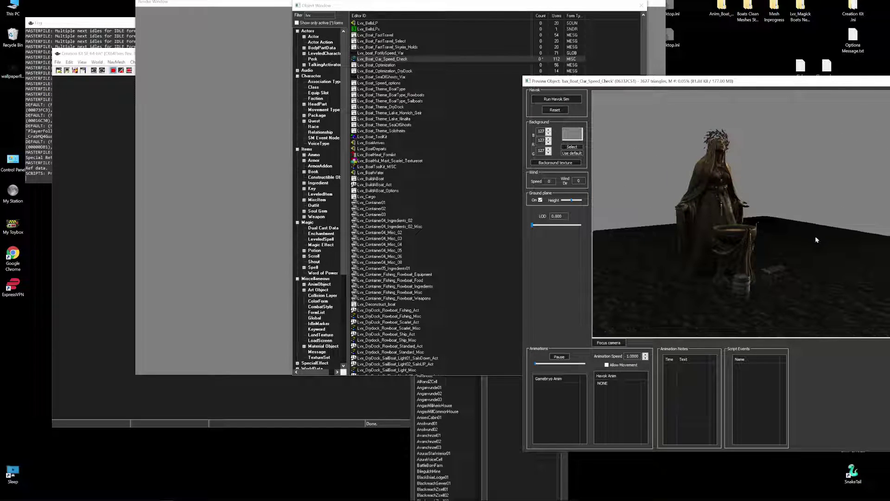
pyautogui.moveTo(817, 240); pyautogui.dragTo(757, 250, button='middle')
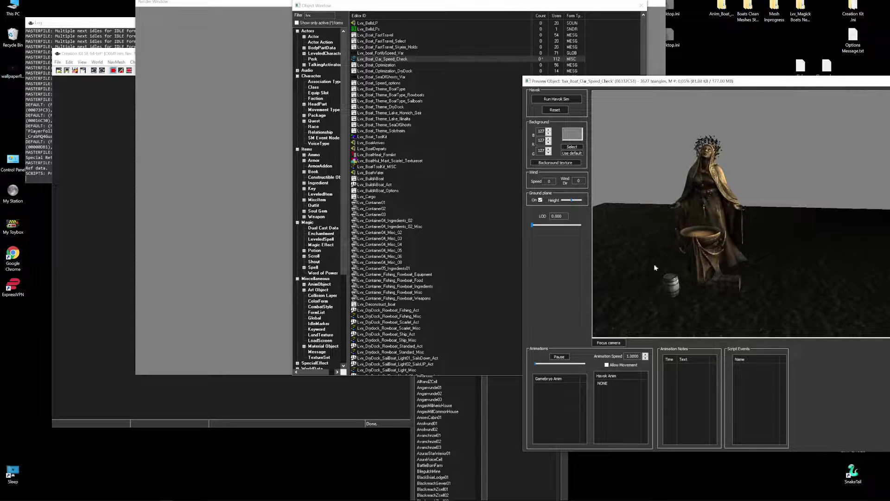
pyautogui.moveTo(654, 322); pyautogui.dragTo(690, 312, button='middle')
pyautogui.moveTo(715, 136); pyautogui.dragTo(711, 148, button='middle')
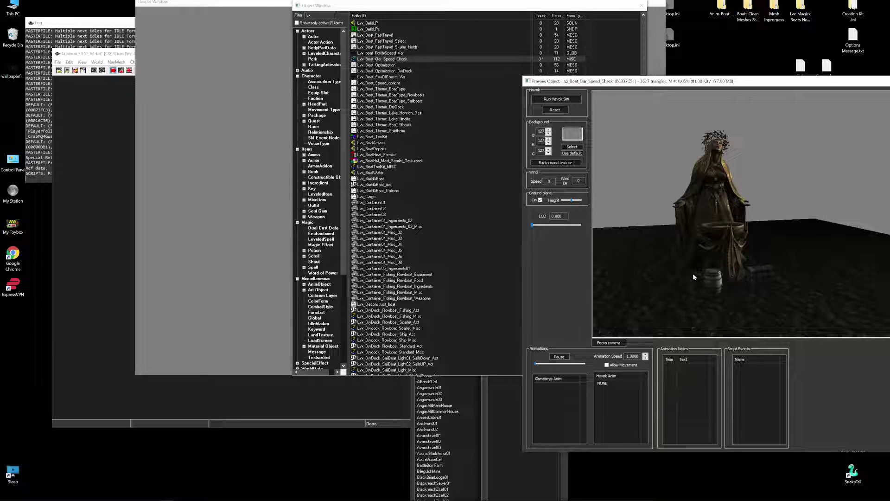